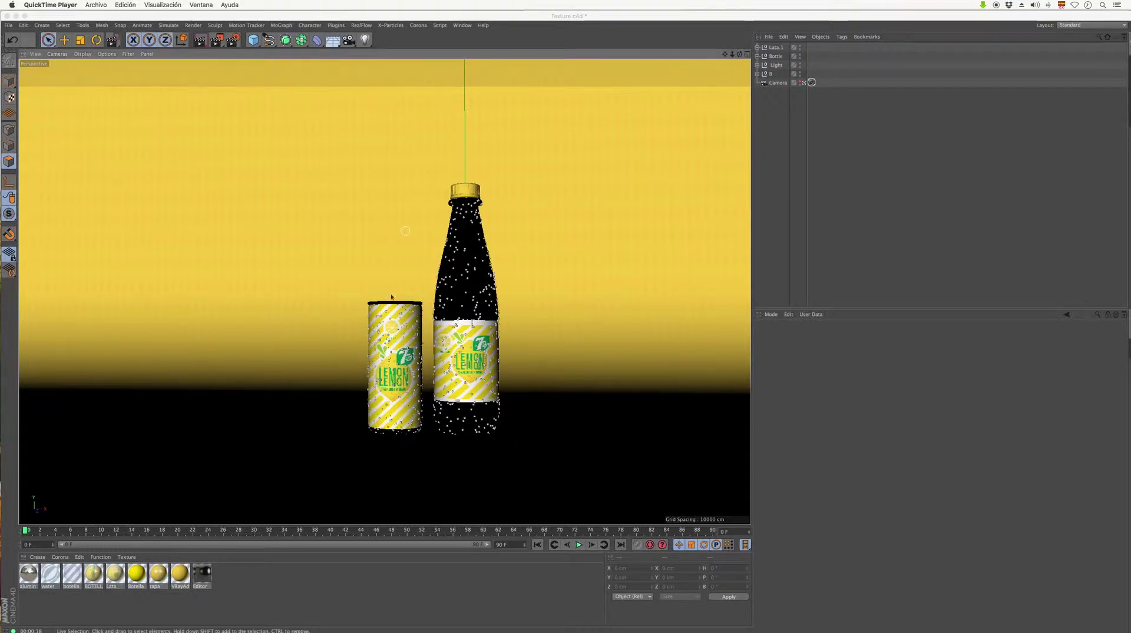
Step: Bring the Texture.c4d can-and-bottle scene to the front and select the Lata.1 can
left_click(463, 289)
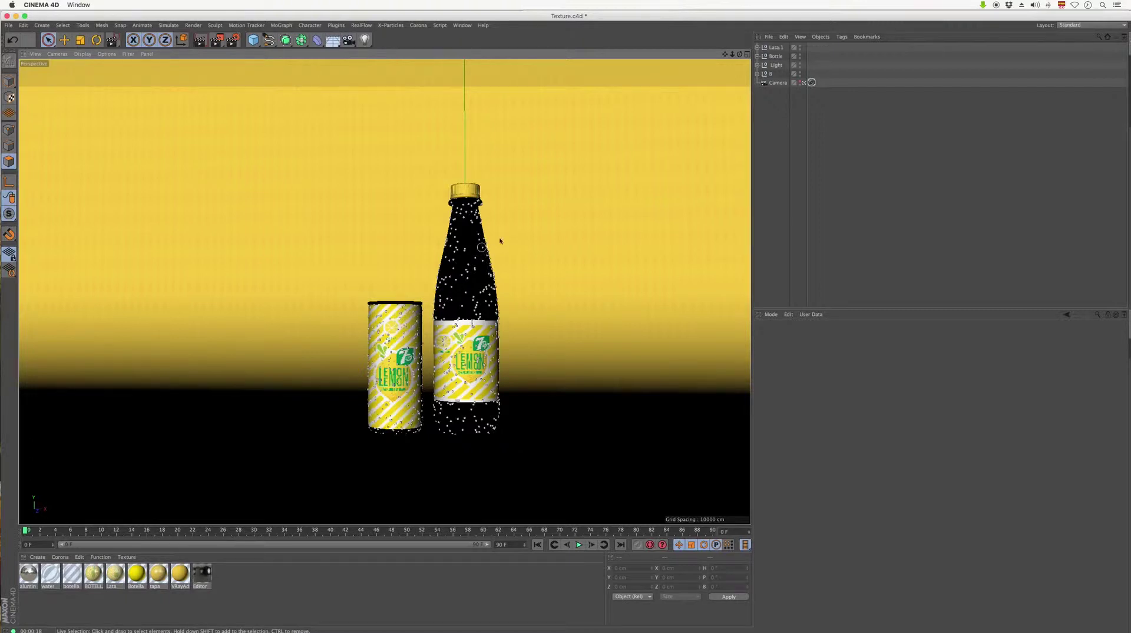
left_click(776, 47)
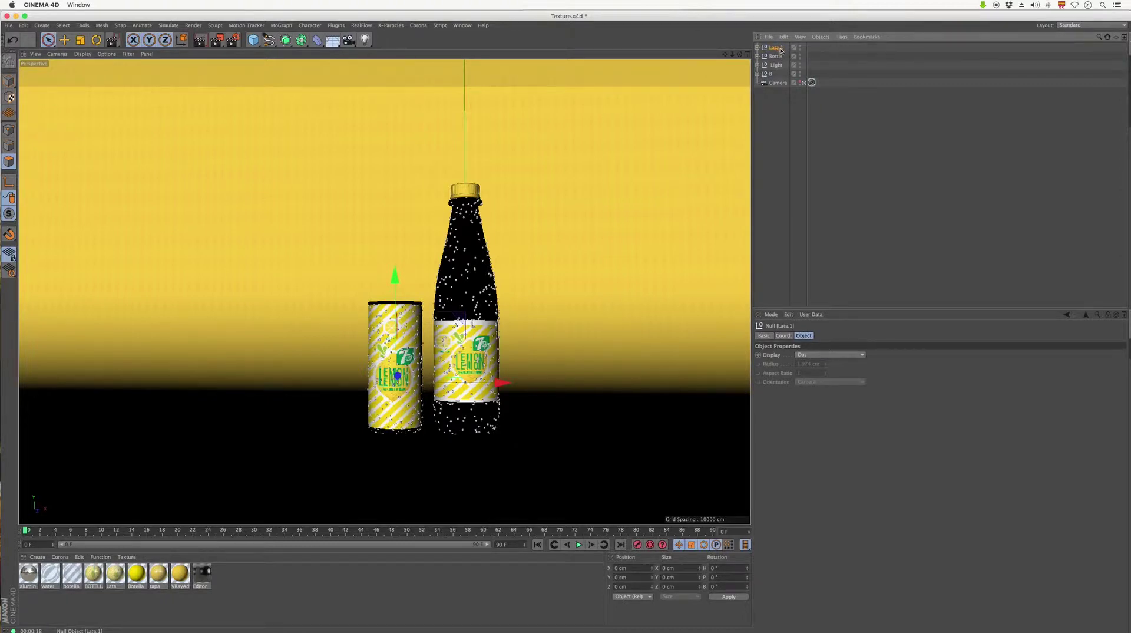
Step: Add a VrayCompositing tag to Lata.1 and turn off Show in reflections
right_click(780, 50)
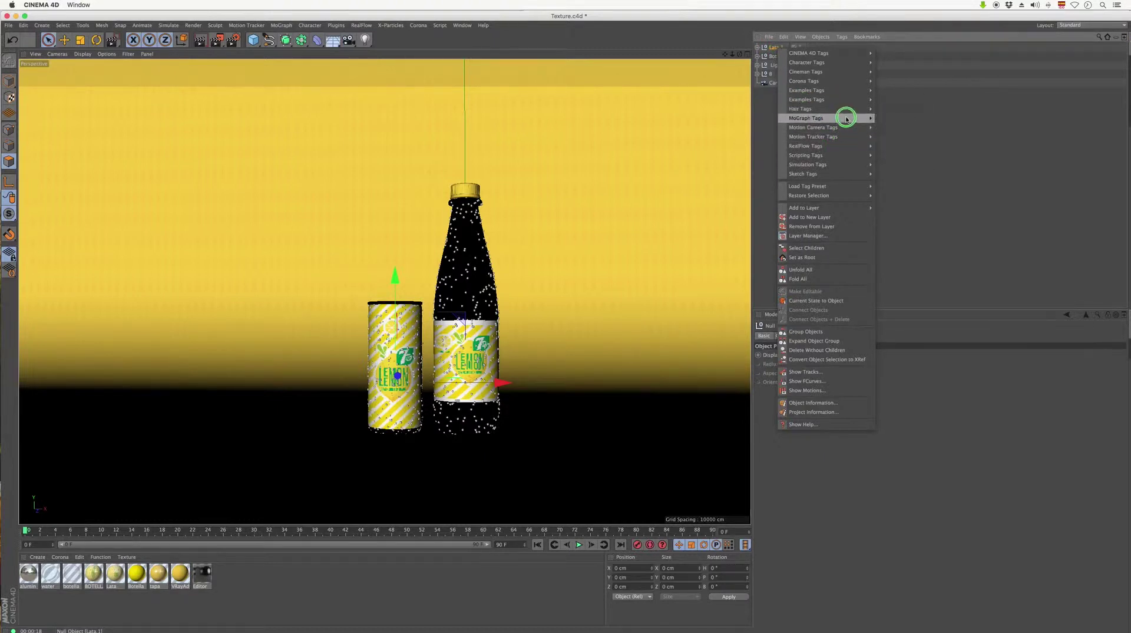
mouse_move(807, 99)
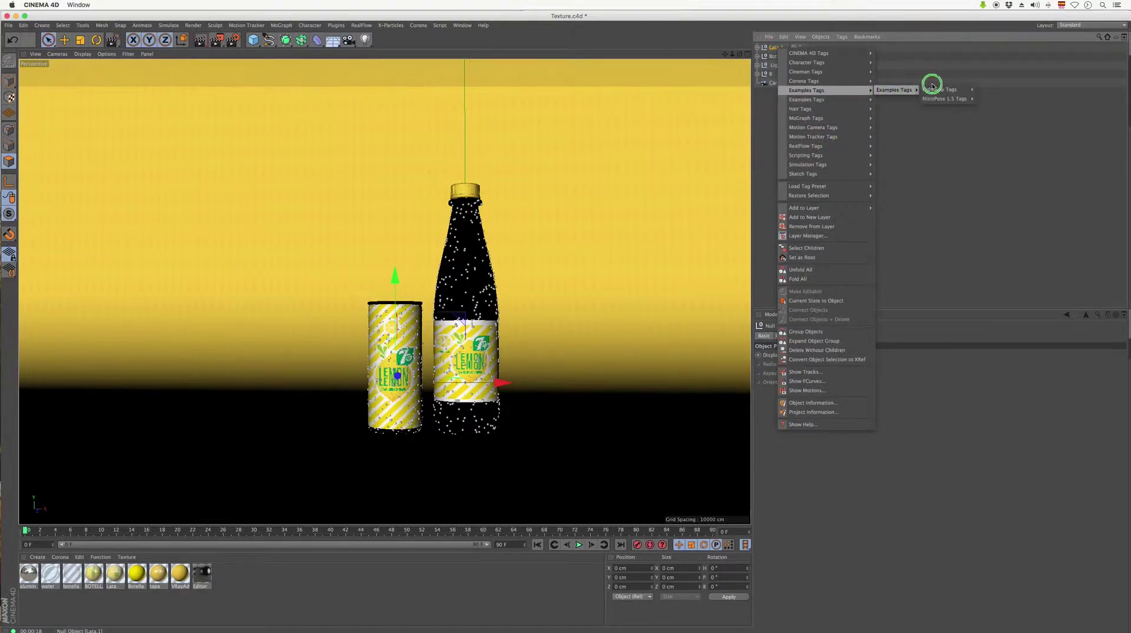
mouse_move(894, 99)
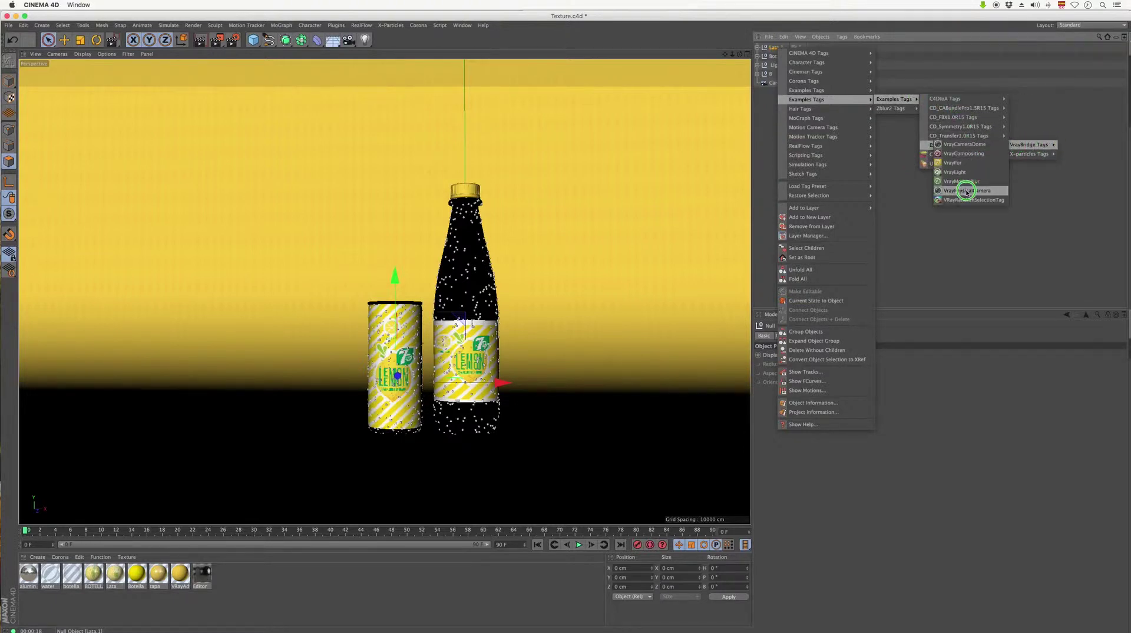
left_click(961, 155)
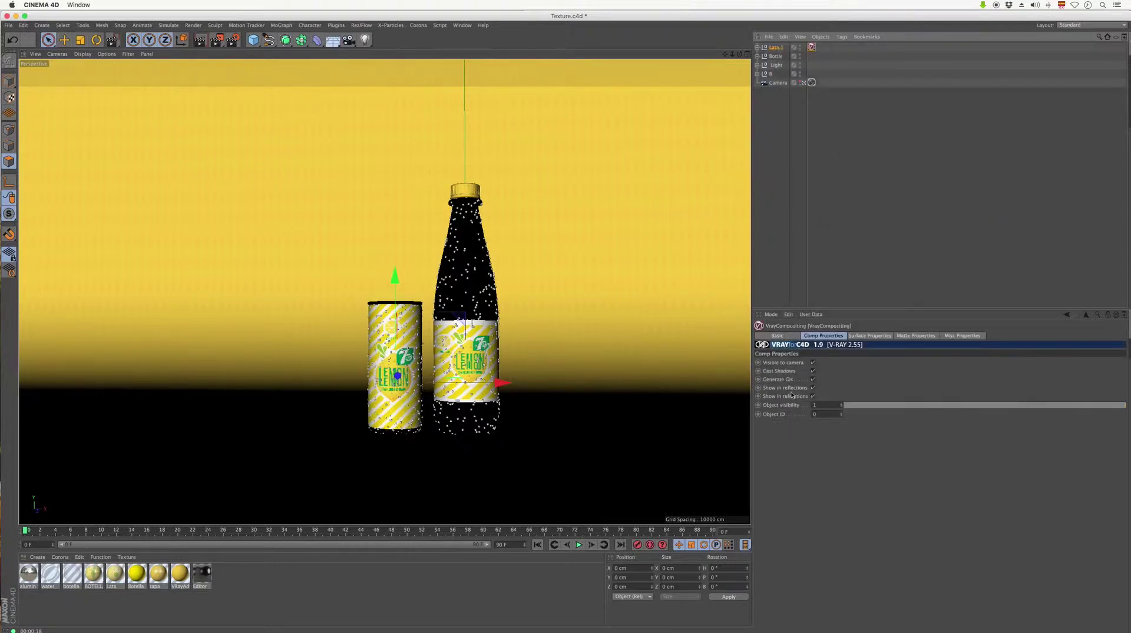
left_click(813, 388)
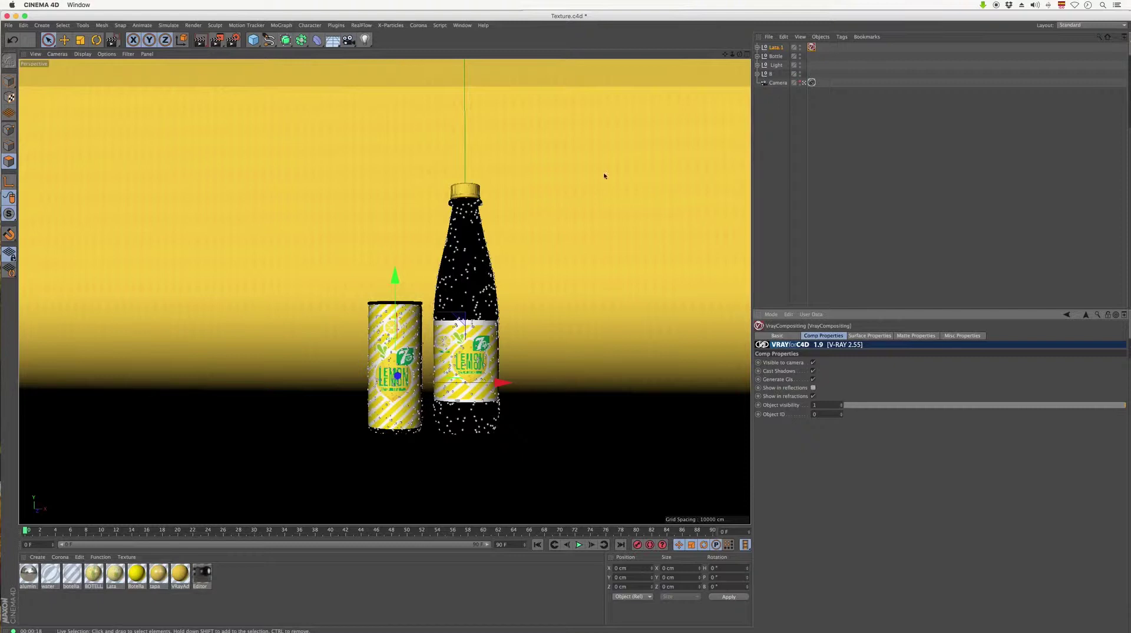
Step: Copy Lata.1's VrayCompositing tag onto Bottle, then pan the view slightly left
left_click(813, 55)
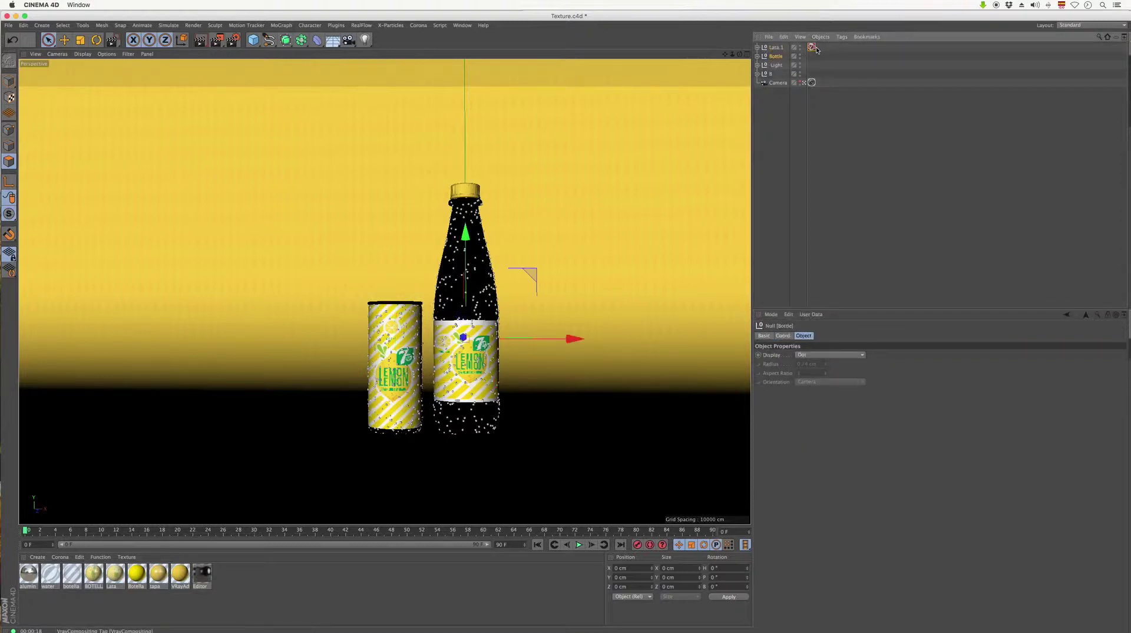
left_click_drag(812, 47, 811, 56, "ctrl")
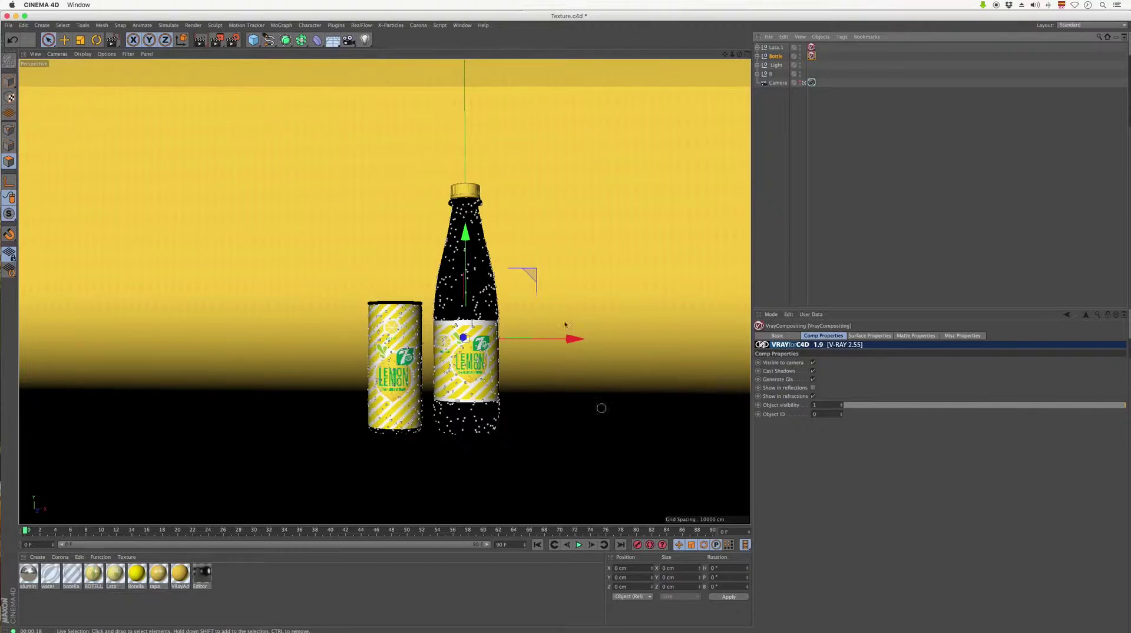
left_click_drag(724, 56, 703, 54)
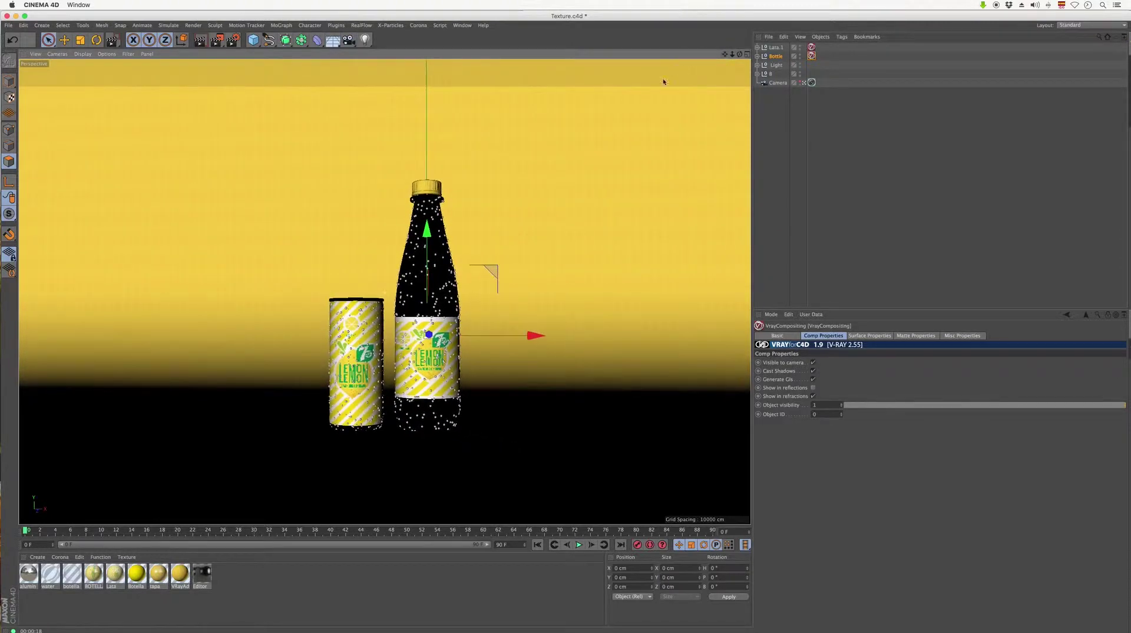
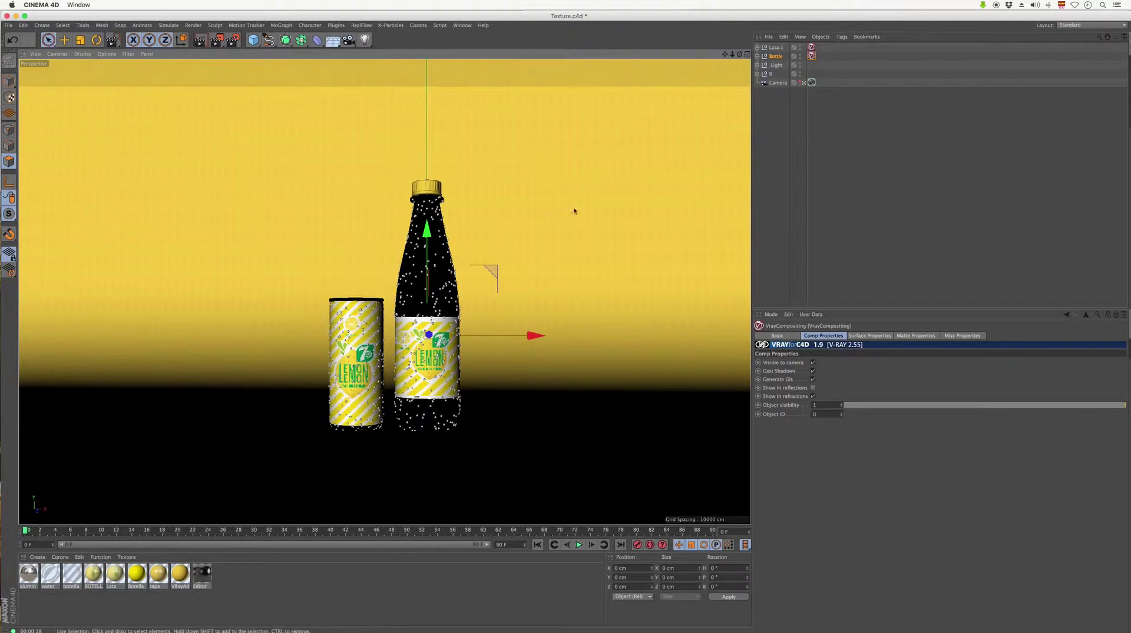
Step: Re-centre the can and bottle, then add a Protection tag to the Camera object
left_click_drag(725, 54, 721, 54)
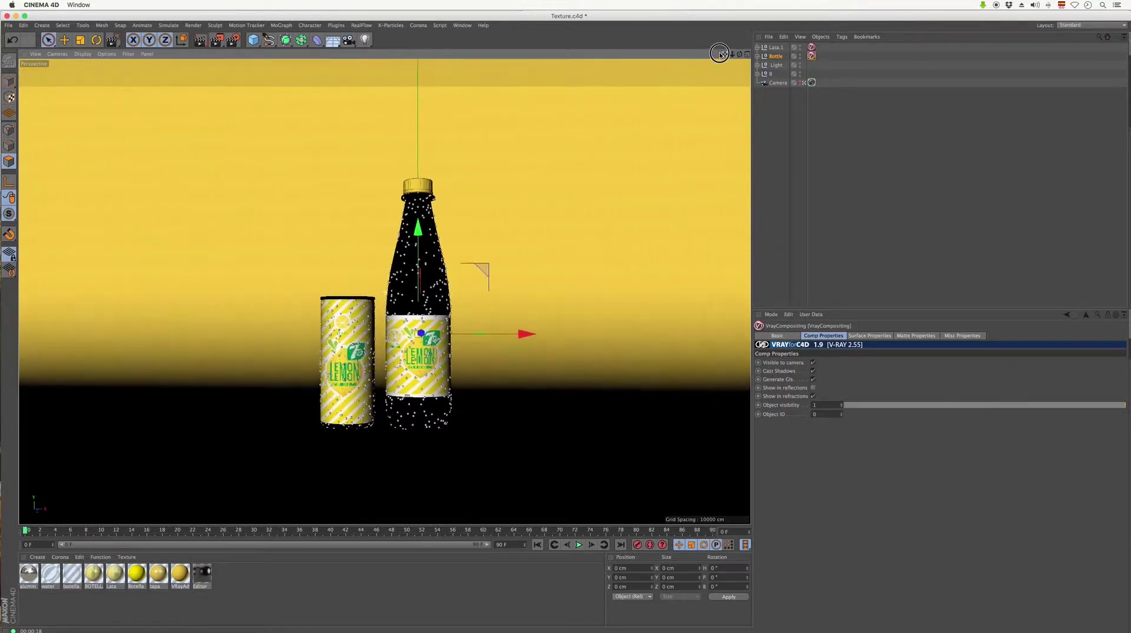
left_click(779, 83)
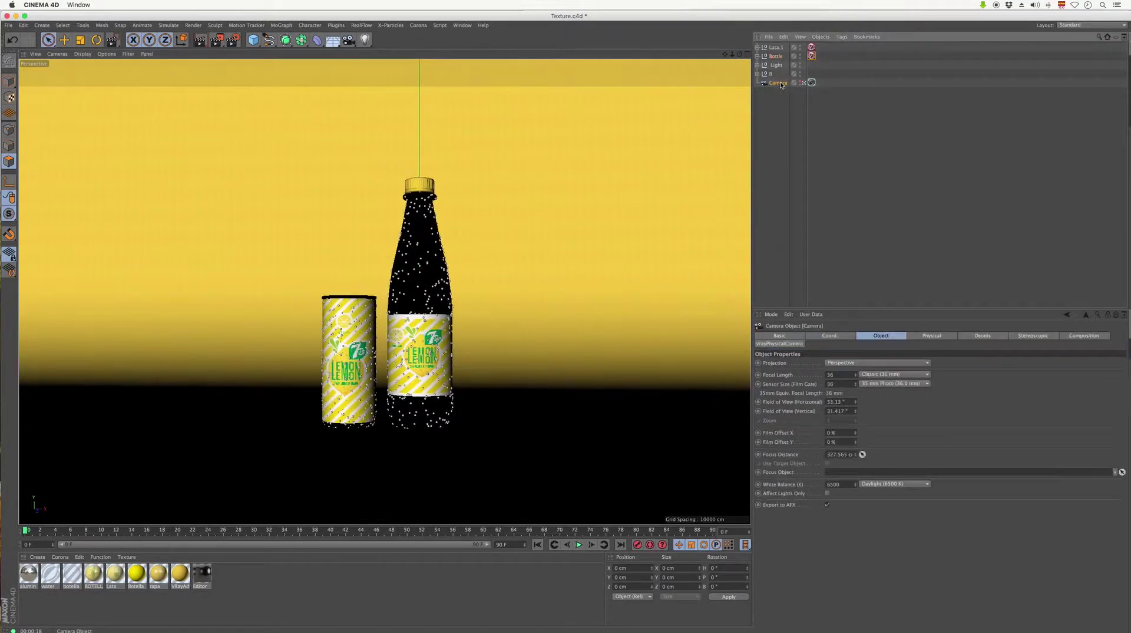
right_click_drag(780, 86, 905, 110)
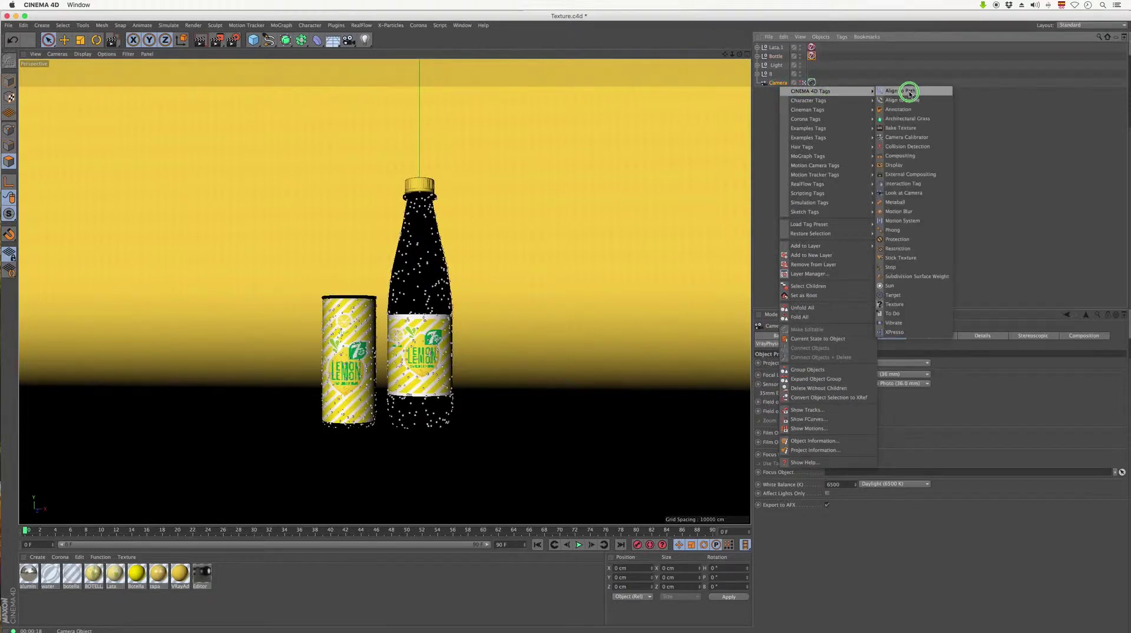
left_click(897, 239)
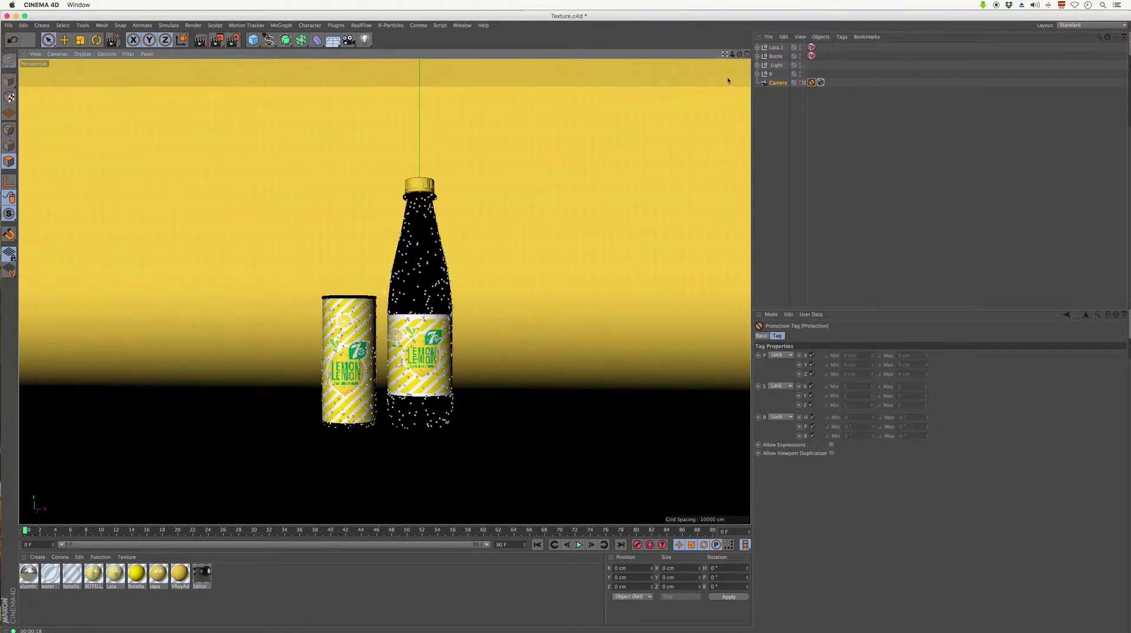
Step: Add a second camera, Camera.1, zoom toward the products, and switch to four viewports
left_click_drag(349, 39, 386, 49)
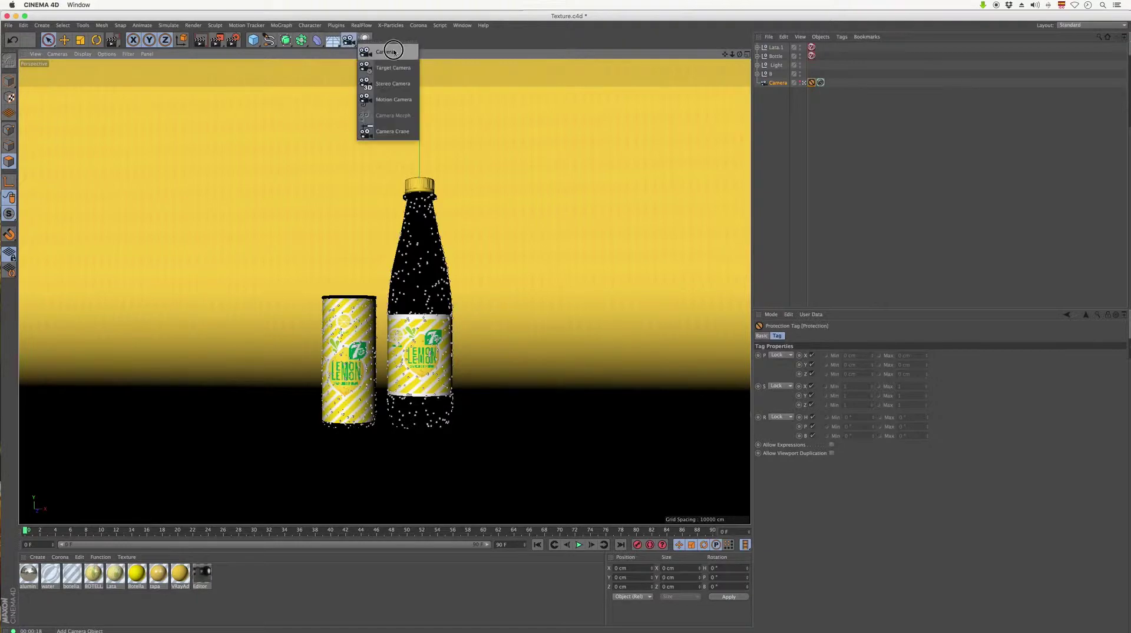
left_click_drag(732, 53, 722, 87)
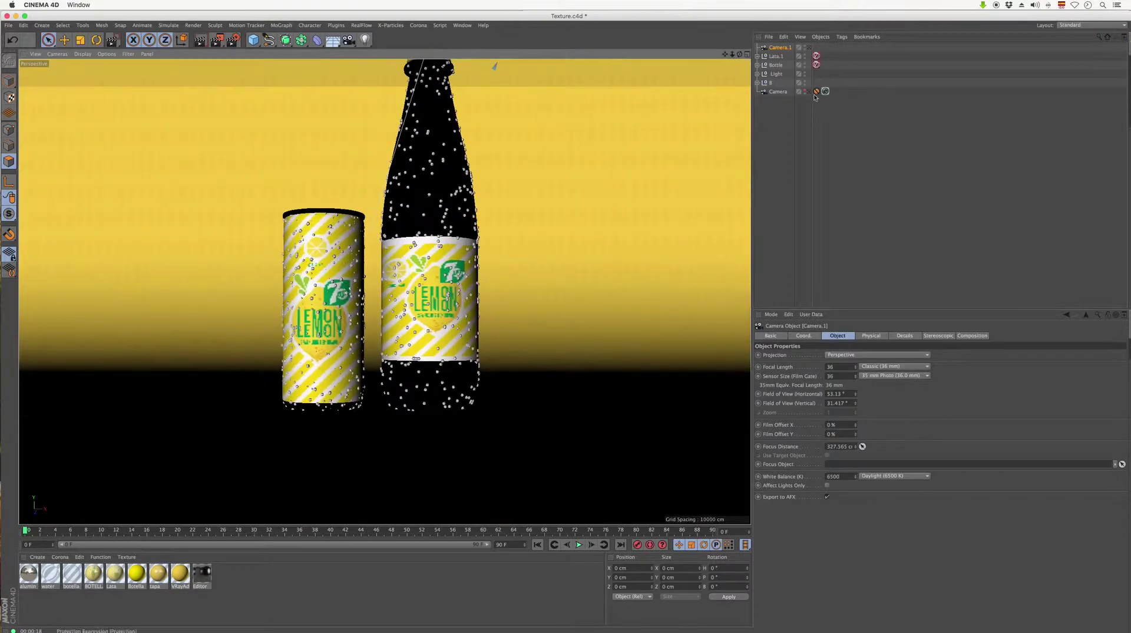
scroll(723, 82, "down", 2)
scroll(724, 78, "down", 3)
scroll(726, 73, "down", 2)
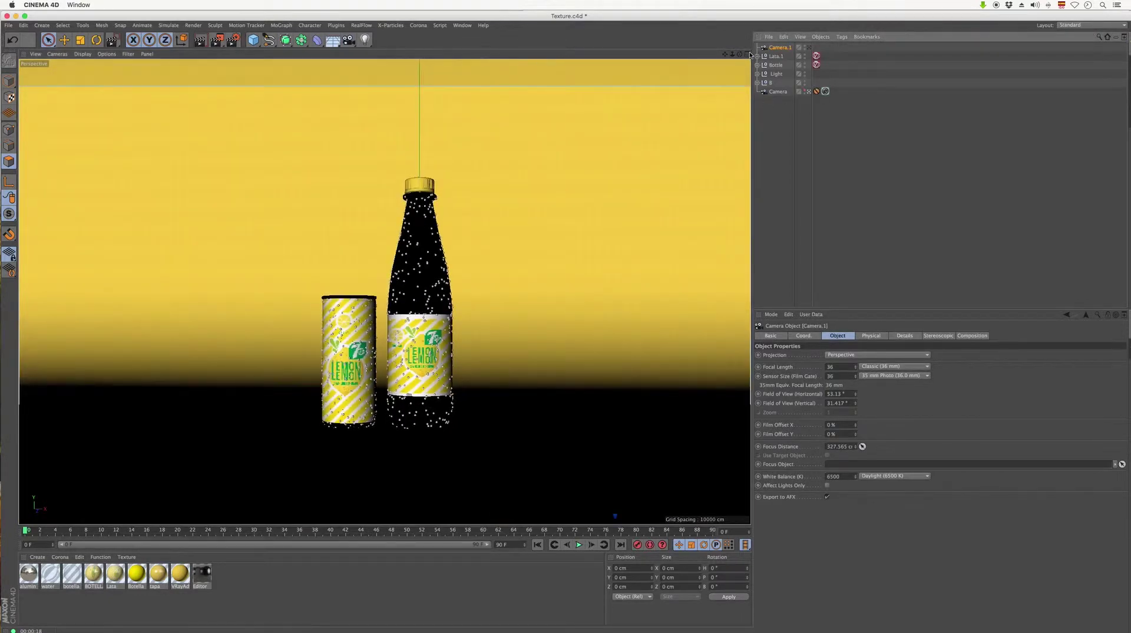
left_click(747, 53)
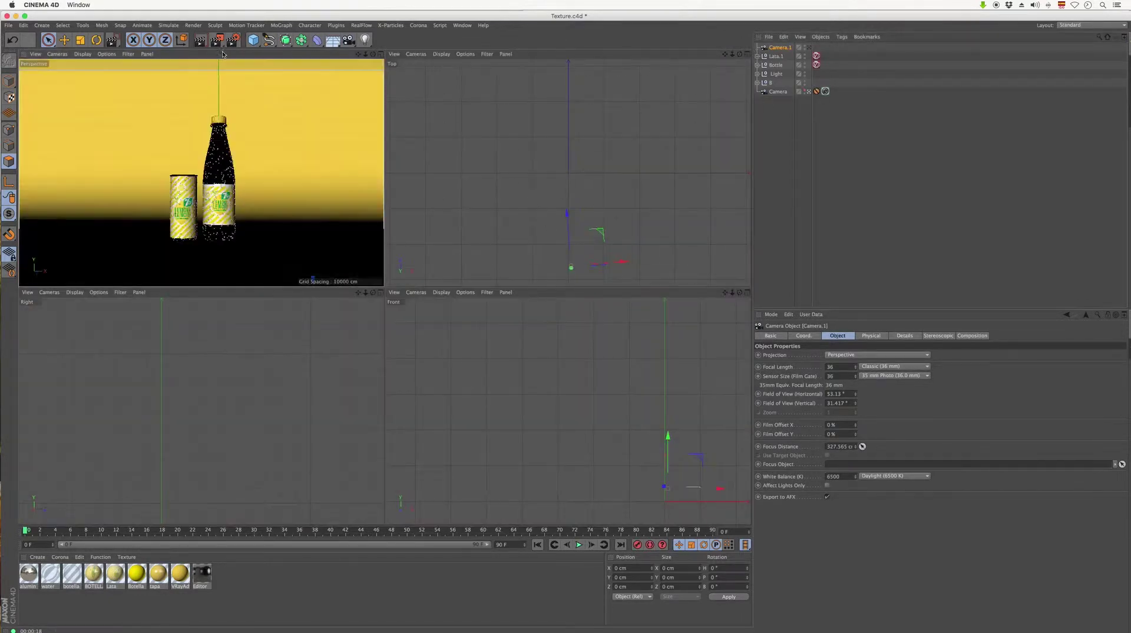
Step: Test an interactive render region, enlarge the top viewports, then turn the render region off
left_click_drag(217, 40, 260, 174)
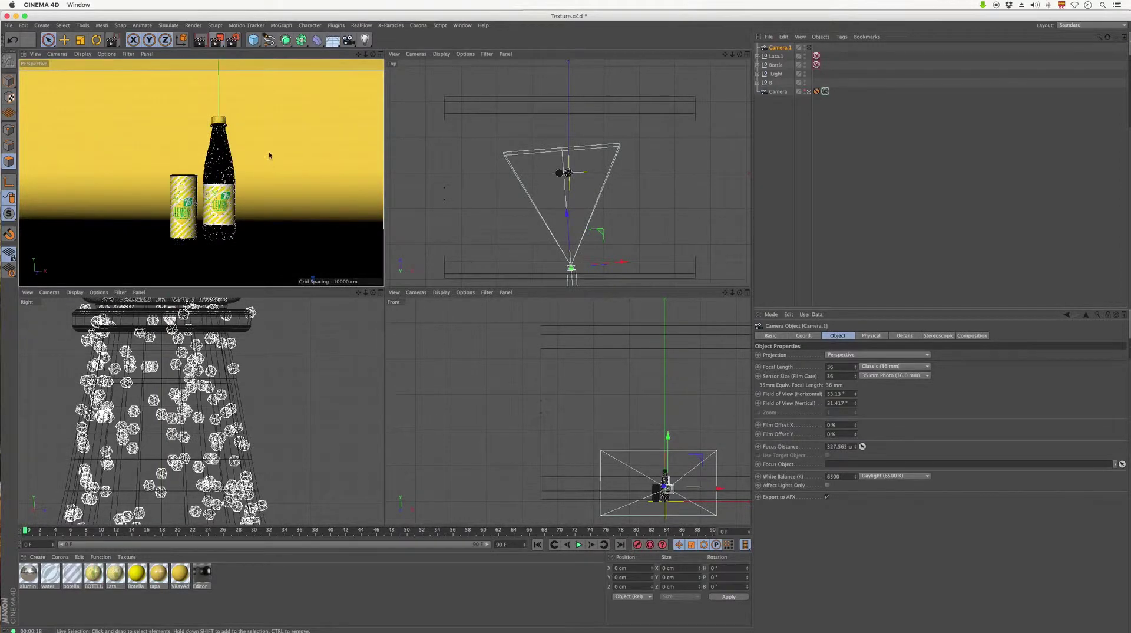
left_click_drag(176, 177, 150, 178)
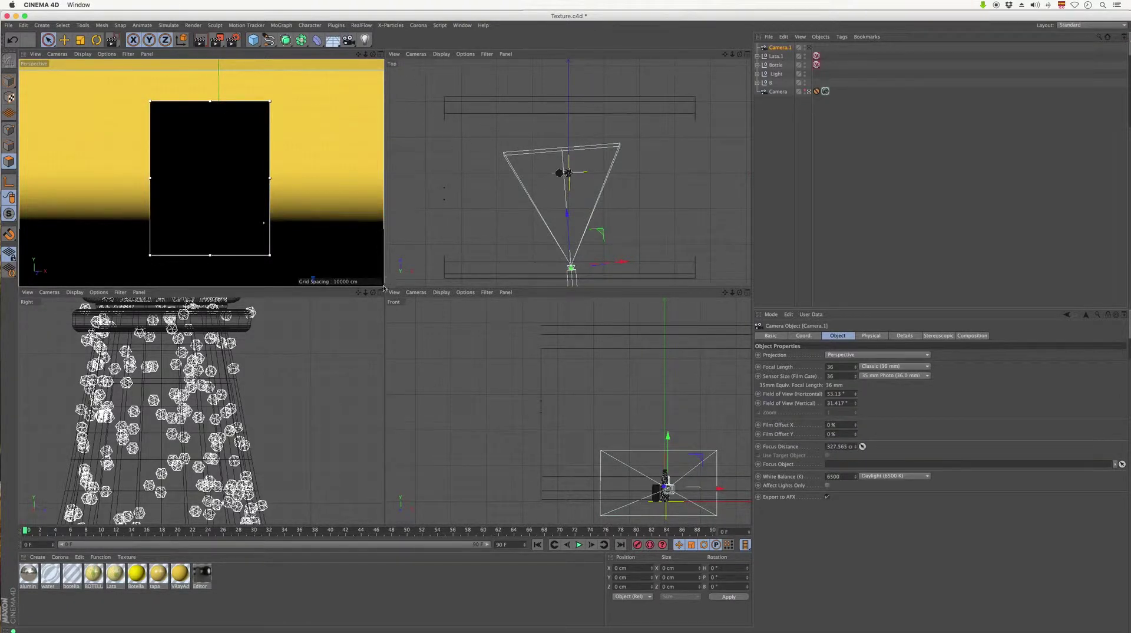
mouse_move(383, 288)
left_mouse_down()
mouse_move(384, 360)
mouse_move(510, 391)
mouse_move(509, 411)
left_mouse_up()
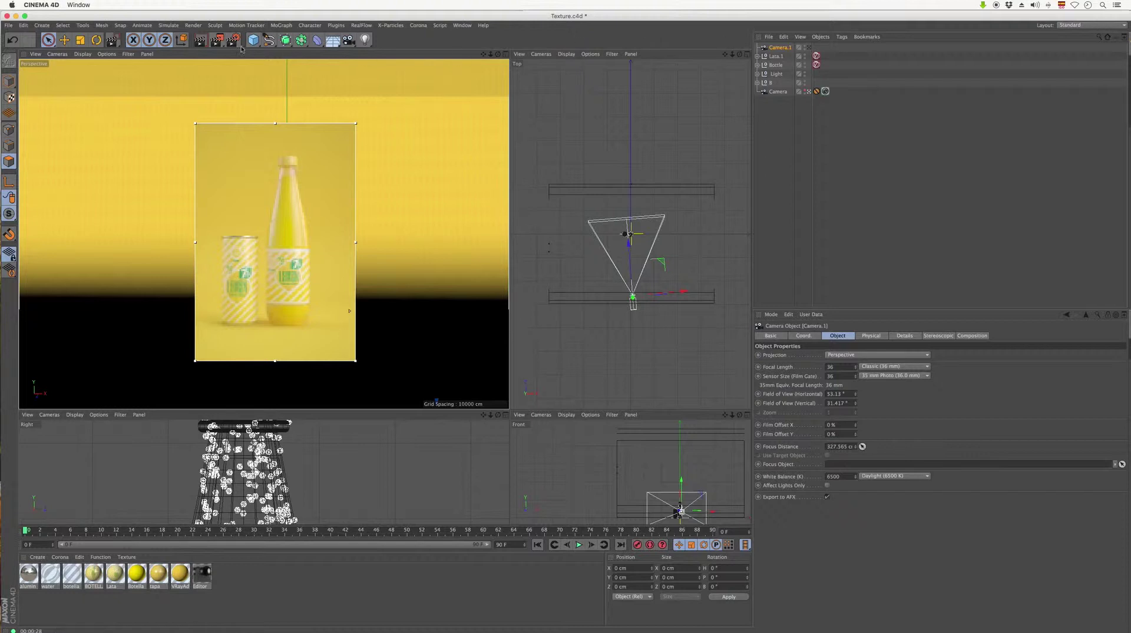
left_click_drag(217, 39, 277, 154)
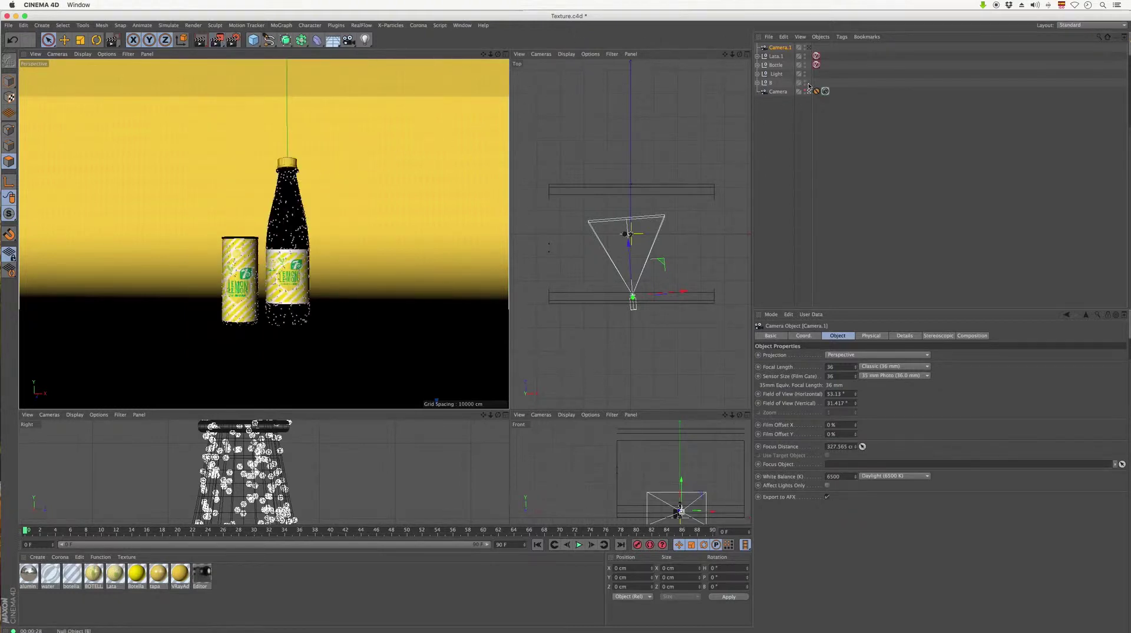
Step: Set Object ID 1 on the Bottle's V-Ray compositing tag
left_click(779, 82)
left_click(777, 73)
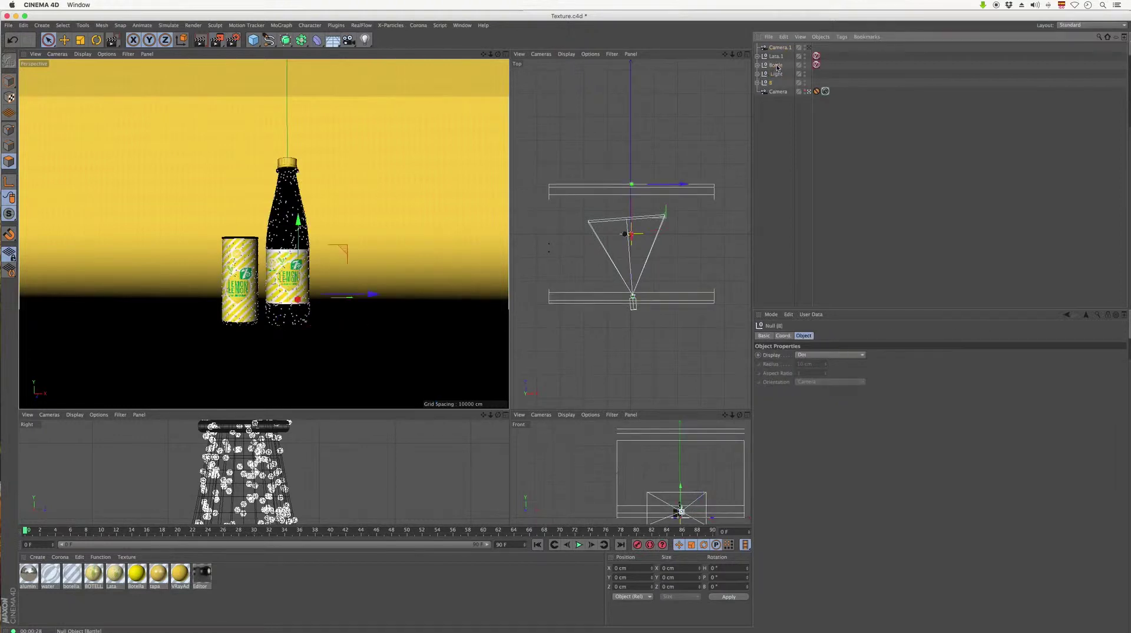
left_click(777, 65)
left_click(816, 65)
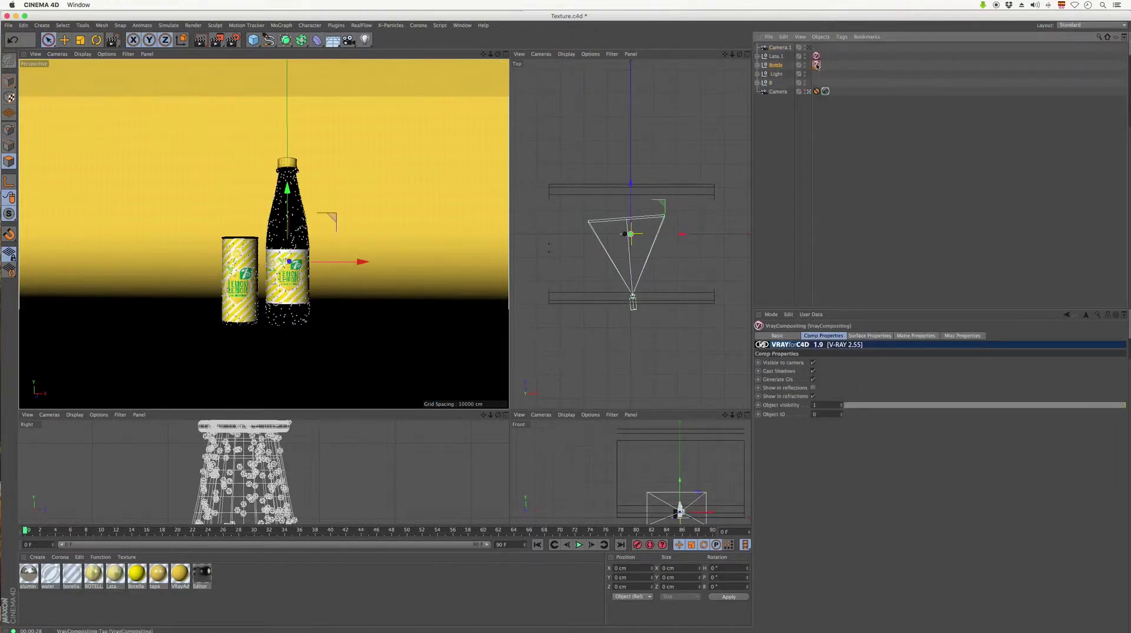
left_click(822, 414)
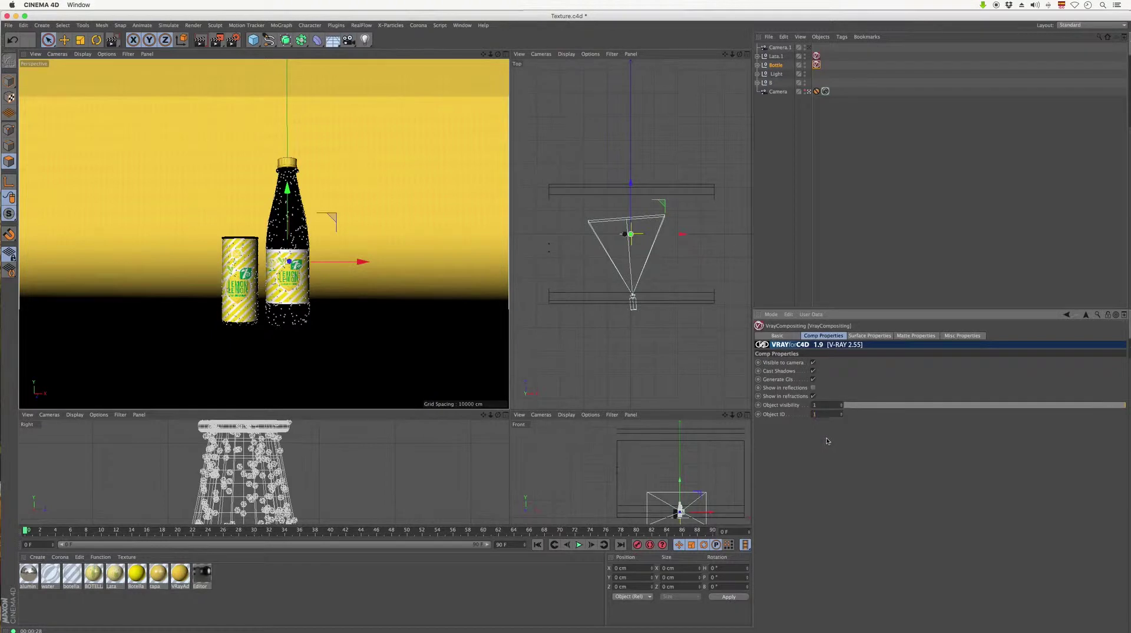
key("Return")
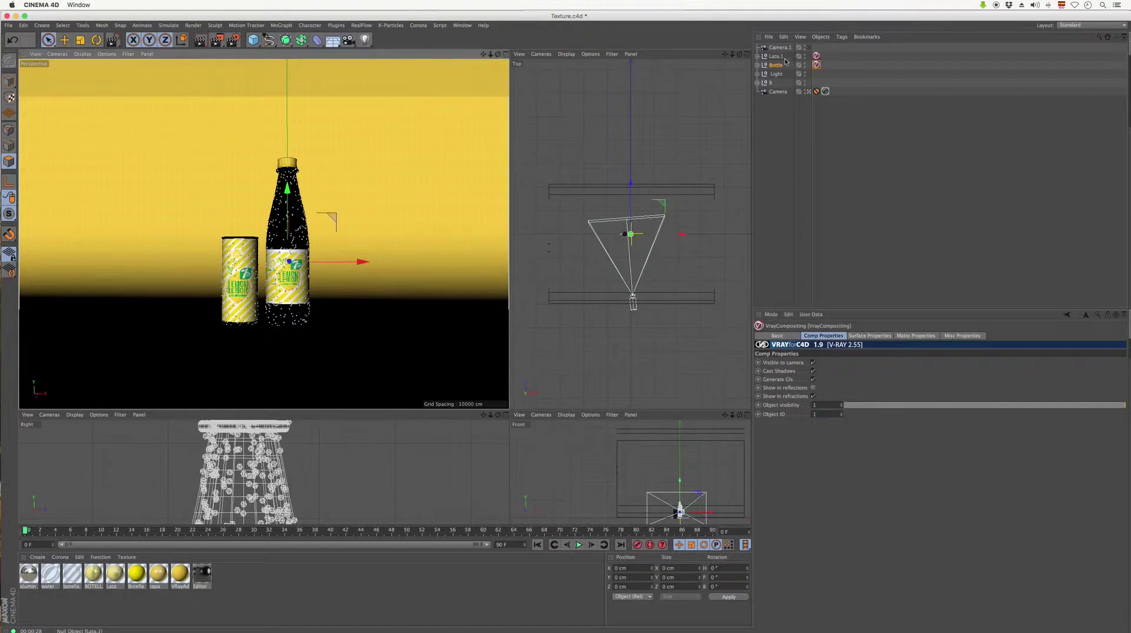
Step: Set Object ID 2 on the compositing tag of the can Lata.1, then deselect
left_click(785, 57)
left_click(819, 57)
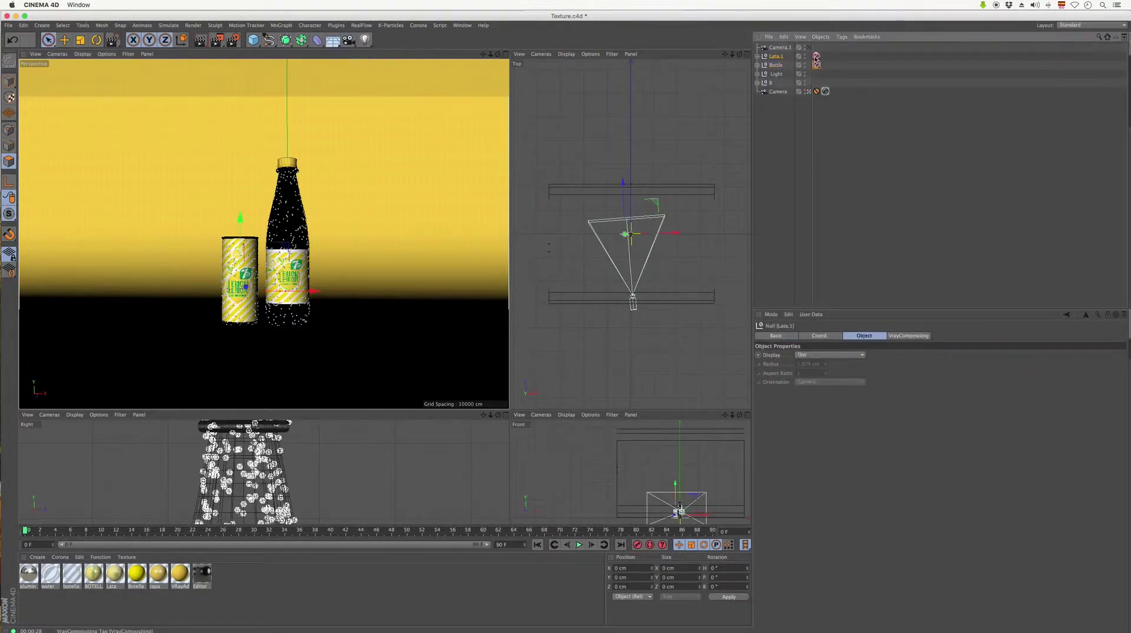
left_click(815, 414)
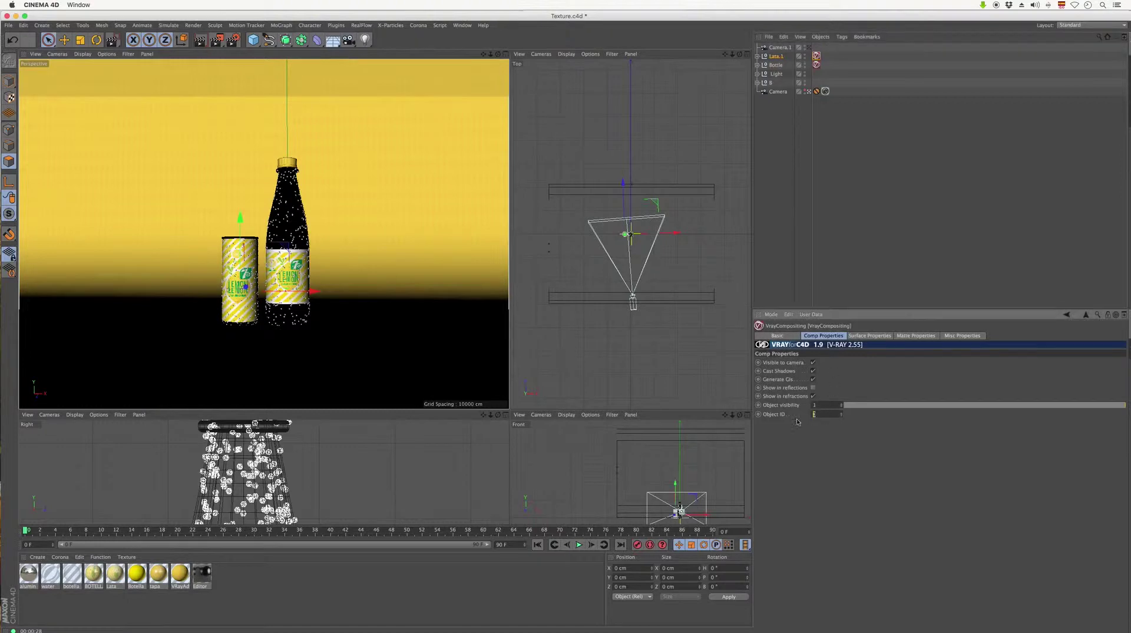
key("Return")
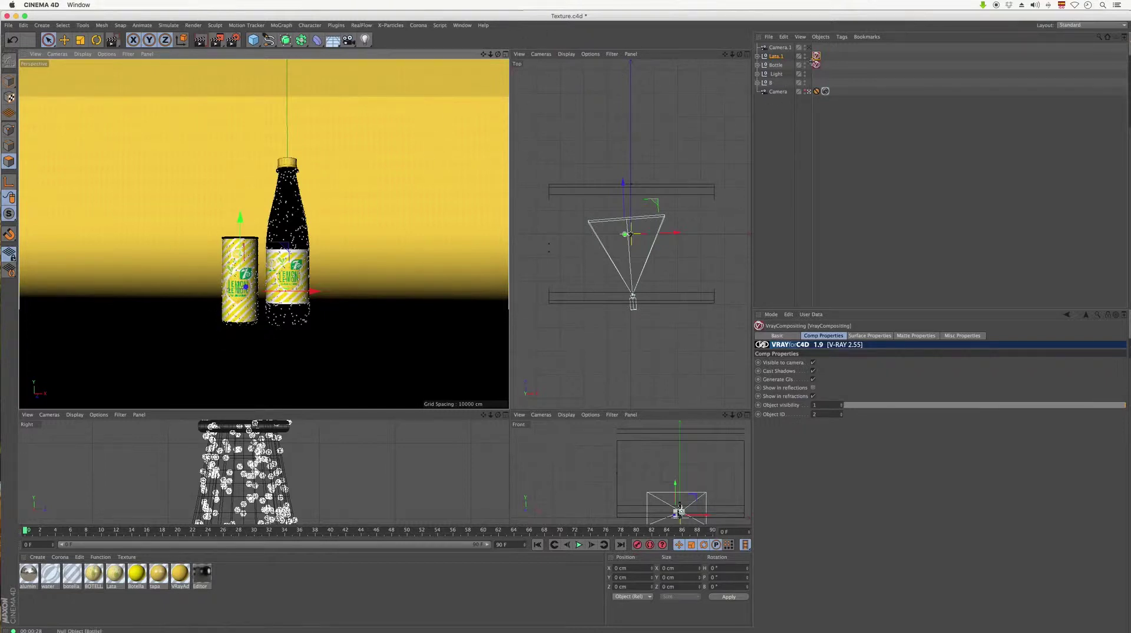
left_click_drag(815, 62, 816, 64, "ctrl")
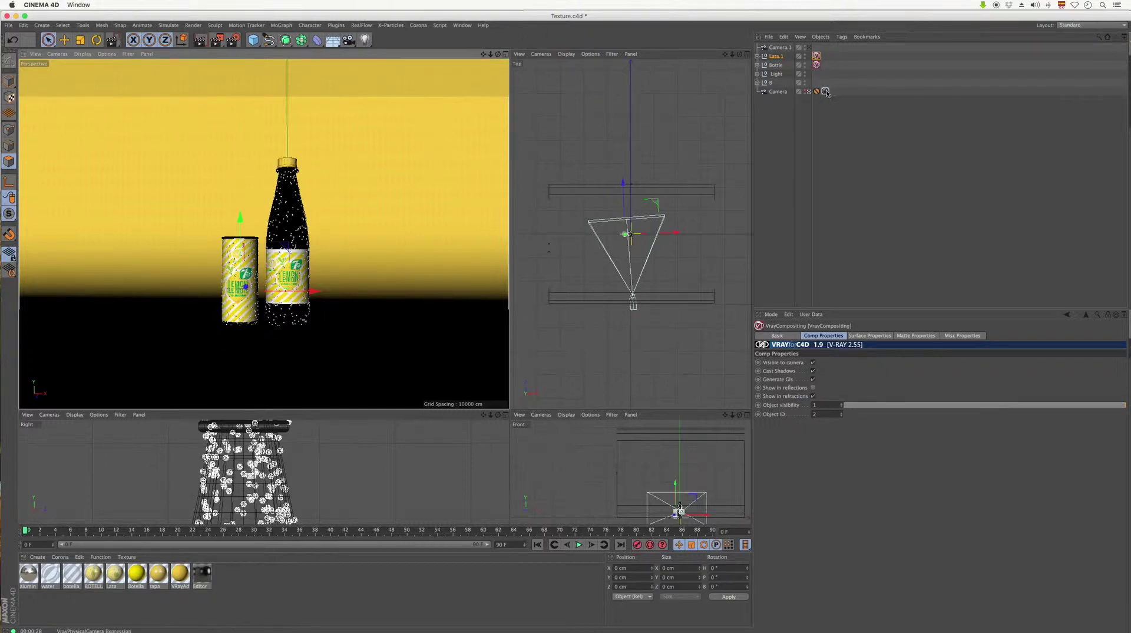
left_click(194, 612)
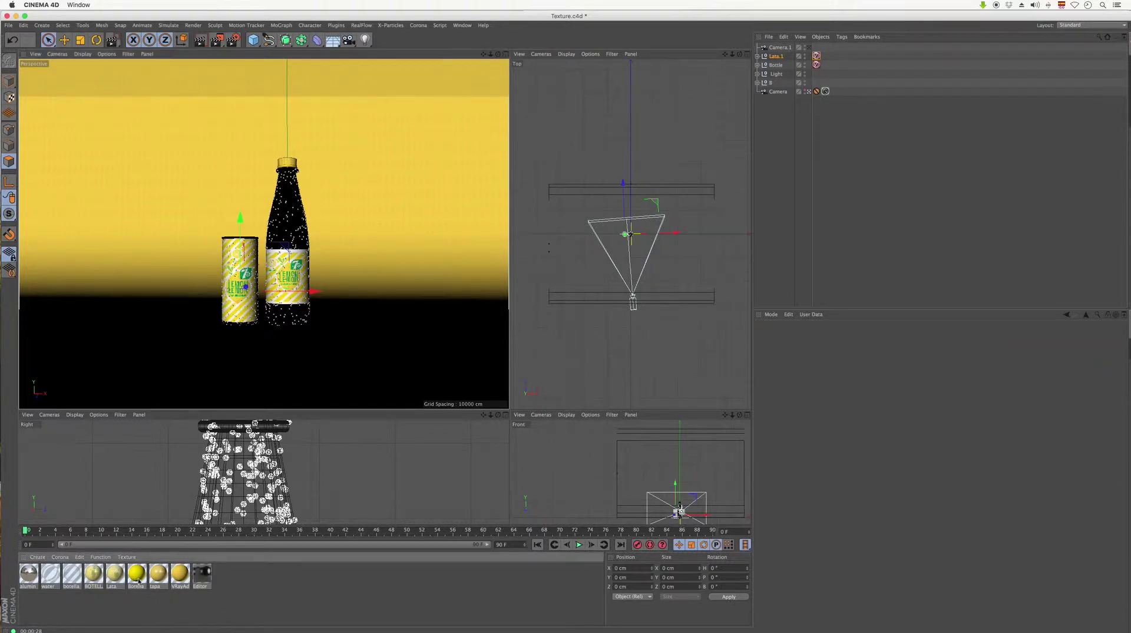
Step: Open the yellow V-Ray material in the Material Editor and move it aside
left_click(179, 574)
double_click(179, 574)
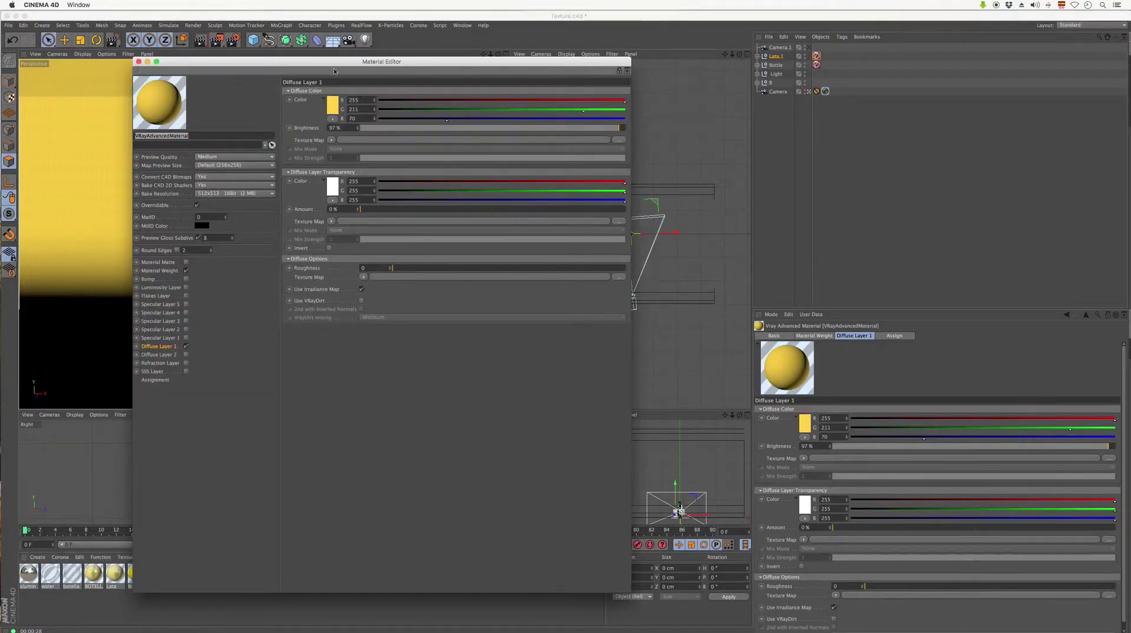
left_click_drag(334, 71, 705, 60)
left_click(558, 335)
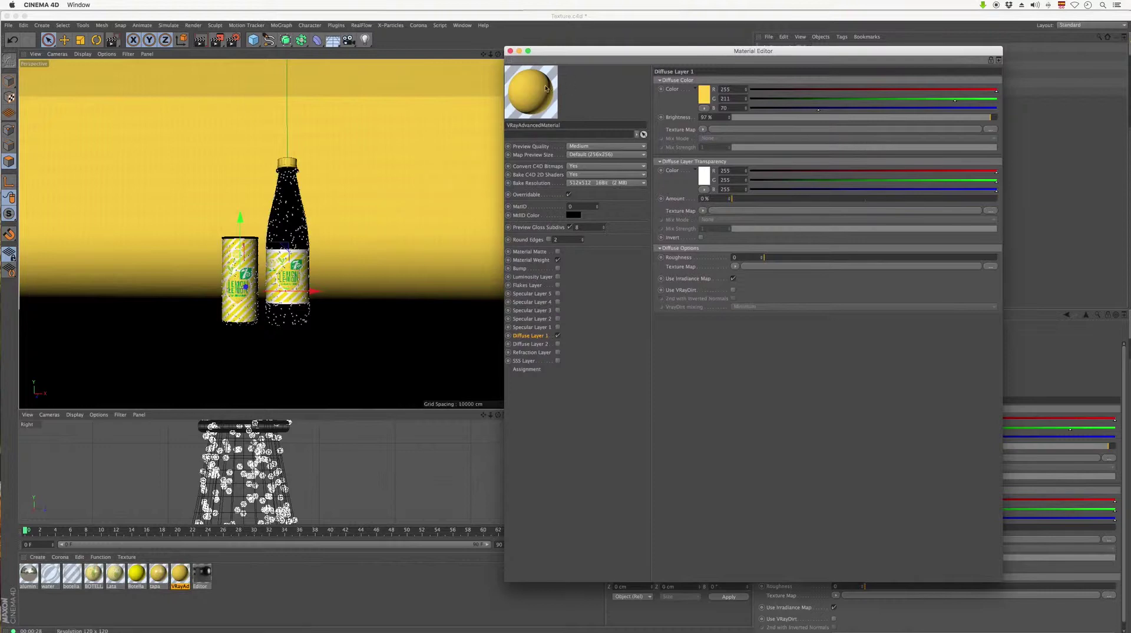
Step: Use a 2D - Circular Gradient as the diffuse texture and remove its extra knot
left_click(703, 129)
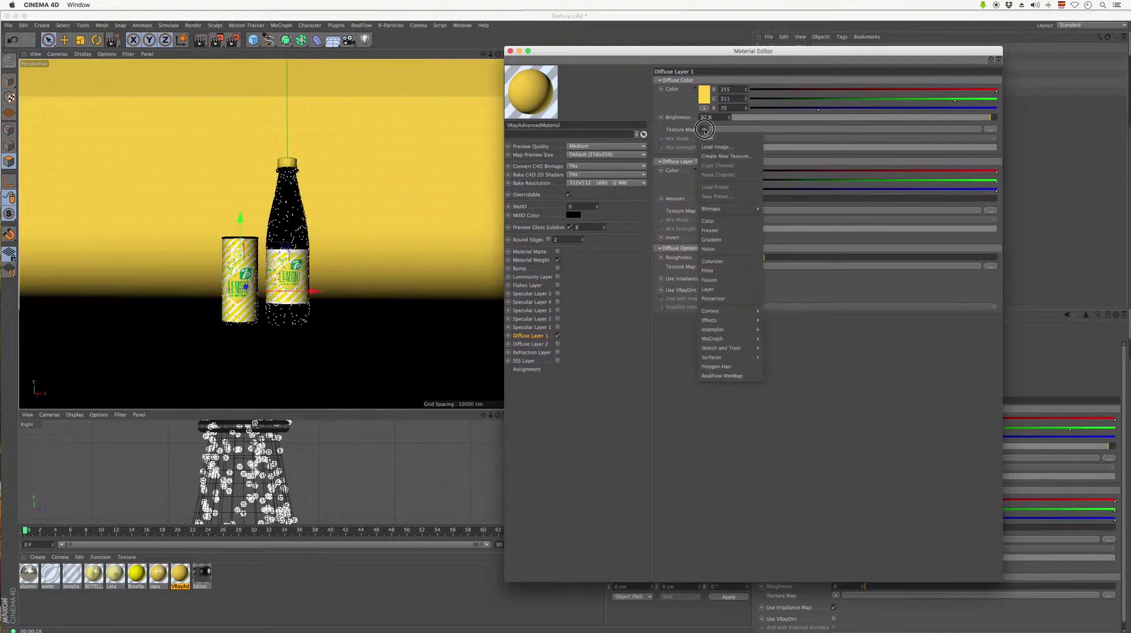
left_click(727, 239)
left_click(730, 129)
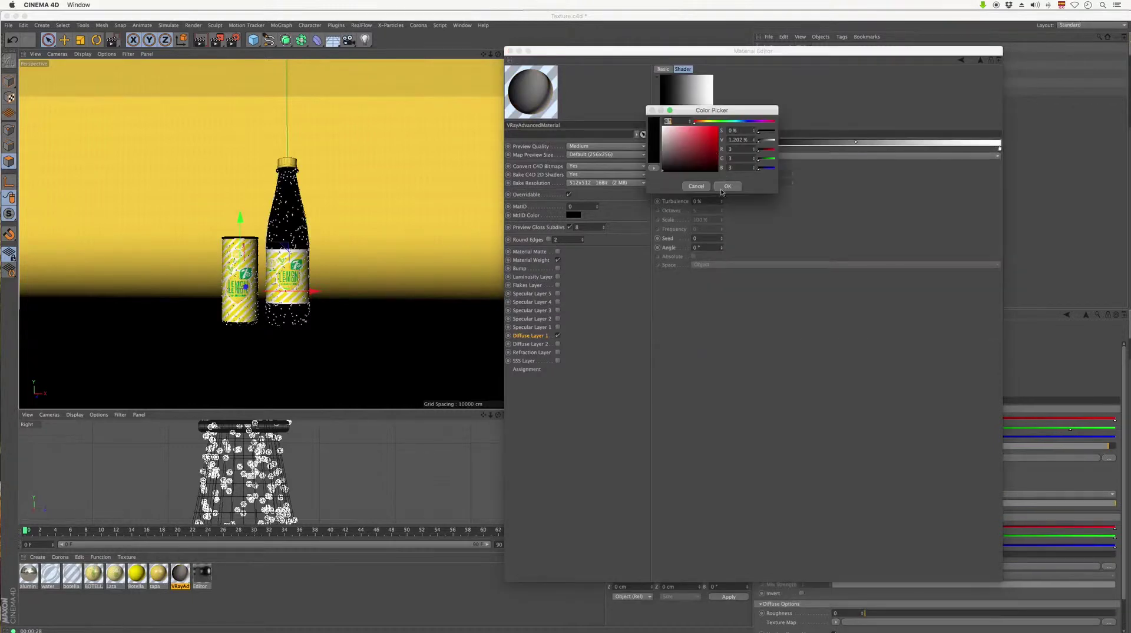
left_click(729, 157)
left_click(732, 202)
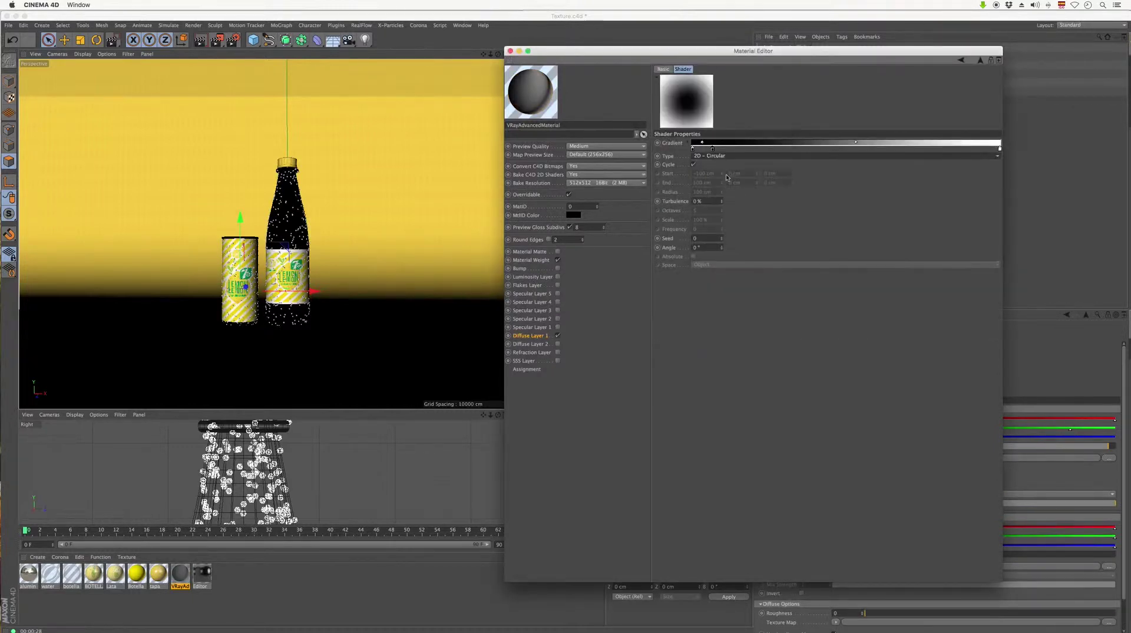
mouse_move(712, 148)
left_mouse_down()
mouse_move(724, 164)
mouse_move(945, 148)
mouse_move(692, 149)
left_mouse_up()
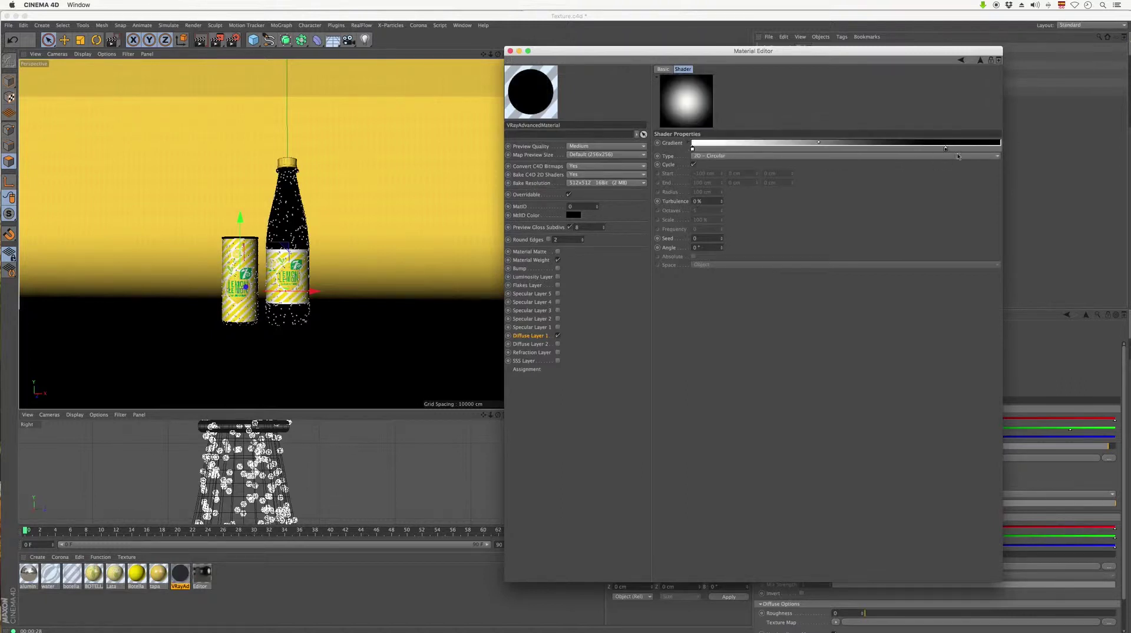
Step: Recolour the gradient knots: yellow at the centre, orange at the outer edge
mouse_move(950, 150)
left_mouse_down()
mouse_move(1000, 149)
mouse_move(992, 121)
left_mouse_up()
double_click(1000, 149)
left_click(1006, 124)
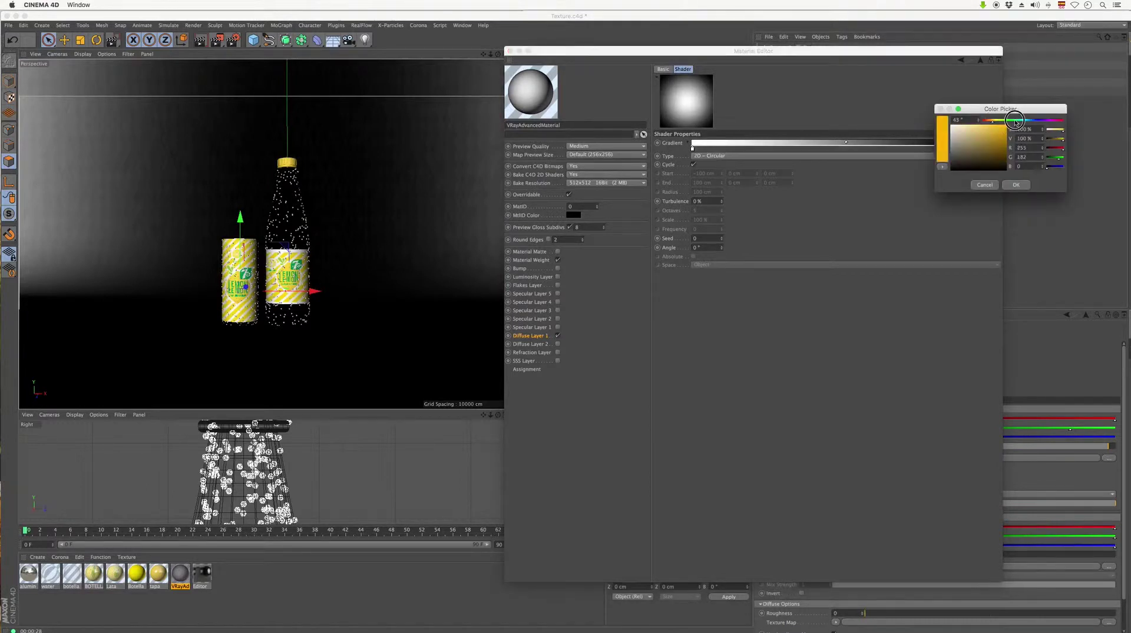
left_click(1025, 185)
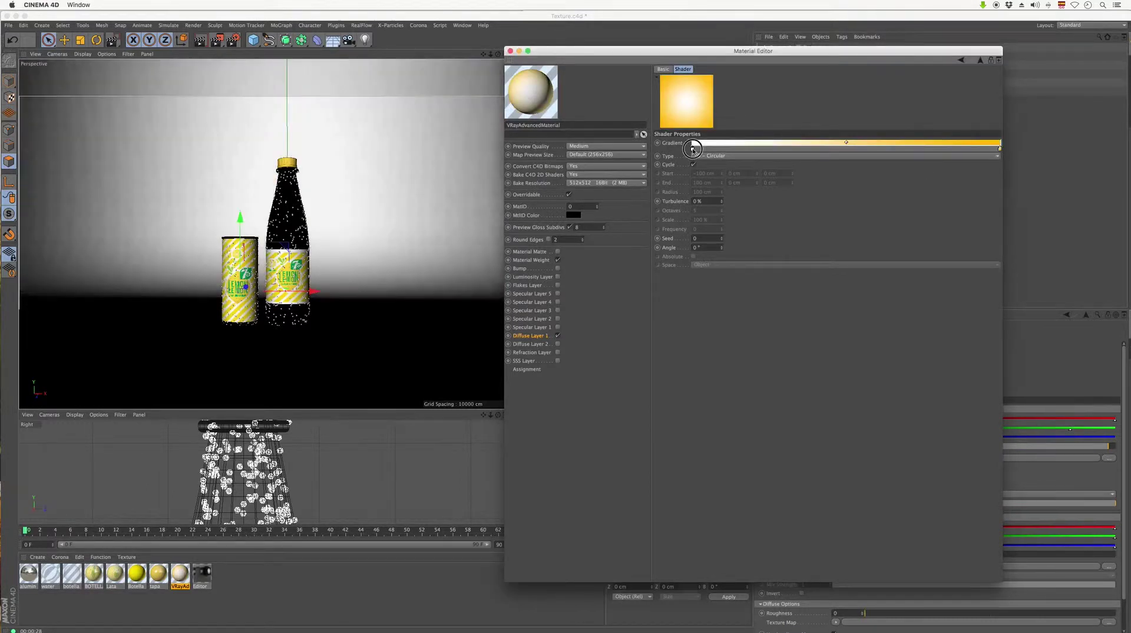
double_click(693, 148)
left_click_drag(677, 121, 685, 123)
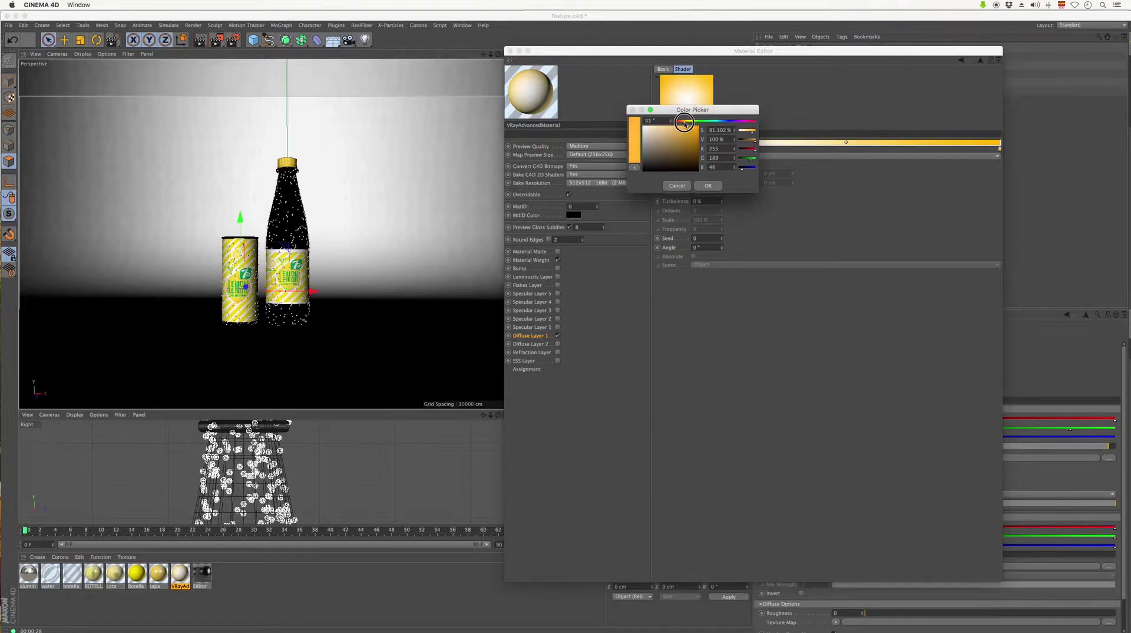
left_click(714, 188)
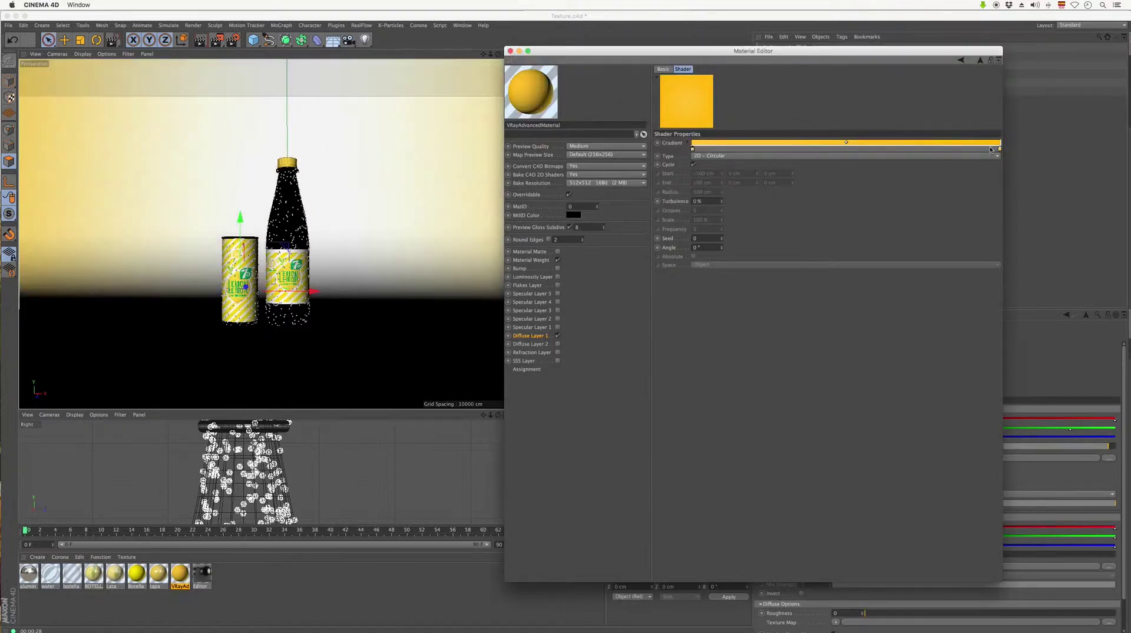
double_click(1000, 148)
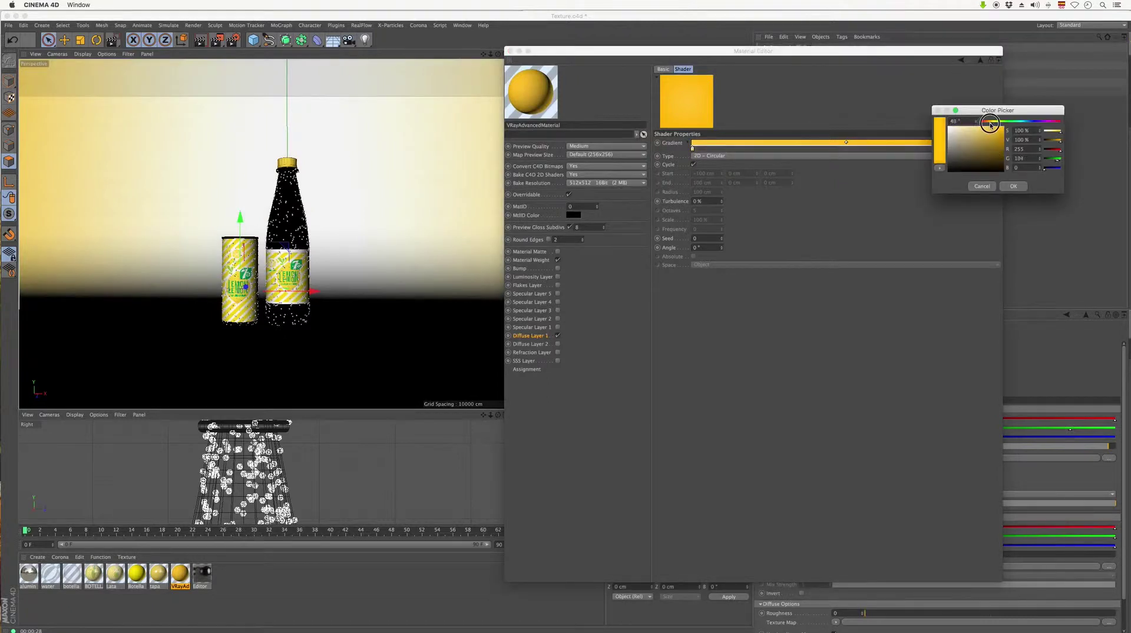
left_click(1013, 186)
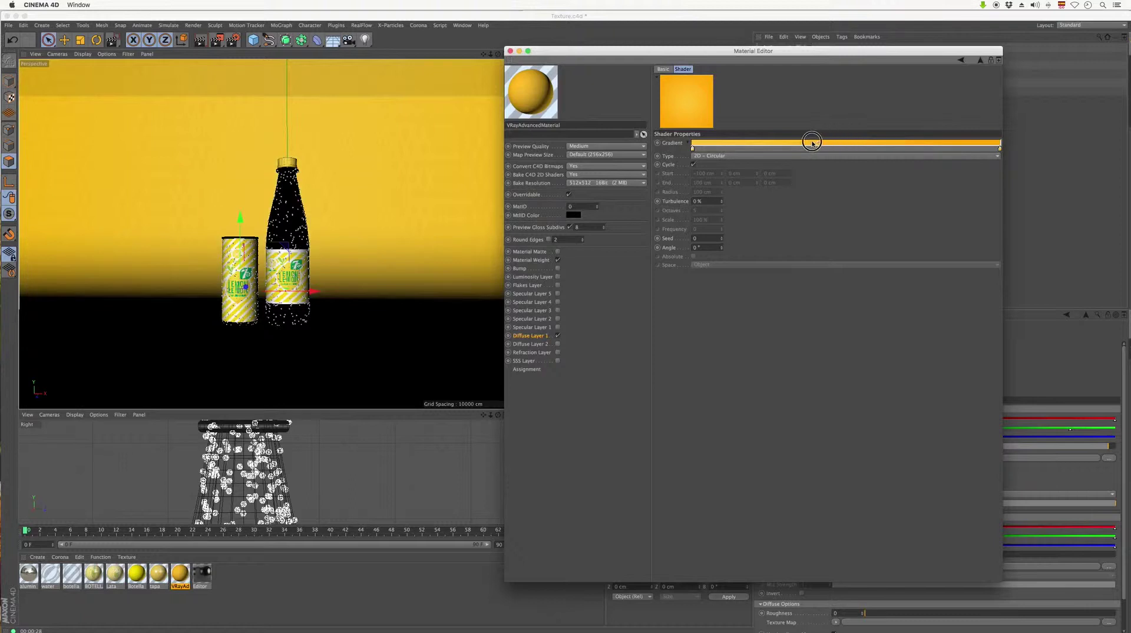
Step: Pull the orange knot and blend point inward, then apply the material to the stage
left_click_drag(847, 143, 776, 144)
left_click_drag(999, 147, 871, 149)
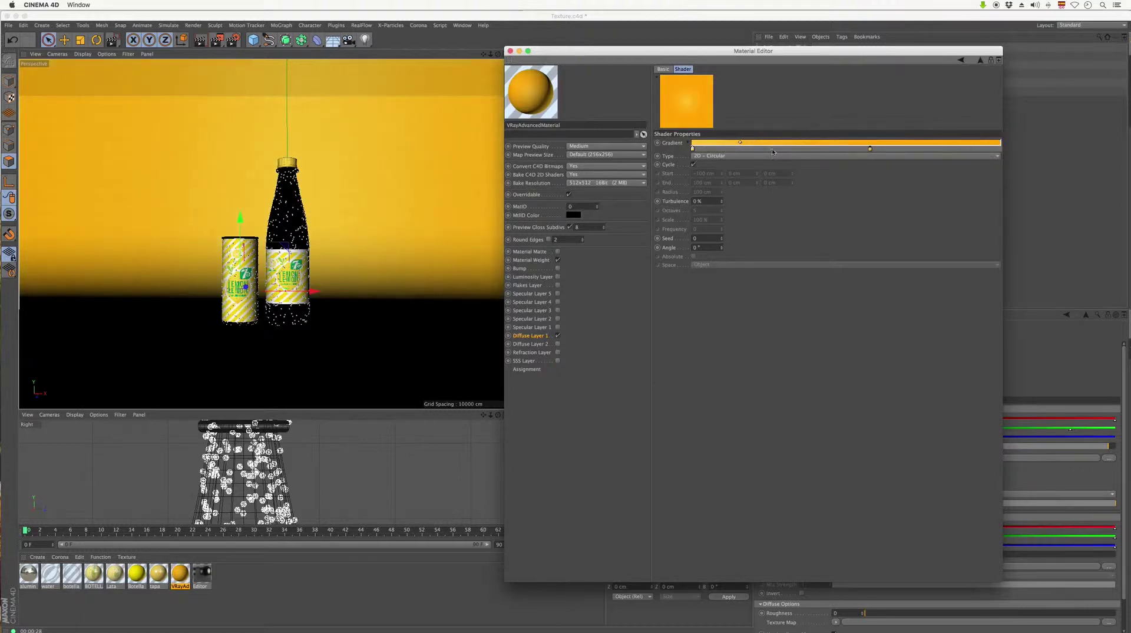
left_click_drag(741, 143, 783, 144)
left_click_drag(179, 573, 260, 382)
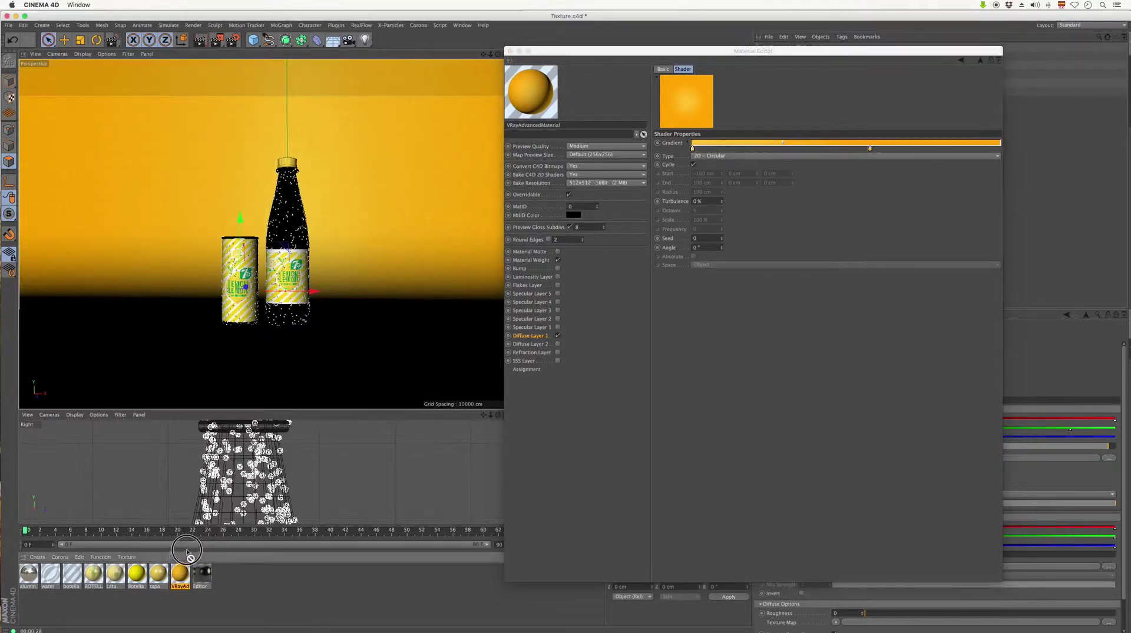
left_click(511, 50)
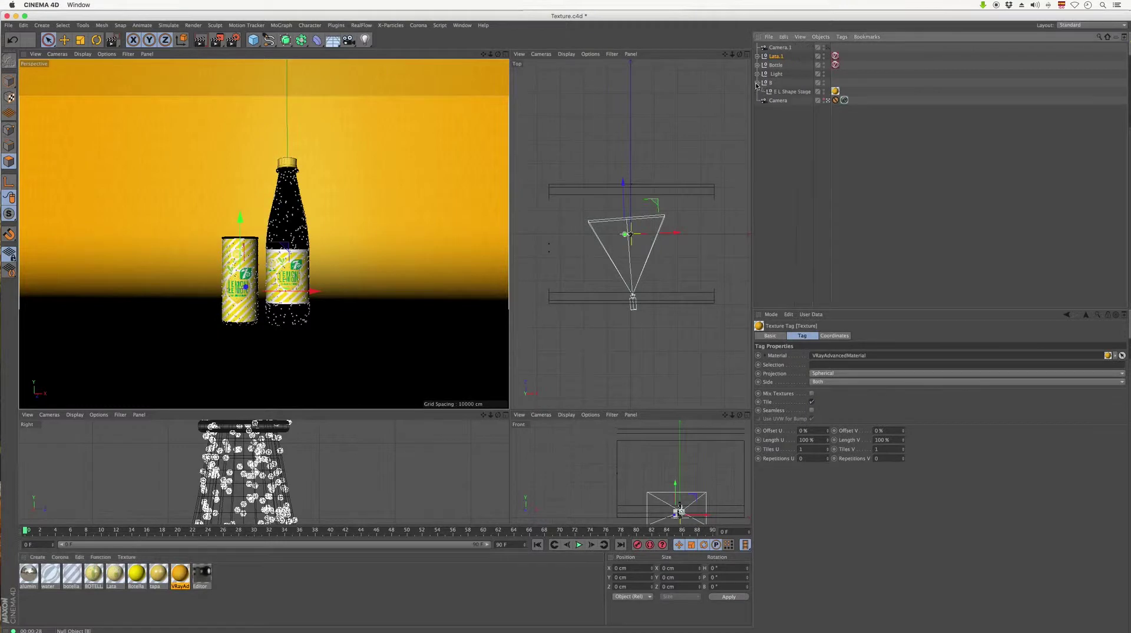
Step: Stretch the stage texture vertically with UVW mapping and Offset V -14%, then start a render region
left_click(757, 82)
mouse_move(904, 451)
left_mouse_down()
mouse_move(900, 460)
mouse_move(903, 435)
left_mouse_up()
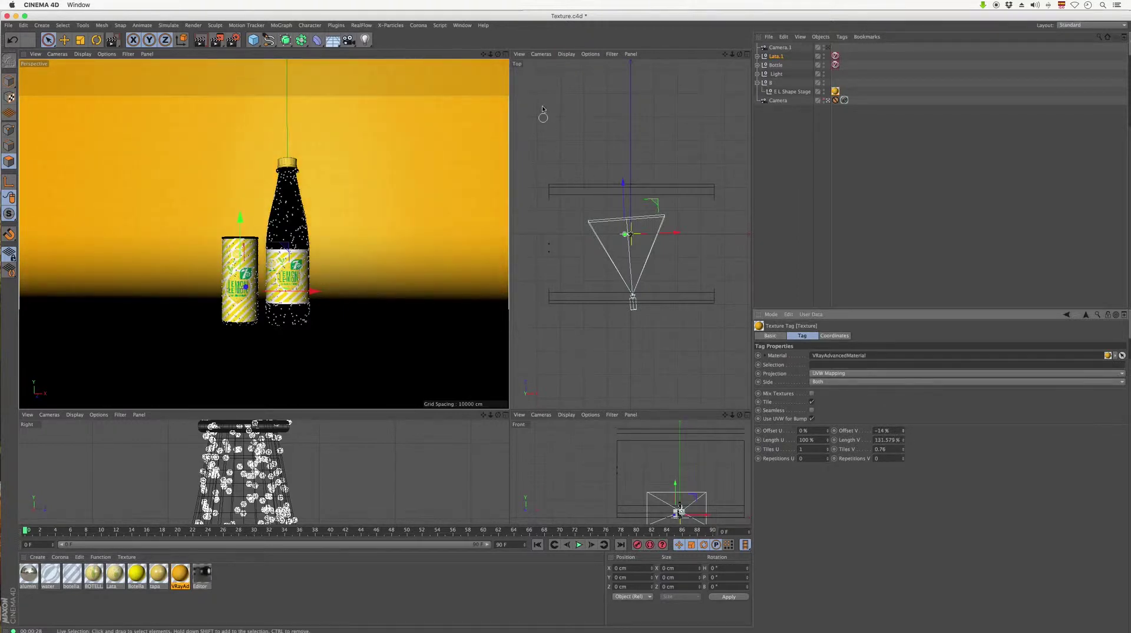
left_click_drag(234, 41, 277, 170)
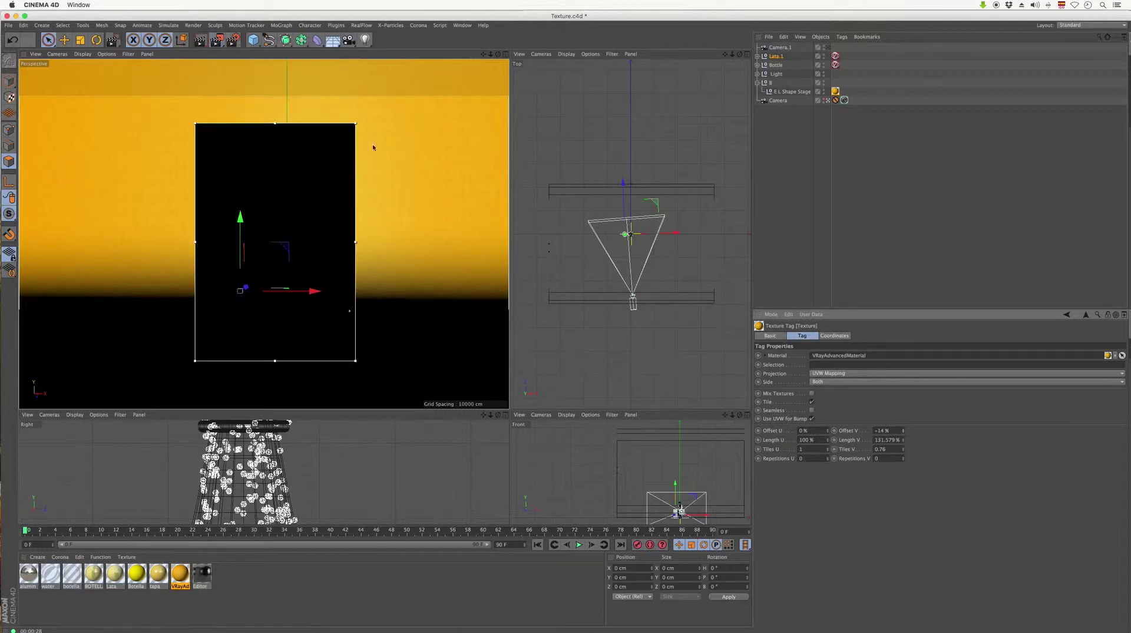
Step: In Render Settings, enable the V-Ray antialiasing Pre setting with max subdivision 4
key("ctrl+b")
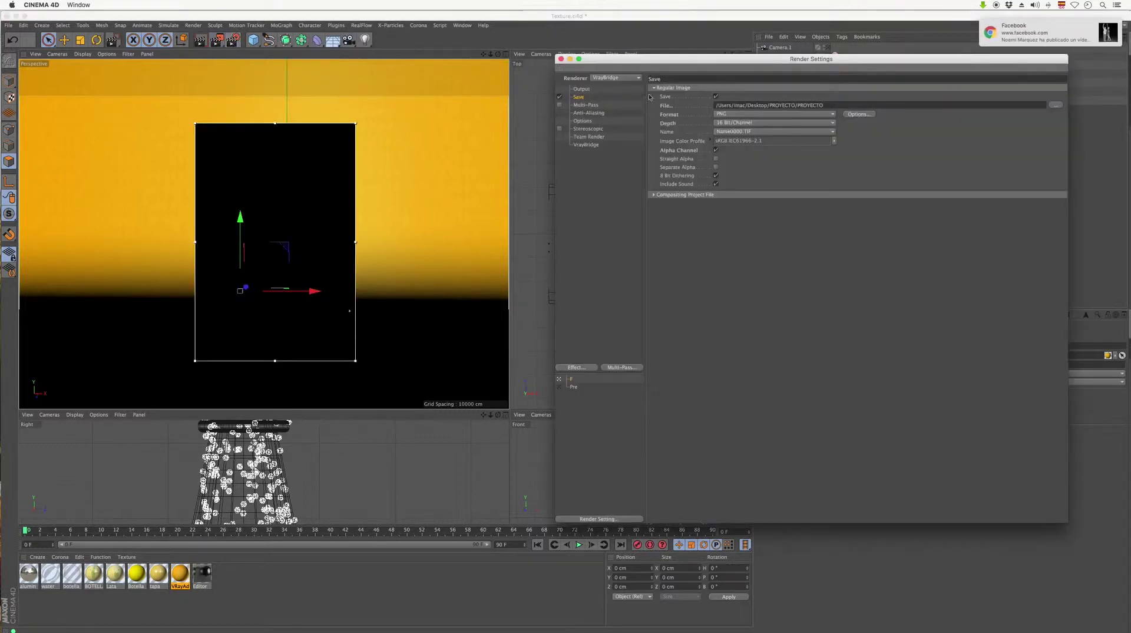
mouse_move(1052, 33)
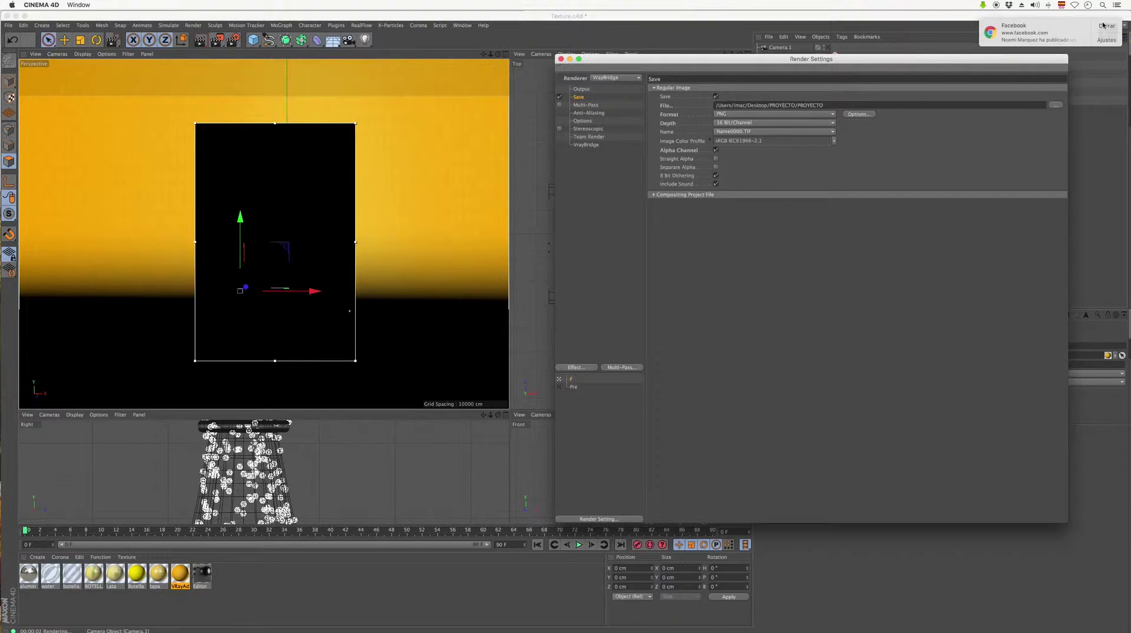
left_click(1104, 25)
left_click(586, 144)
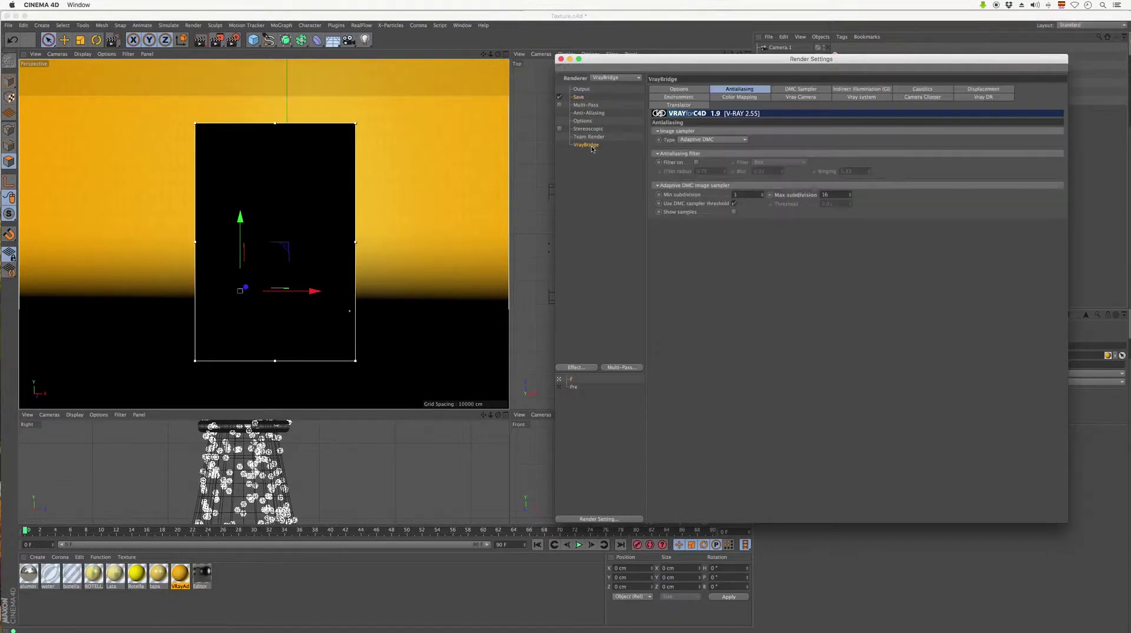
left_click(559, 387)
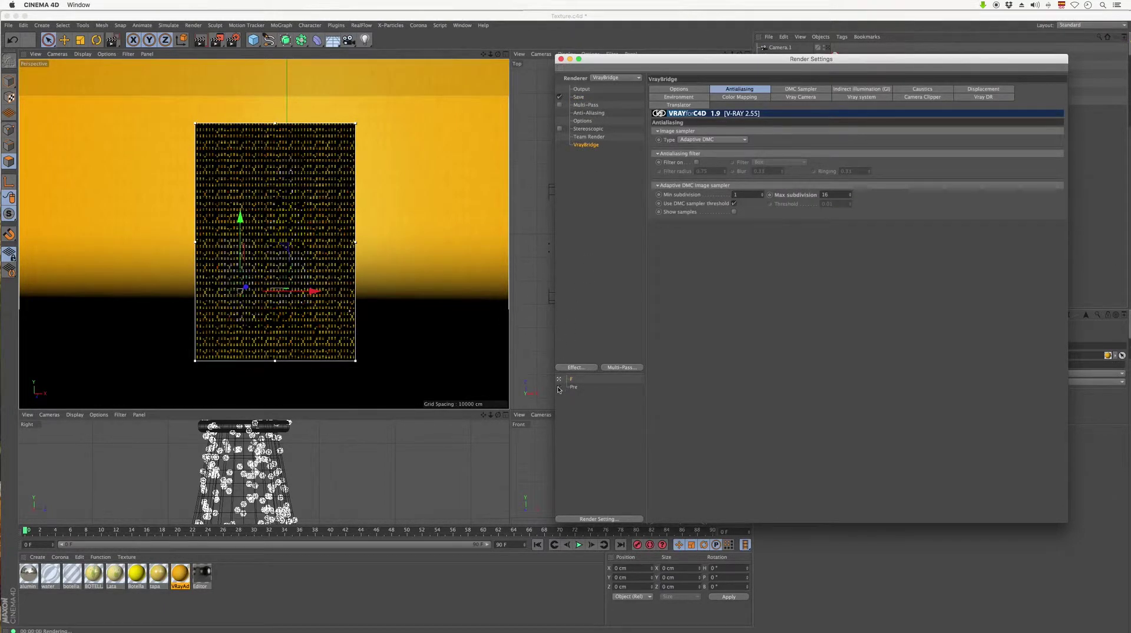
left_click(561, 59)
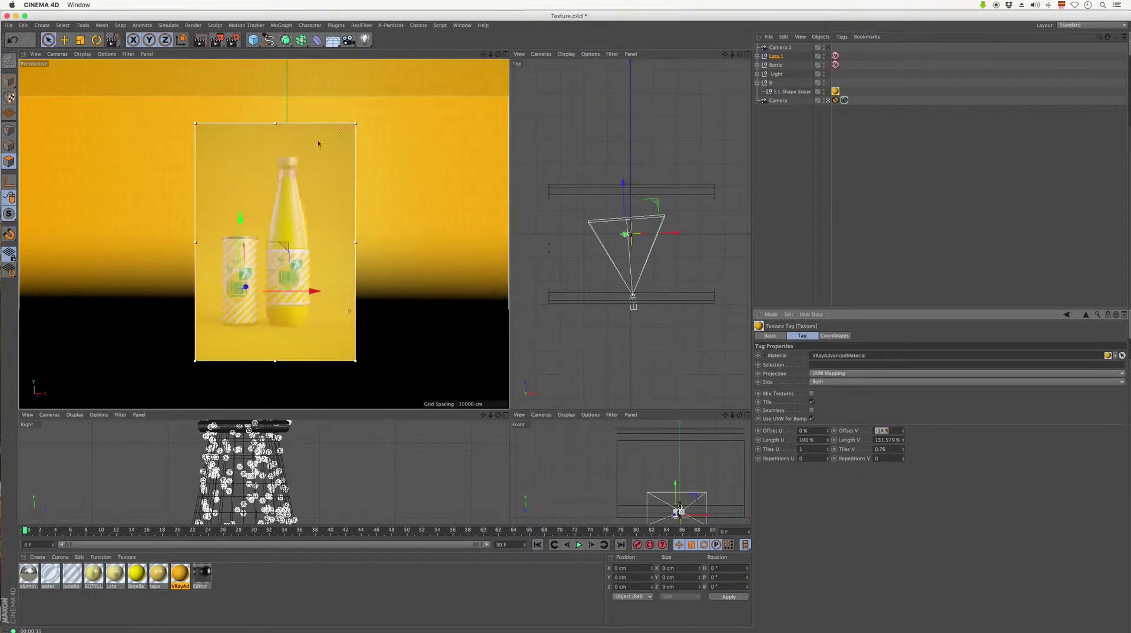
Step: Turn off the render region and raise the V-Ray camera's vignetting effects to about 4.97
left_click_drag(217, 39, 259, 156)
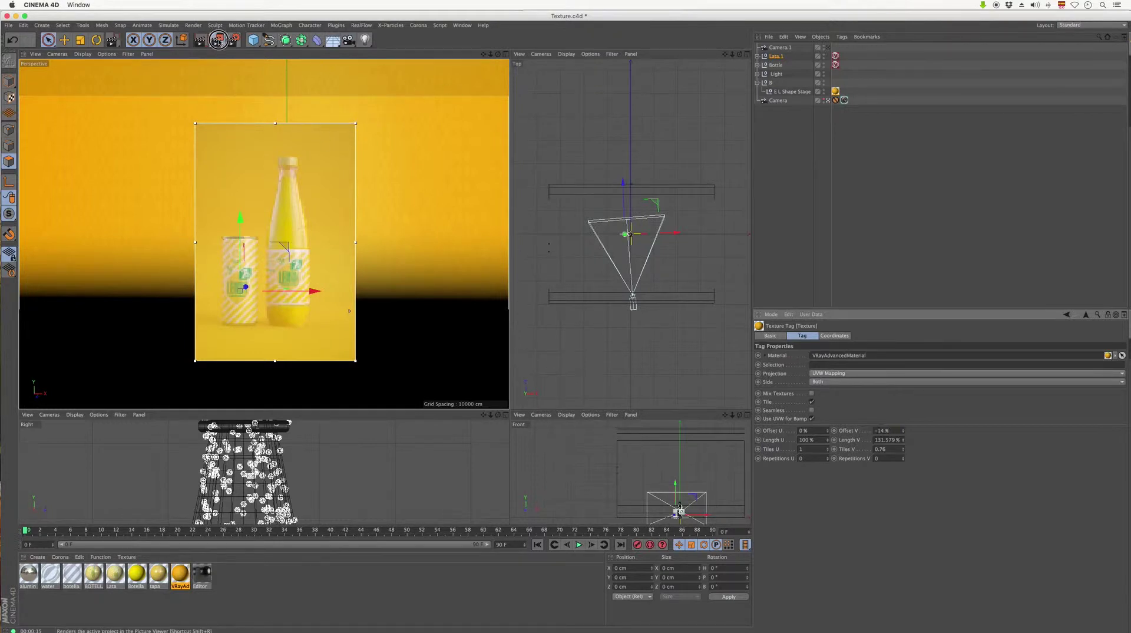
left_click(841, 103)
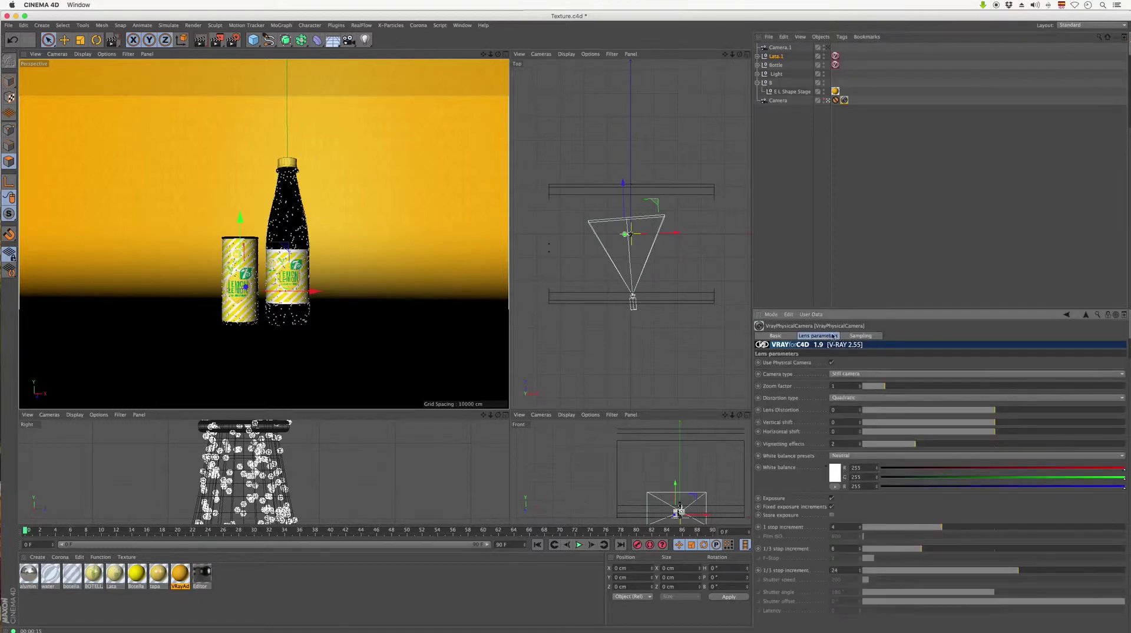
left_click(794, 100)
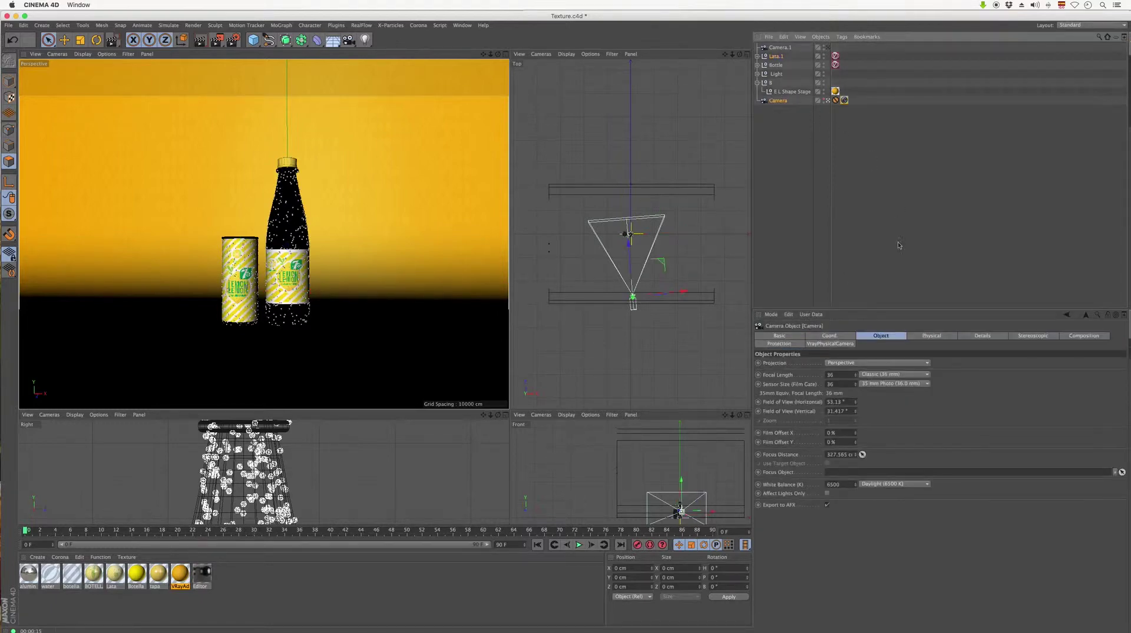
left_click(930, 336)
left_click(844, 100)
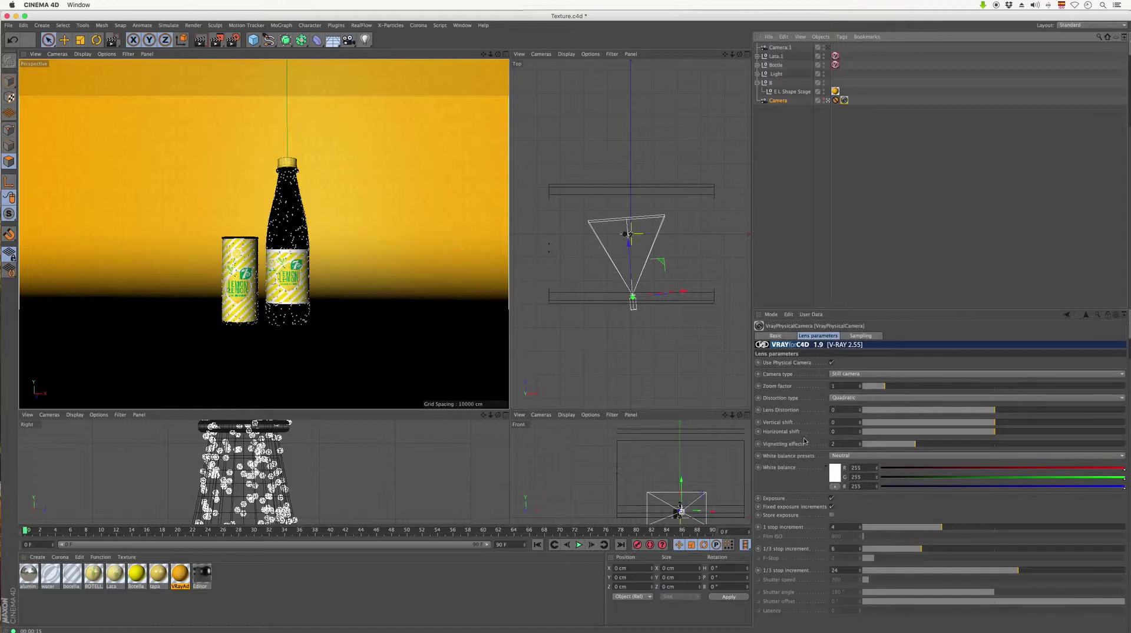
left_click_drag(911, 449, 988, 441)
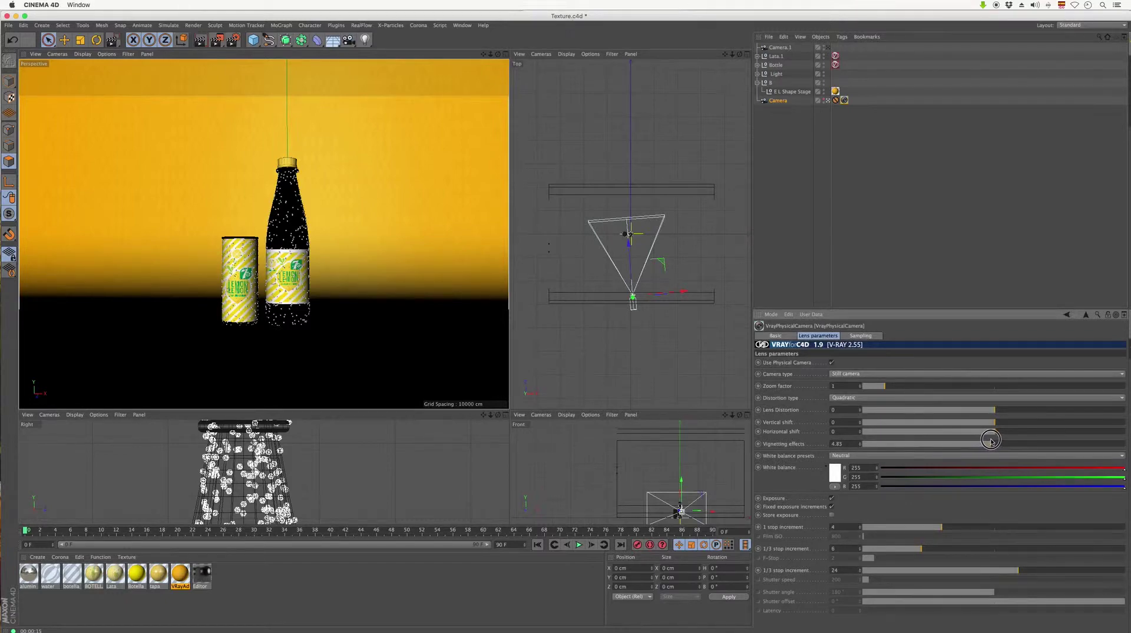
left_click_drag(988, 441, 995, 440)
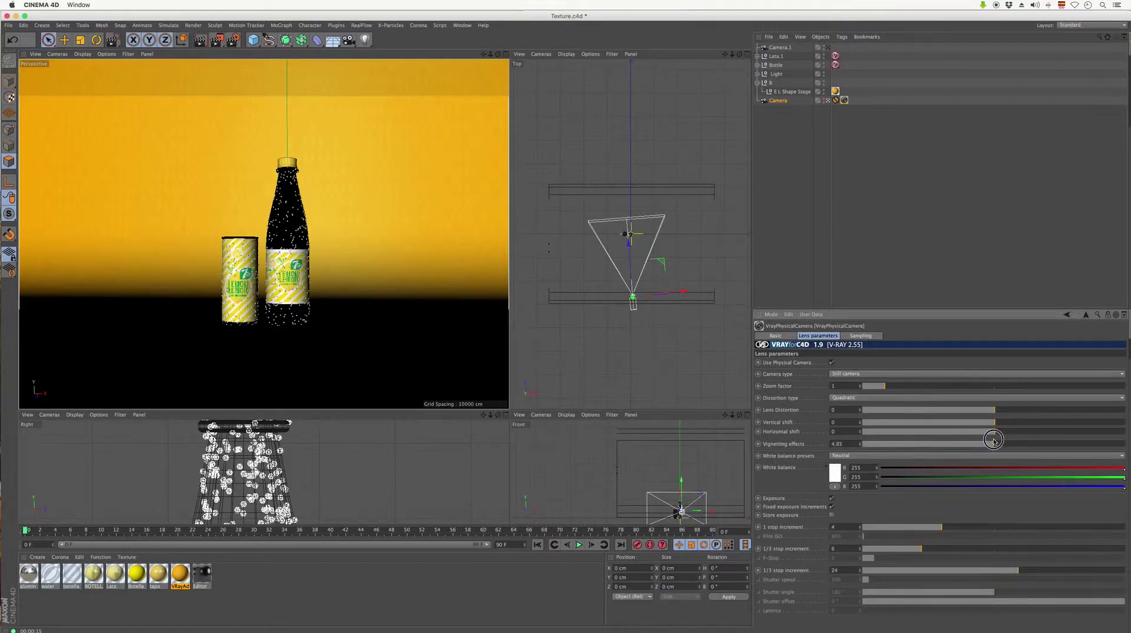
Step: Set the render output width to 600 pixels in Render Settings
left_click(233, 40)
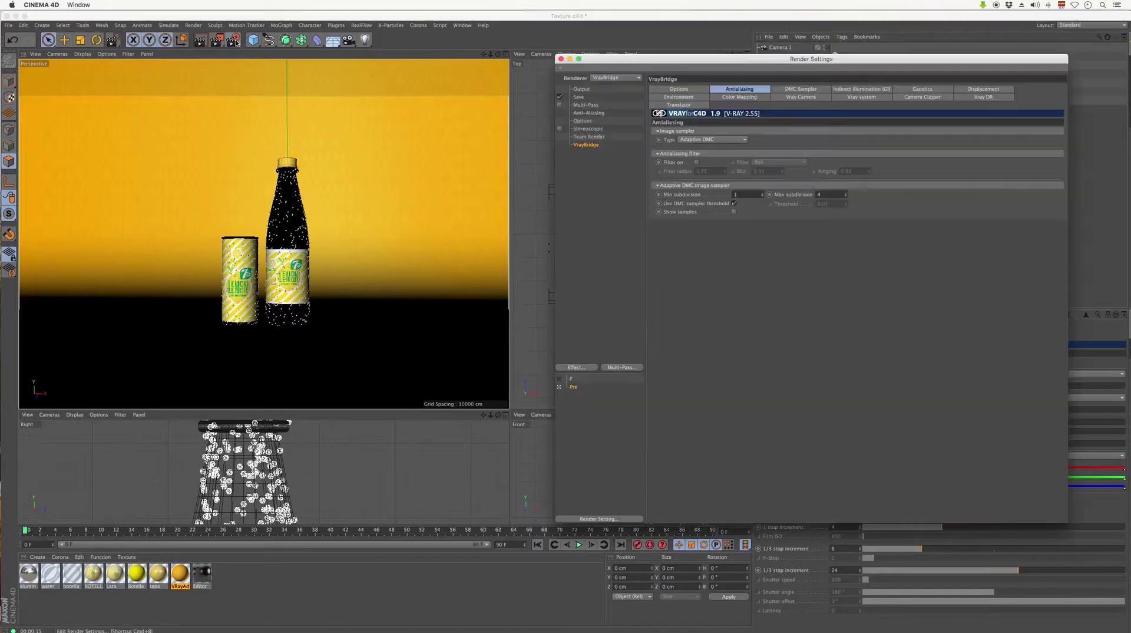
left_click(579, 90)
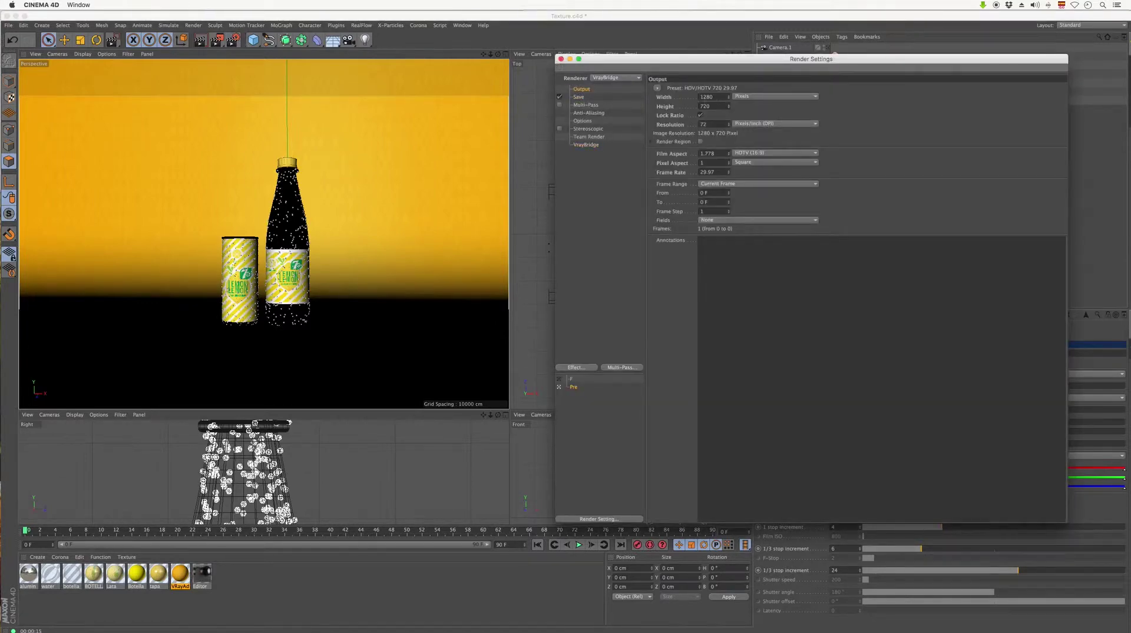
double_click(707, 97)
type("600")
key("Return")
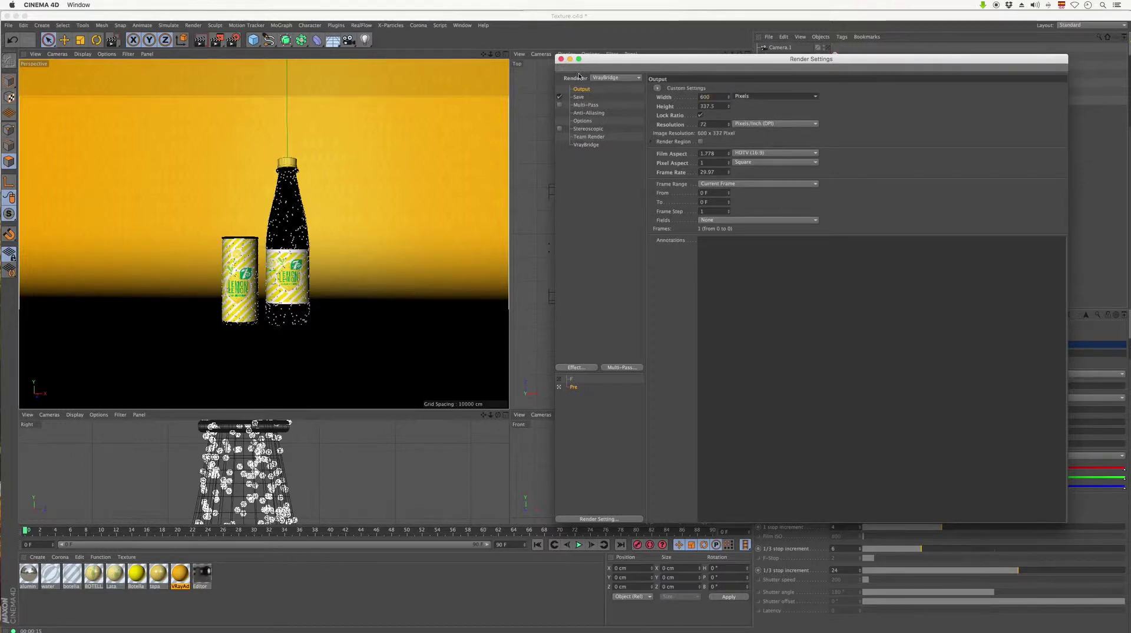
Step: Render to the Picture Viewer, move it aside, and close Render Settings
left_click(216, 40)
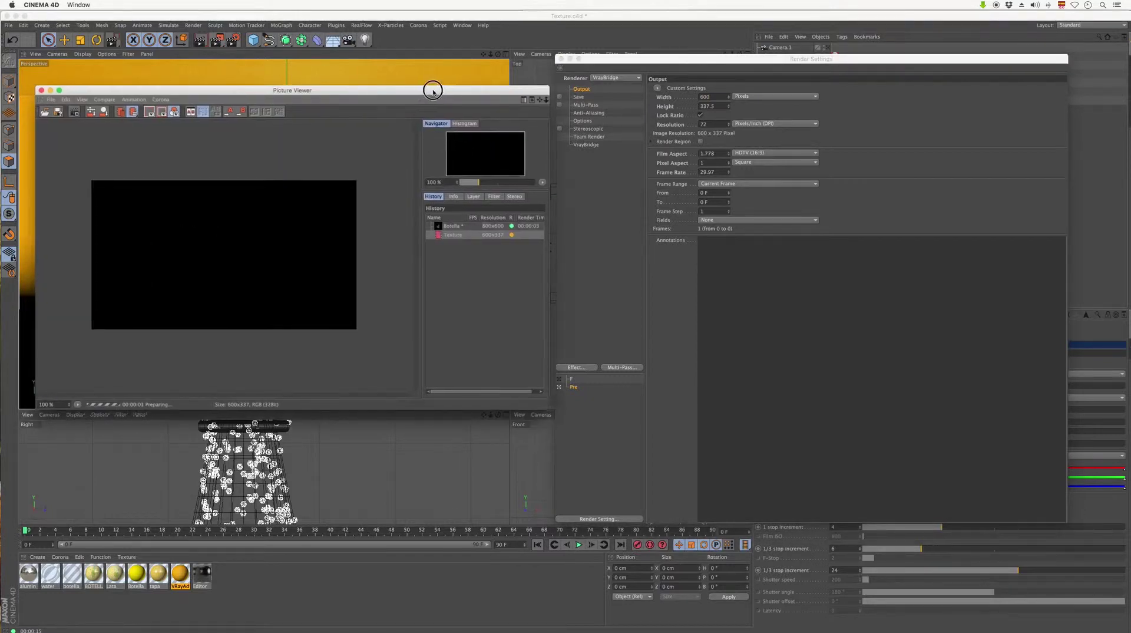
left_click_drag(434, 90, 798, 34)
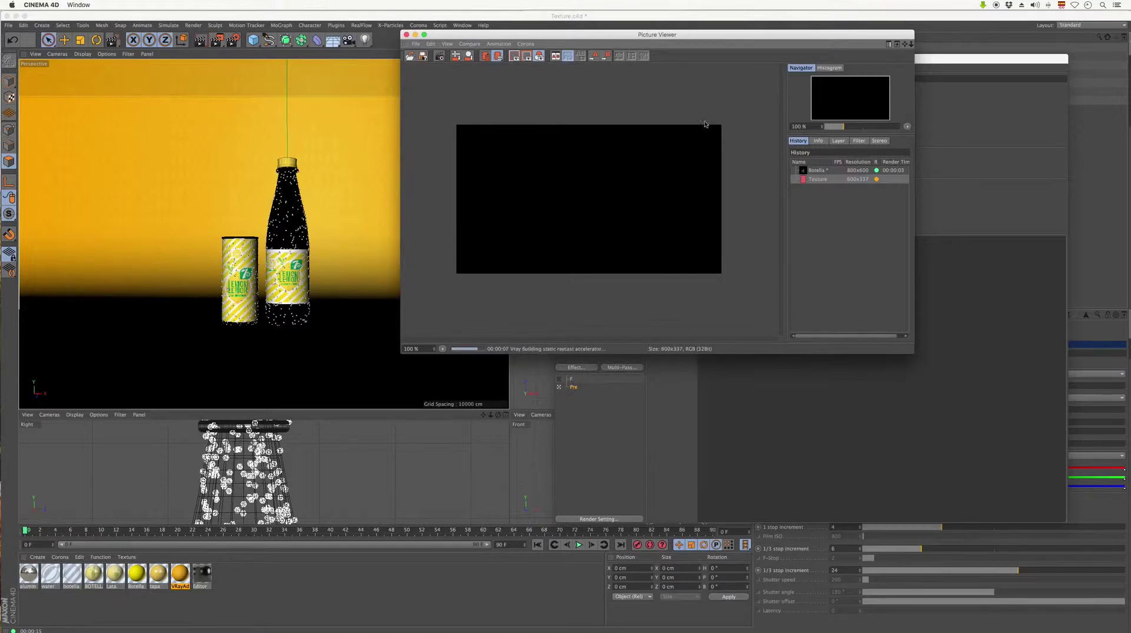
left_click_drag(704, 35, 330, 13)
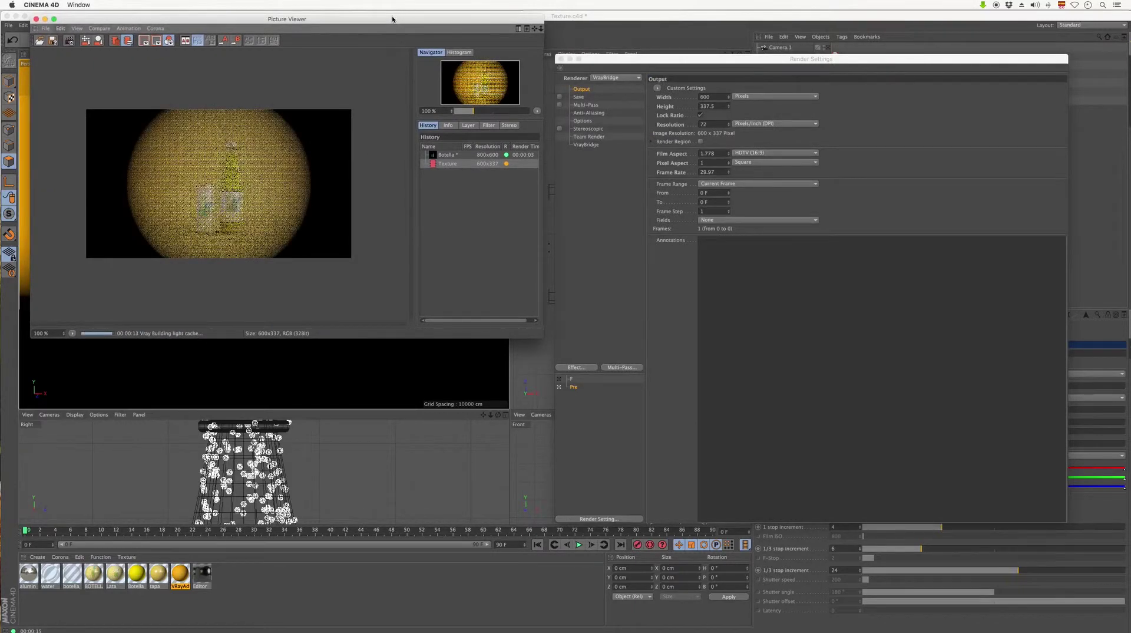
left_click_drag(392, 19, 368, 20)
left_click(560, 59)
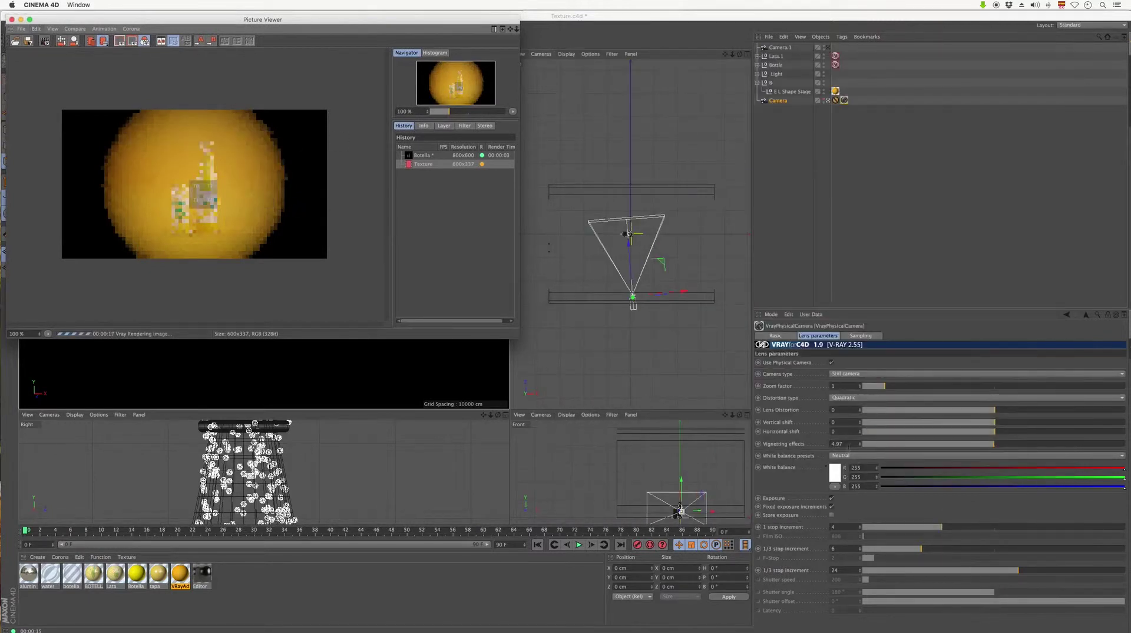
Step: Set the camera's vignetting effects to 2 and render again
double_click(837, 444)
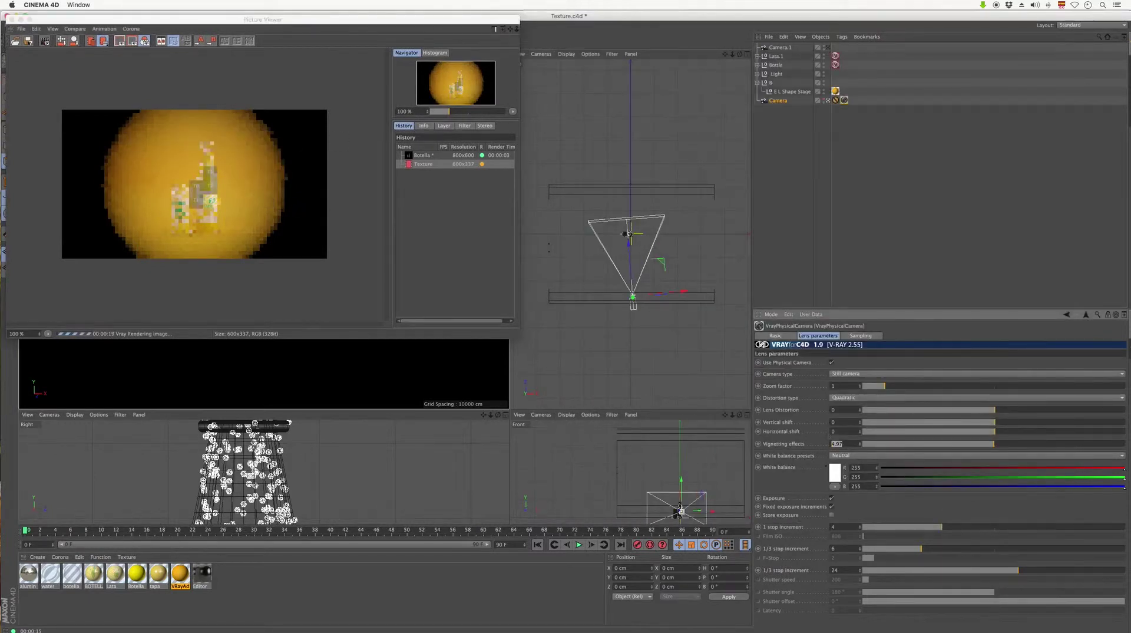
type("2")
key("Return")
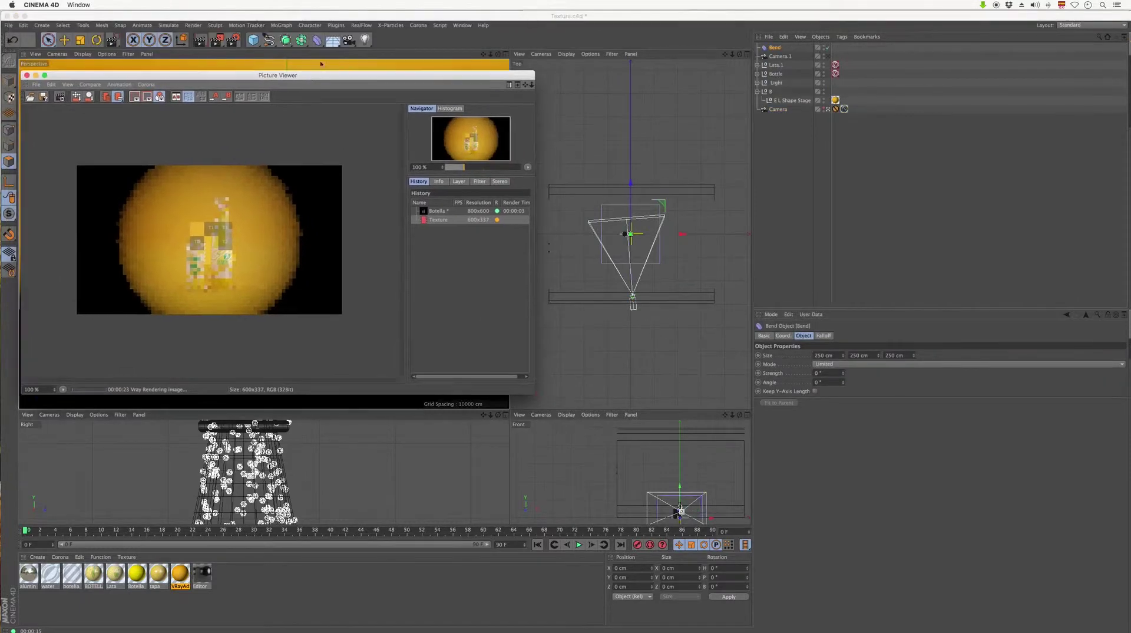
left_click(218, 42)
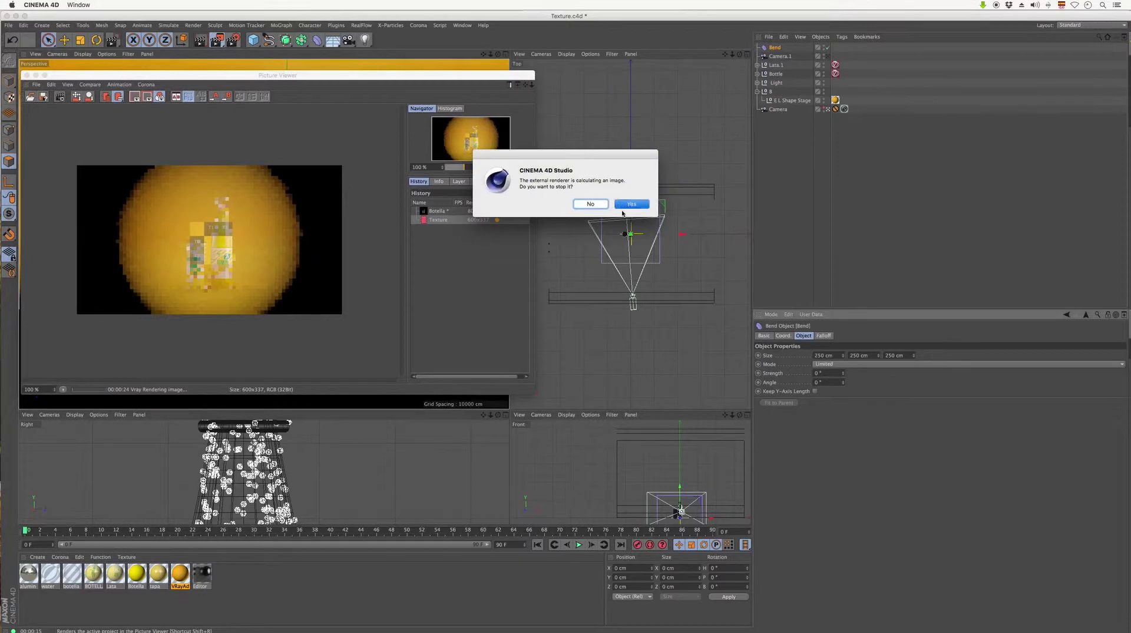
Step: Restart the render and delete the stray Bend object
left_click(610, 201)
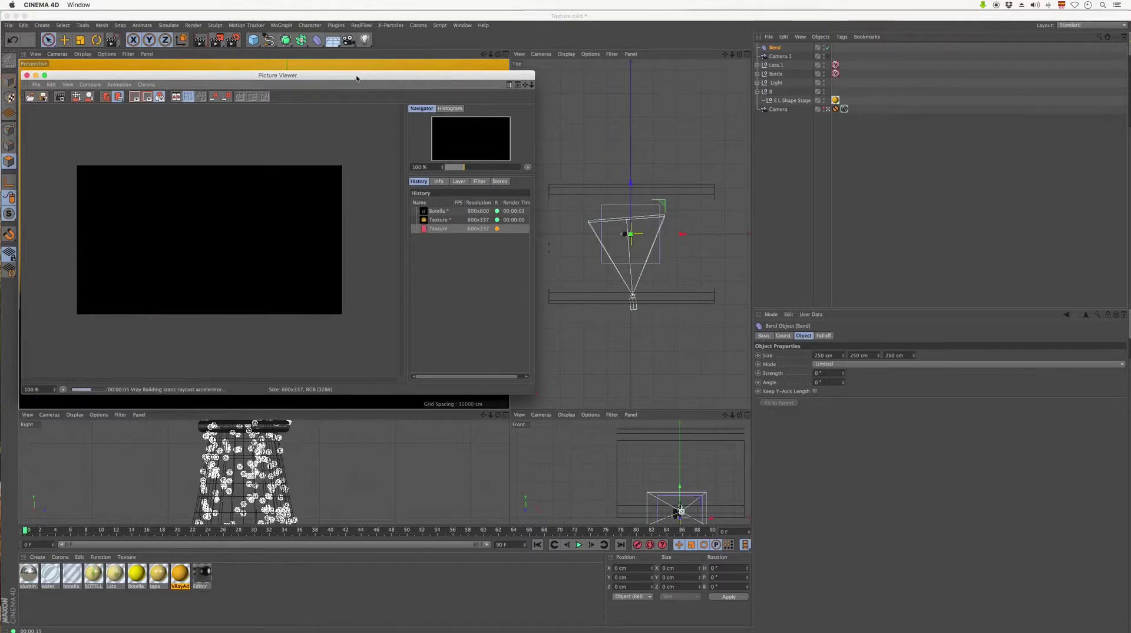
left_click_drag(360, 74, 520, 75)
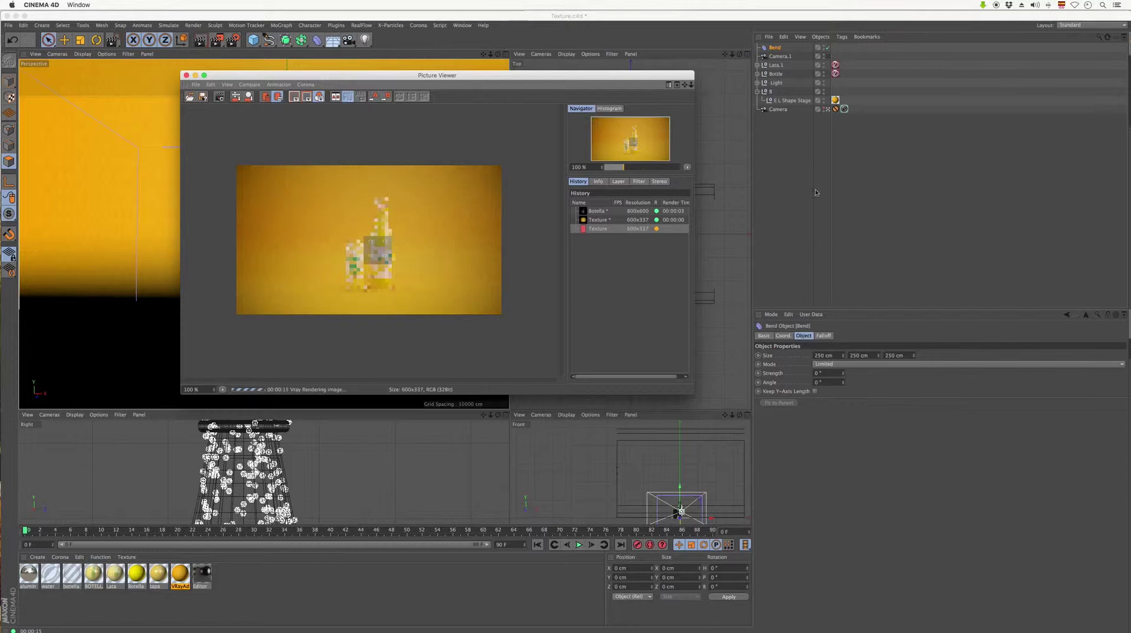
left_click(775, 50)
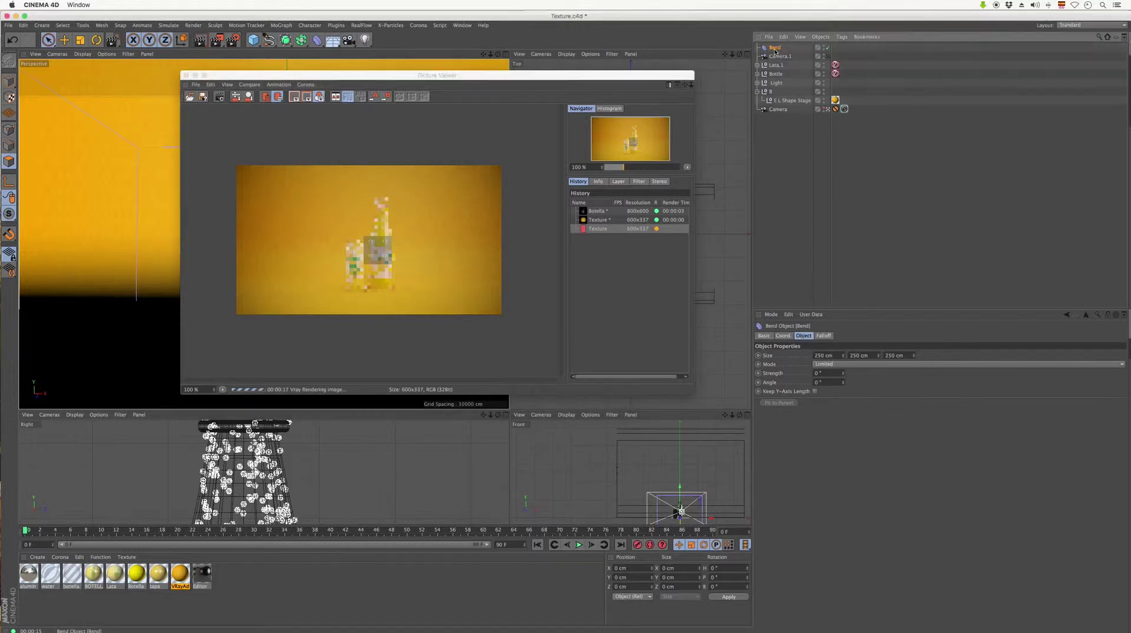
key("Delete")
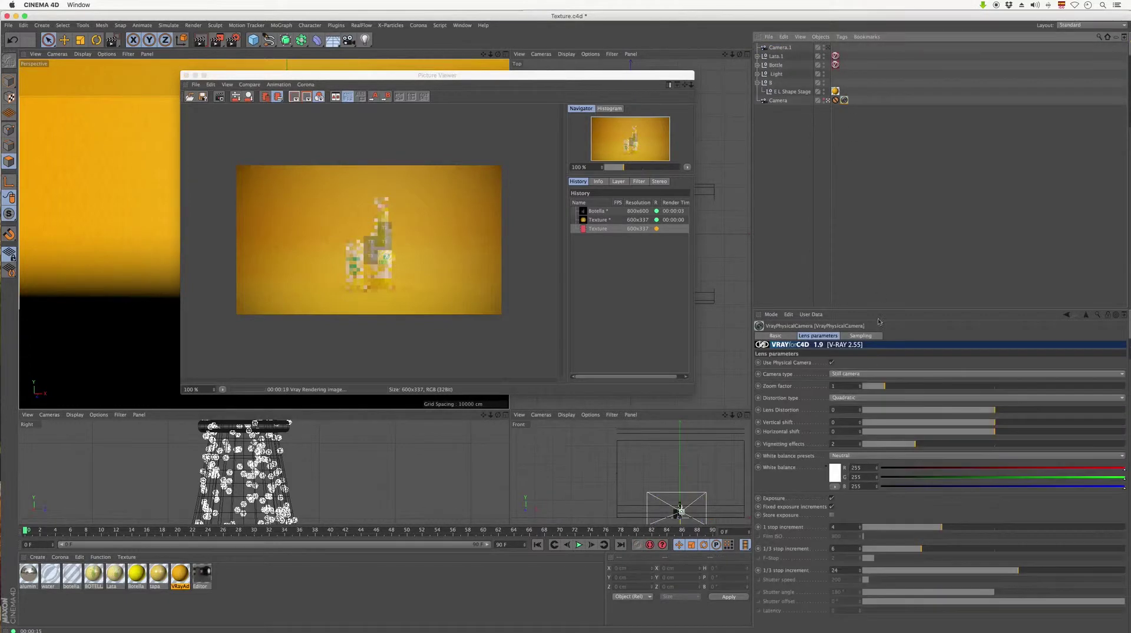
Step: Try vignetting effects 3 and re-render the scene
double_click(836, 444)
type("3")
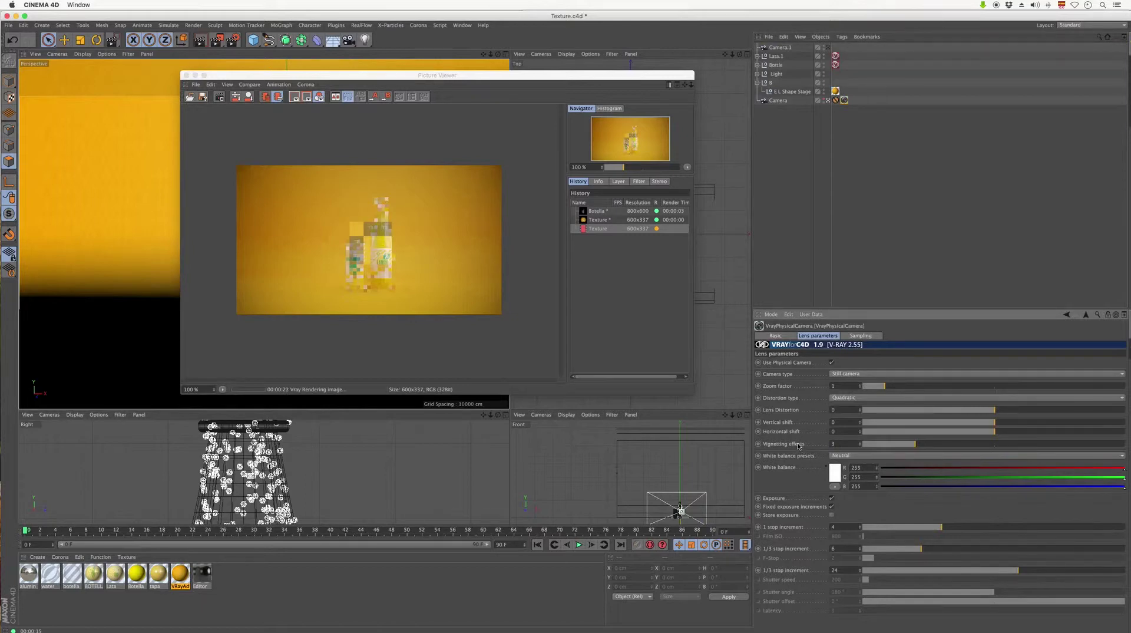
key("Return")
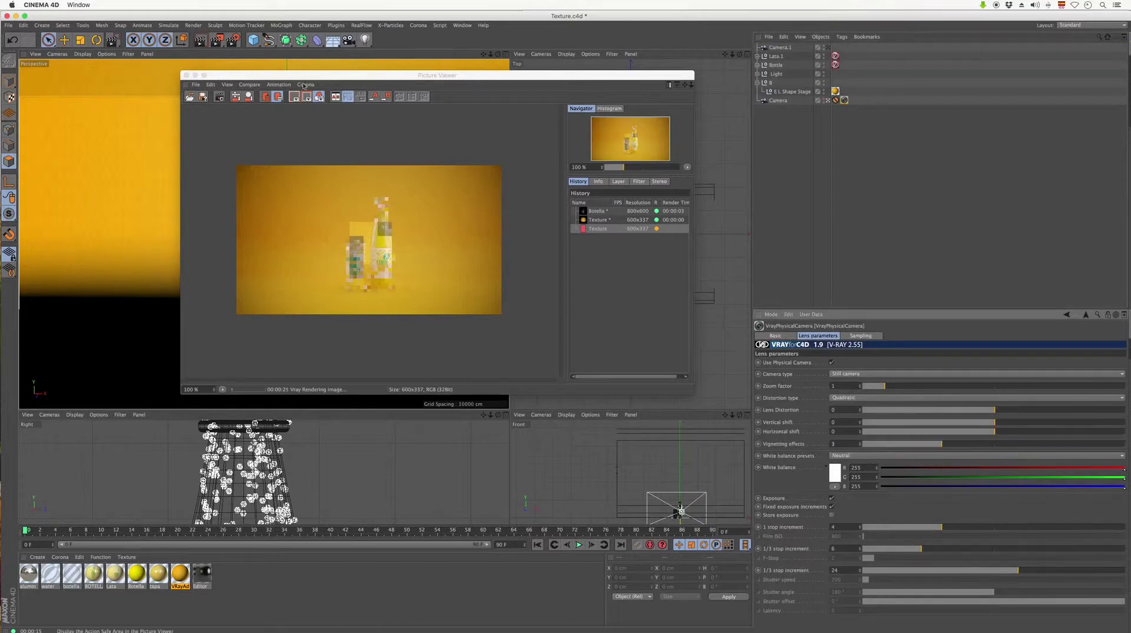
left_click(218, 41)
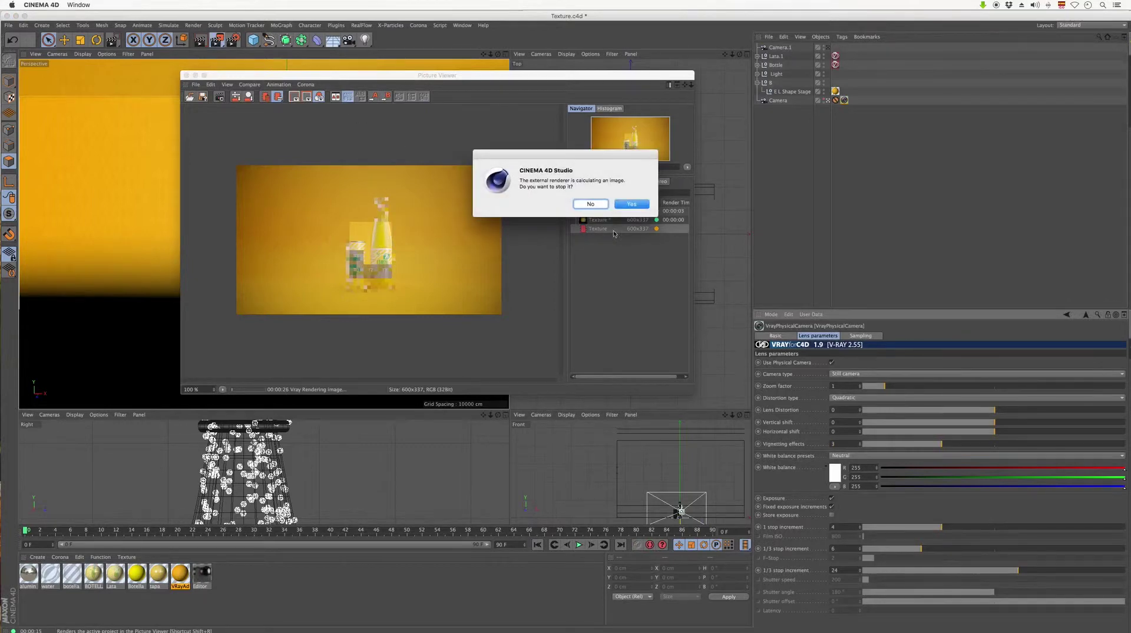
left_click(606, 210)
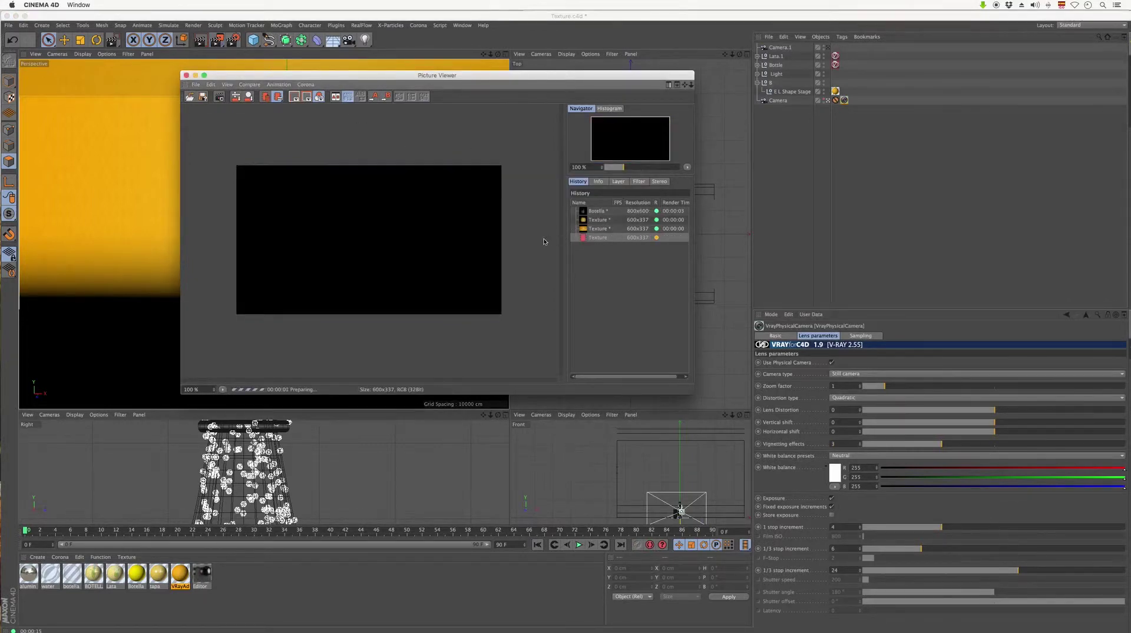
Step: Return vignetting effects to 2, close the Picture Viewer and stop the render
mouse_move(434, 73)
left_mouse_down()
mouse_move(830, 32)
mouse_move(870, 13)
left_mouse_up()
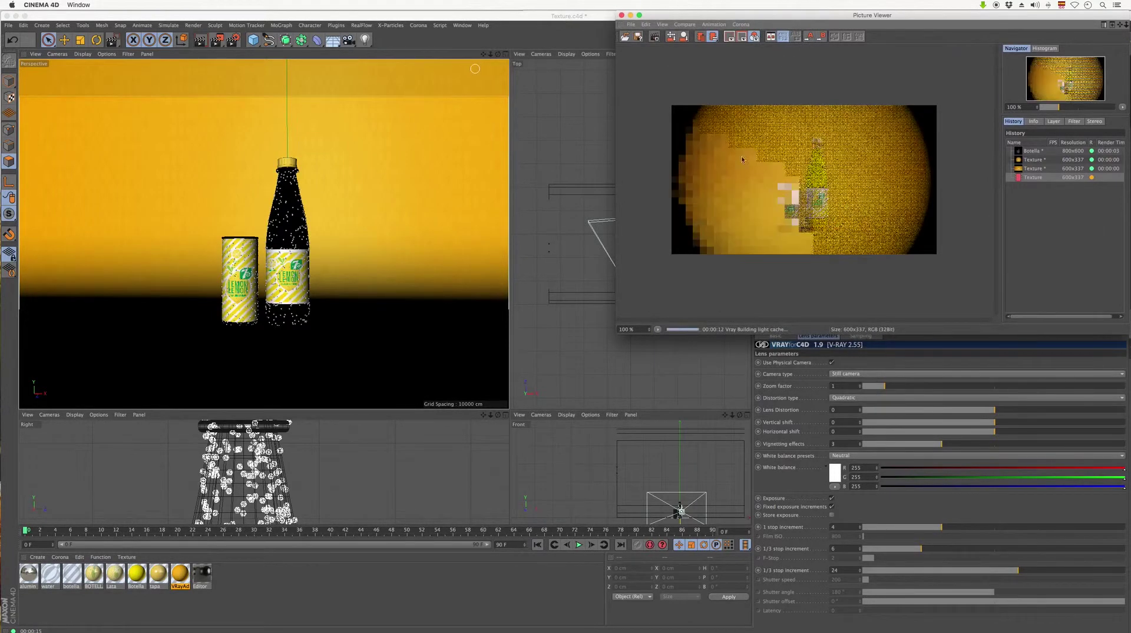
left_click(828, 441)
type("2")
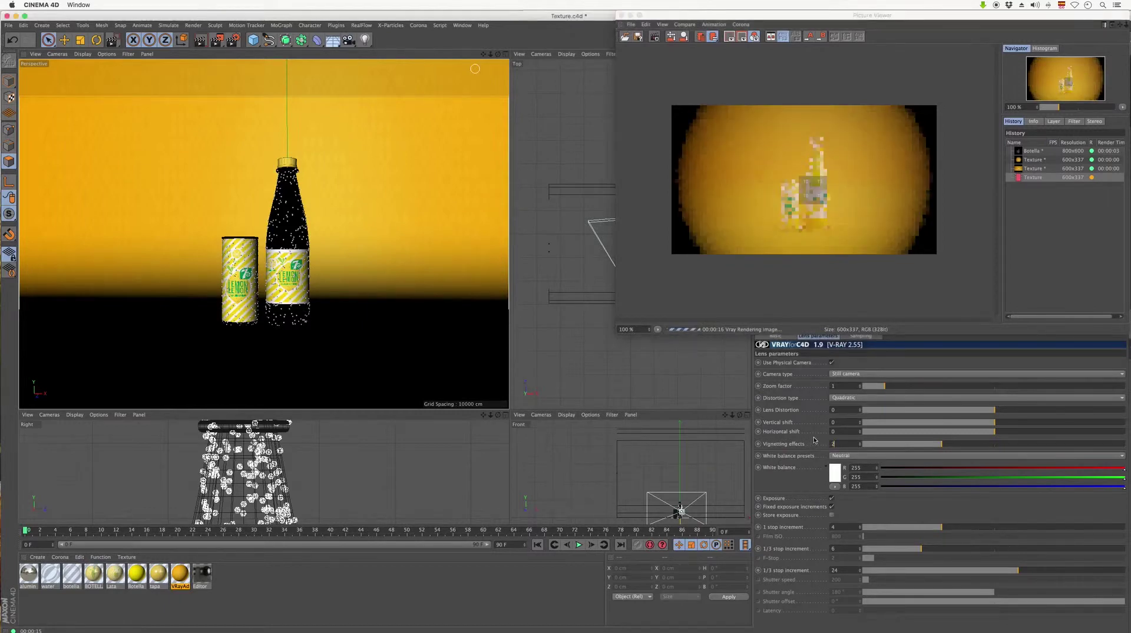
key("Return")
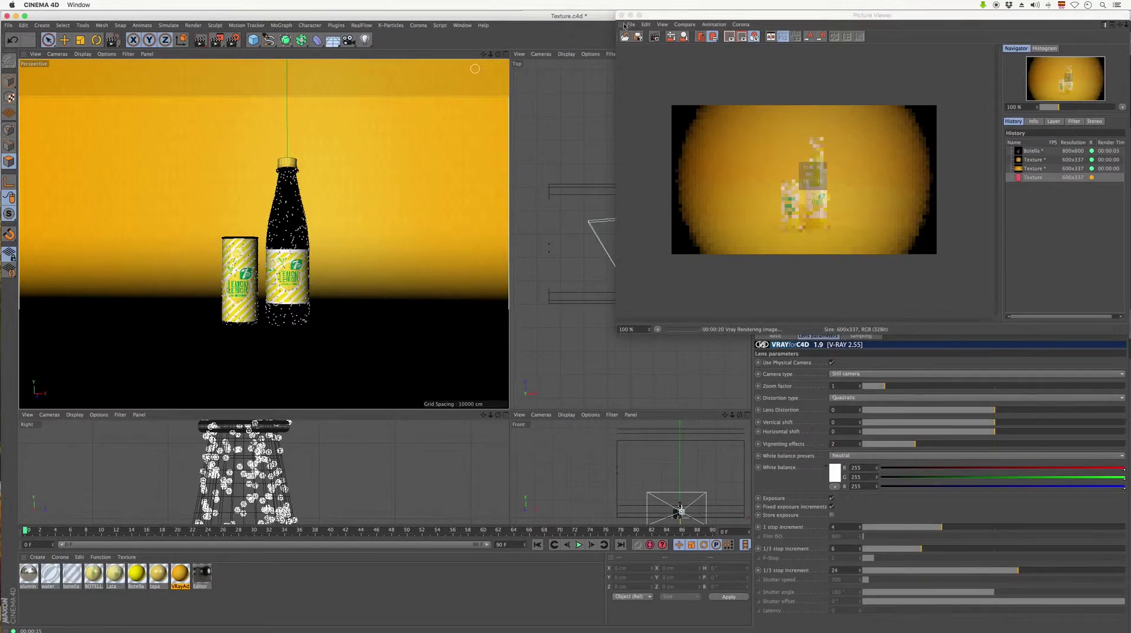
left_click(621, 15)
left_click(635, 205)
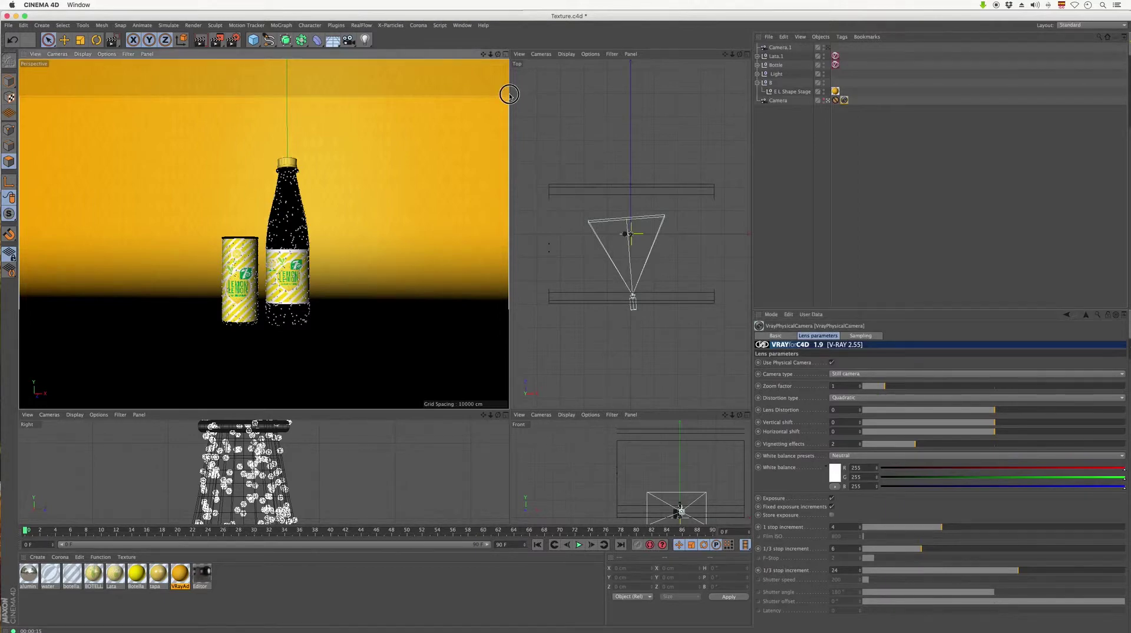
Step: Select the Bottle's VrayCompositing tag, then maximise the Perspective view and zoom in on the can and bottle
left_click_drag(510, 96, 404, 105)
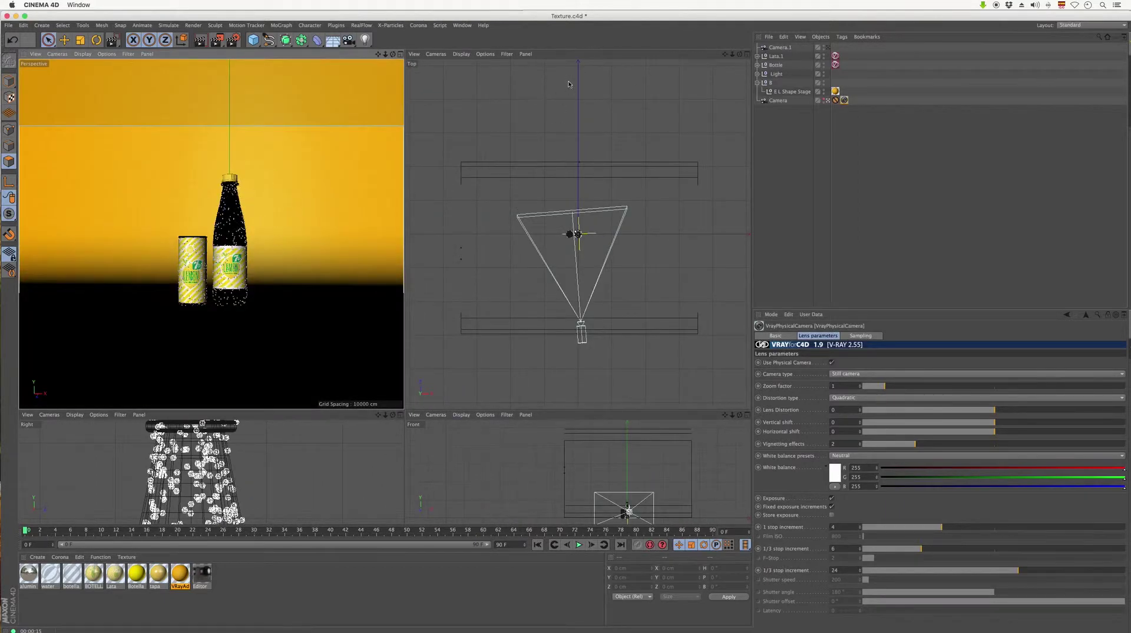
left_click(835, 64)
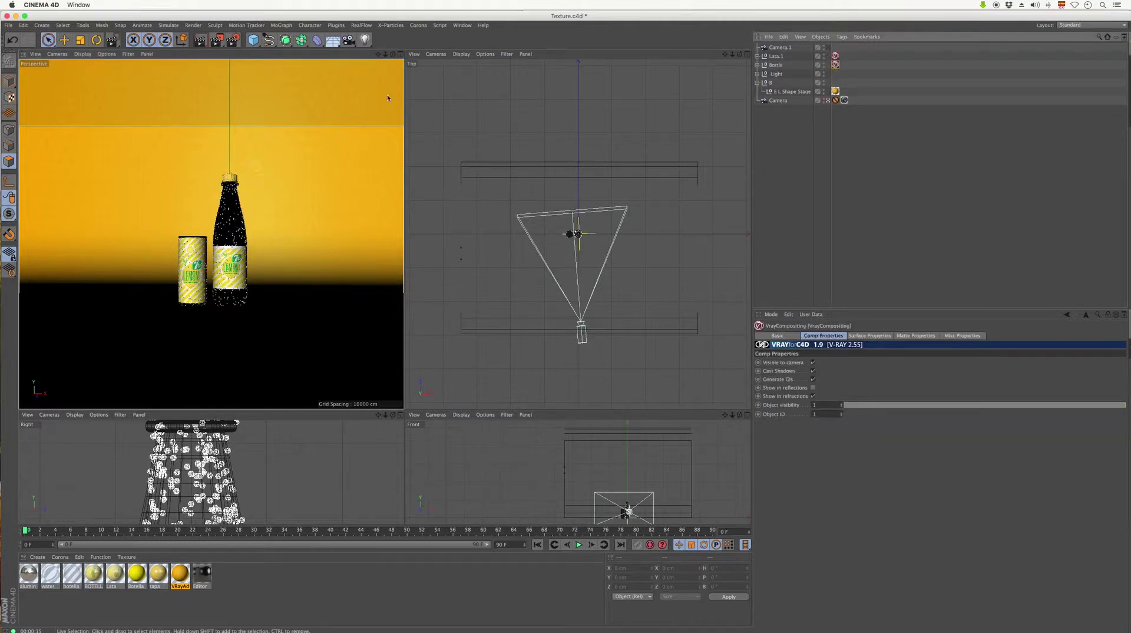
left_click(400, 53)
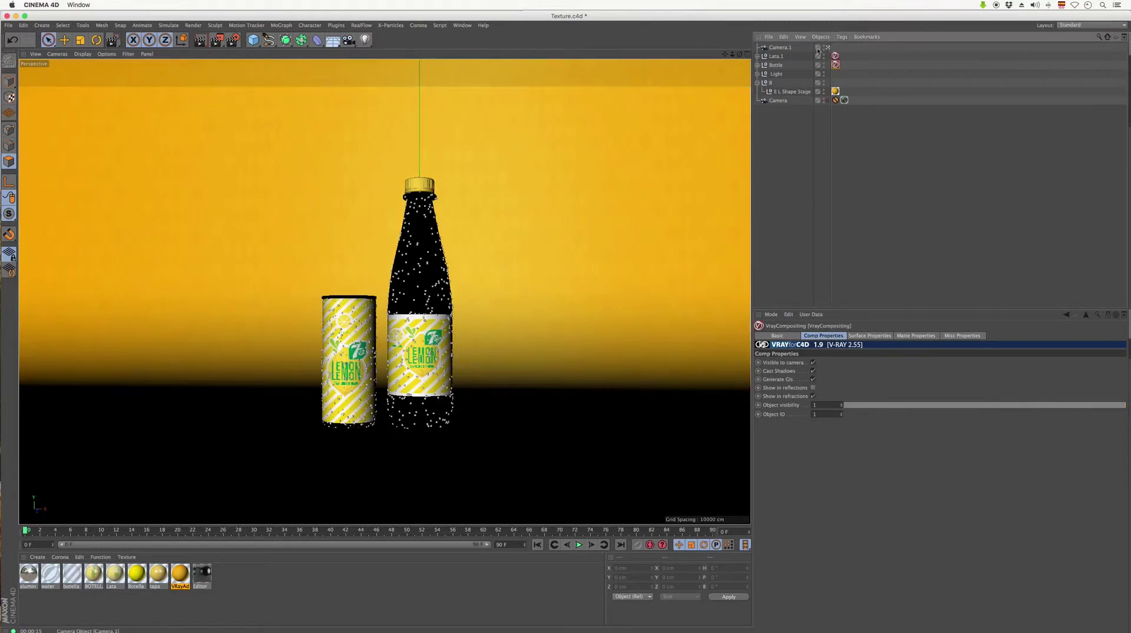
scroll(425, 189, "up", 5)
scroll(426, 188, "up", 5)
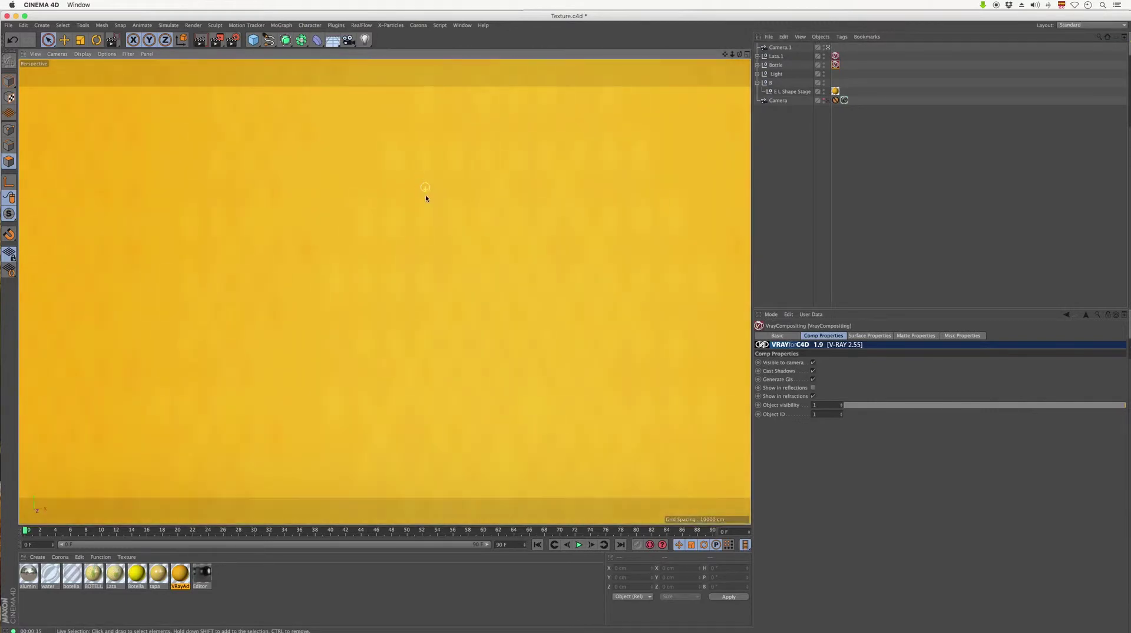
scroll(426, 198, "down", 5)
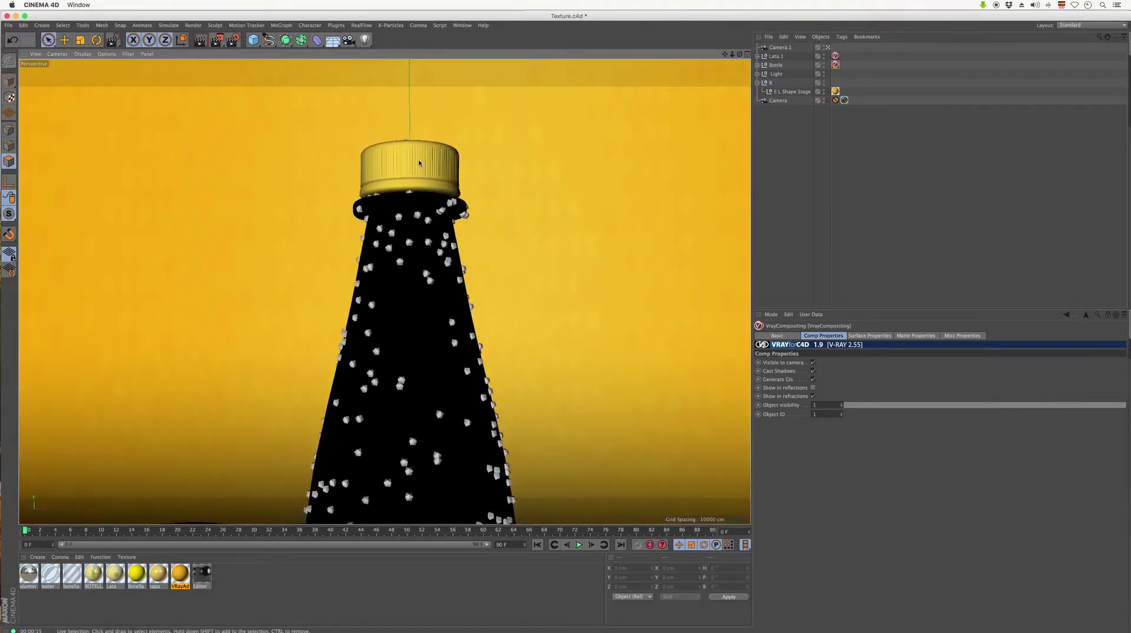
scroll(423, 173, "down", 5)
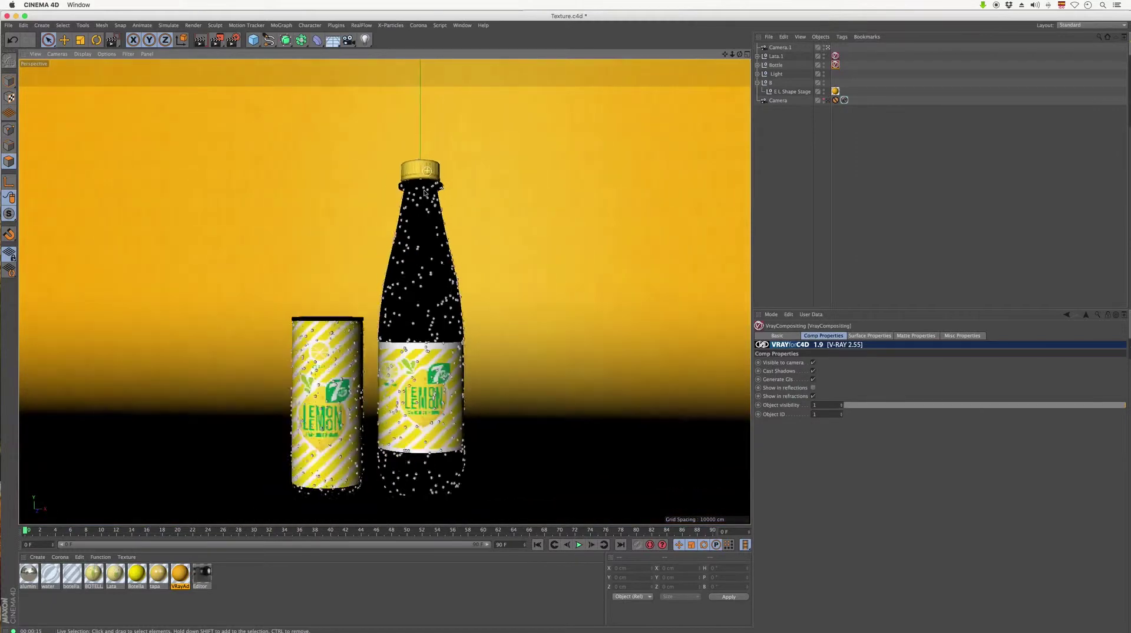
scroll(345, 359, "up", 3)
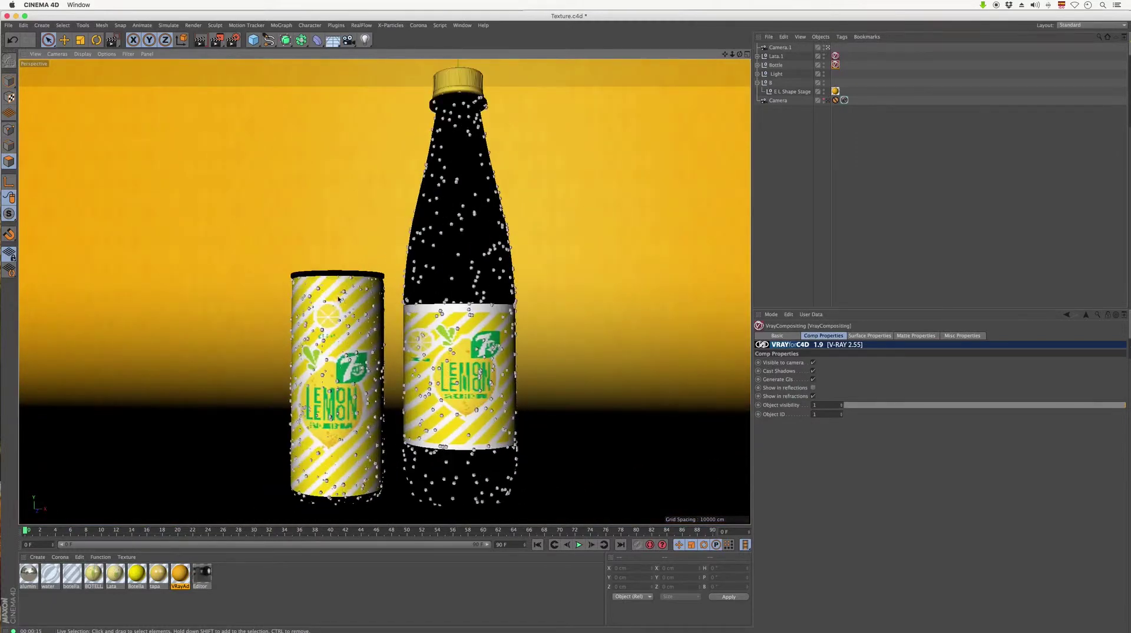
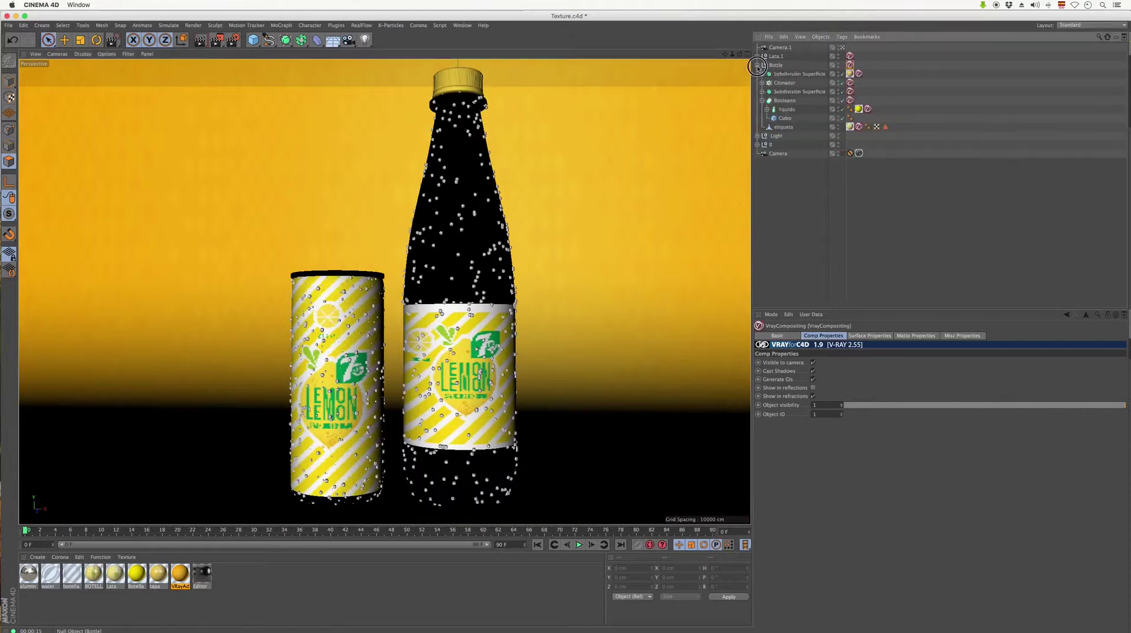
Step: Inspect the VrayCompositing Object IDs on the etiqueta label and Booleano objects
left_click(798, 126)
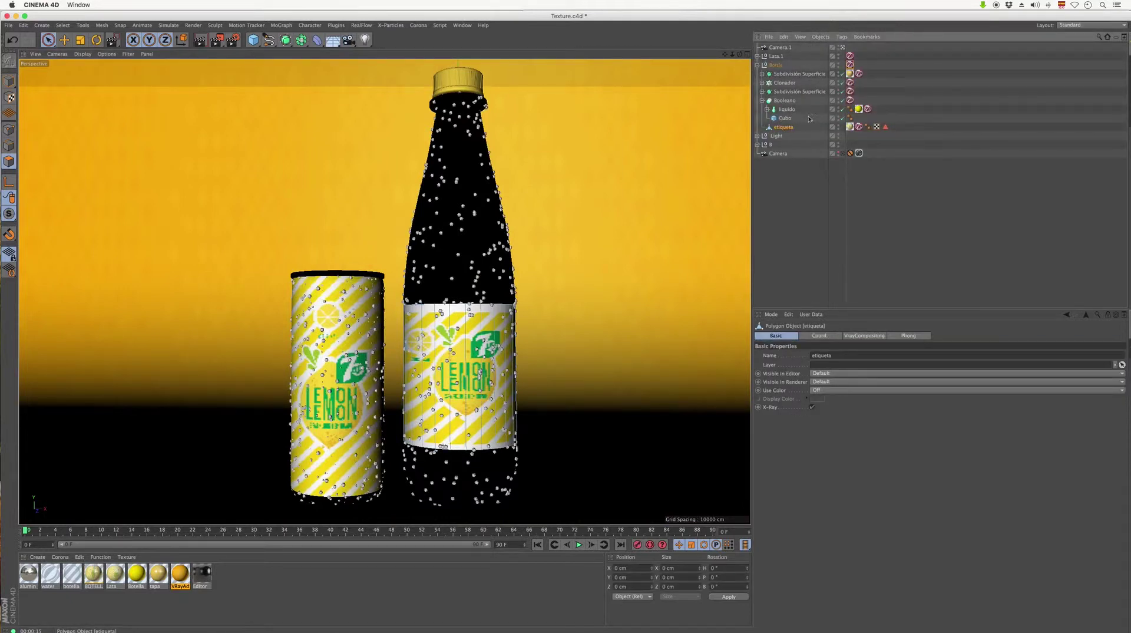
left_click(859, 127)
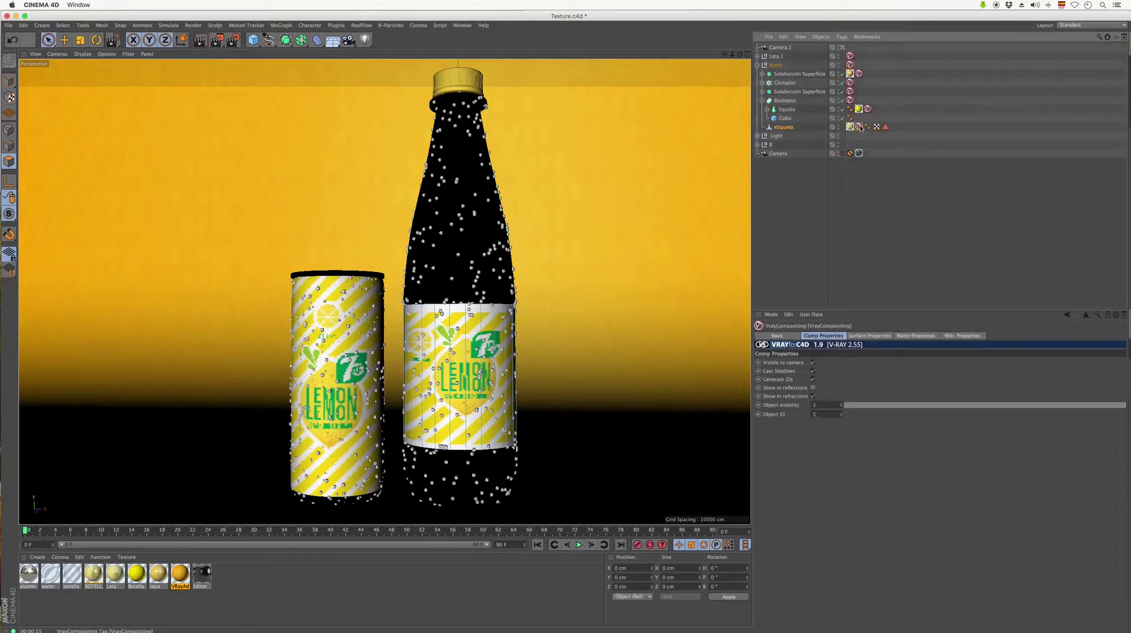
left_click(850, 91)
left_click(859, 126)
left_click(859, 109)
left_click(850, 100)
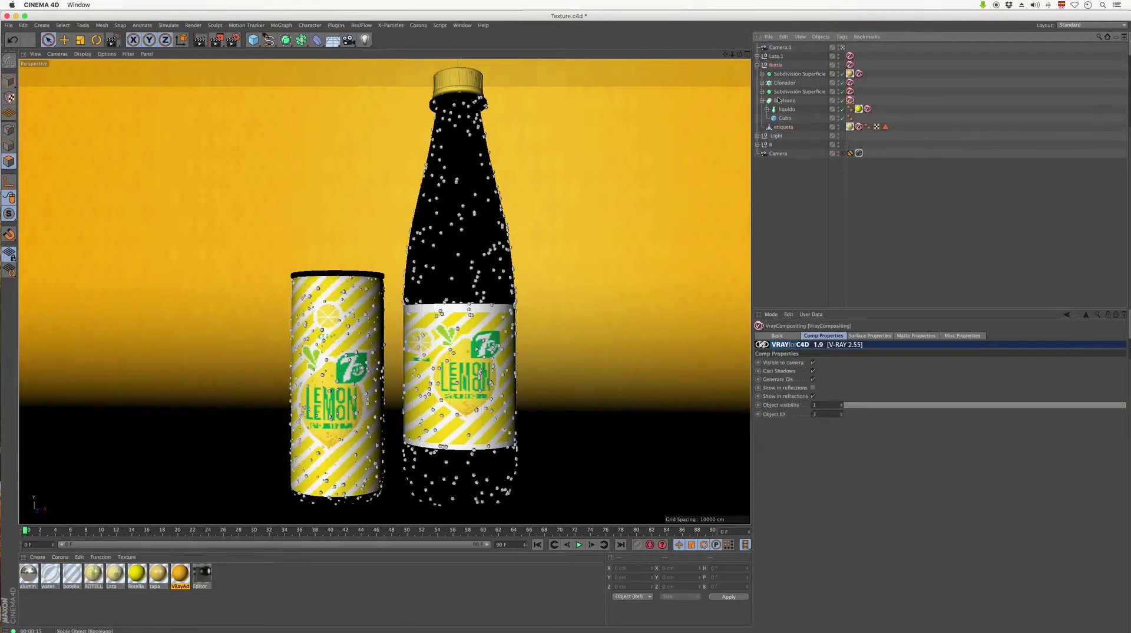
left_click(761, 100)
Step: Collapse the Bottle hierarchy, view through Camera.1, and browse Plugins to VrayBridge
left_click(760, 65)
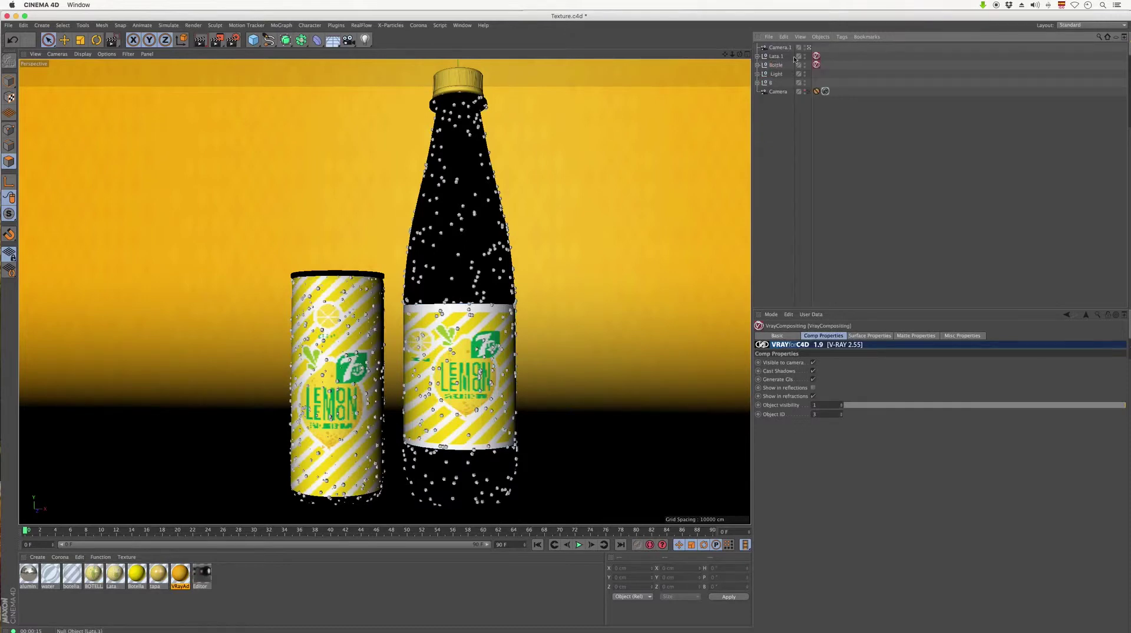
left_click(810, 91)
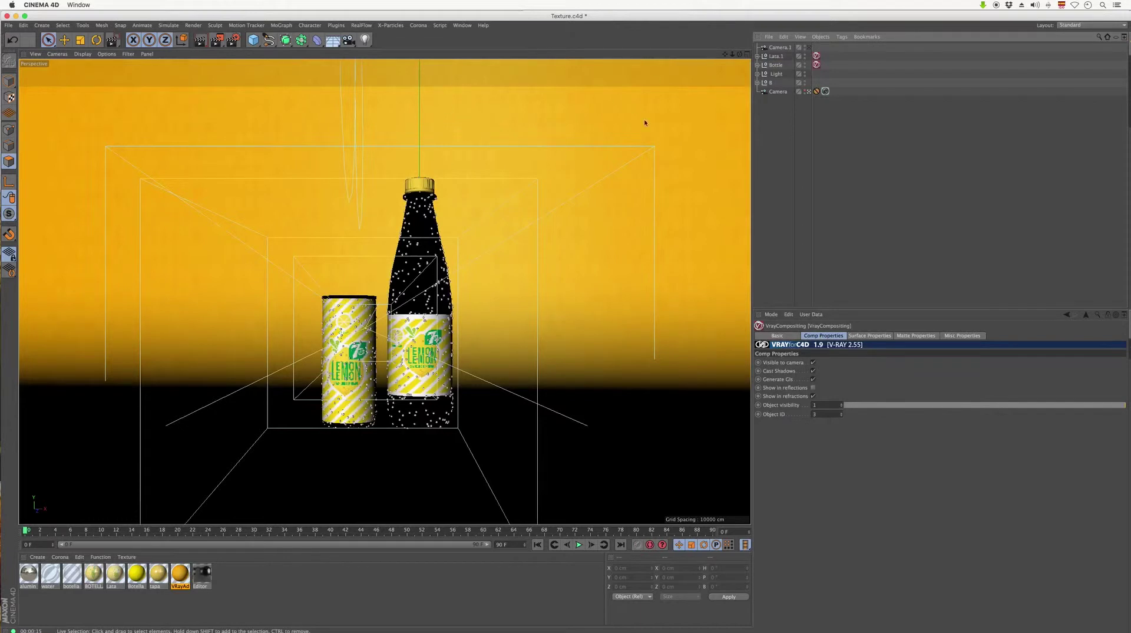
left_click(805, 47)
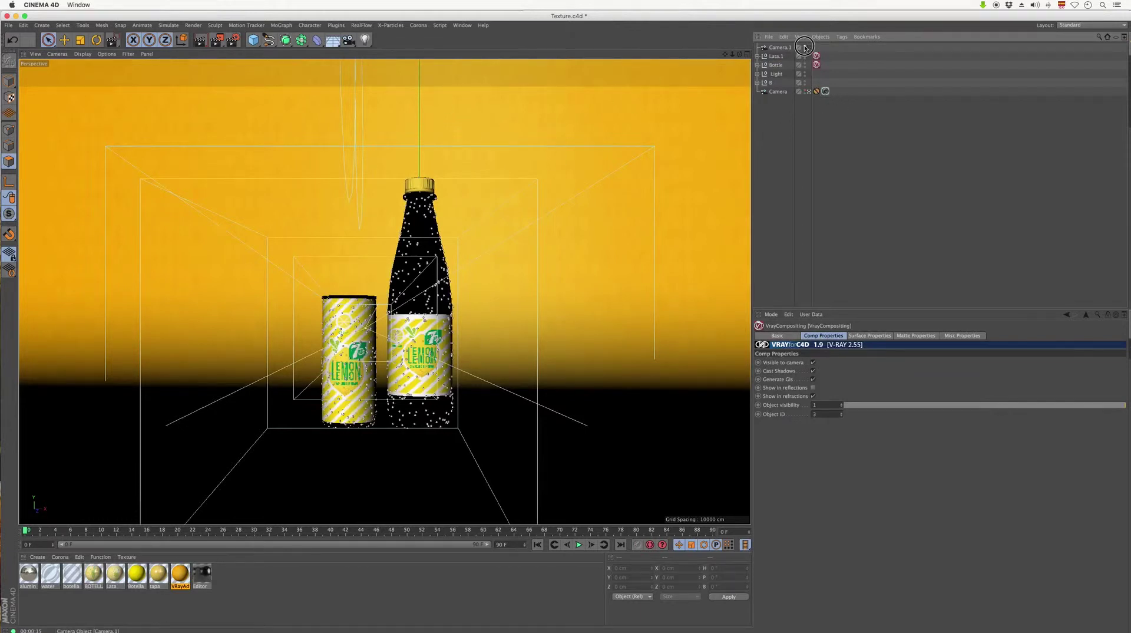
left_click(336, 25)
left_click(373, 79)
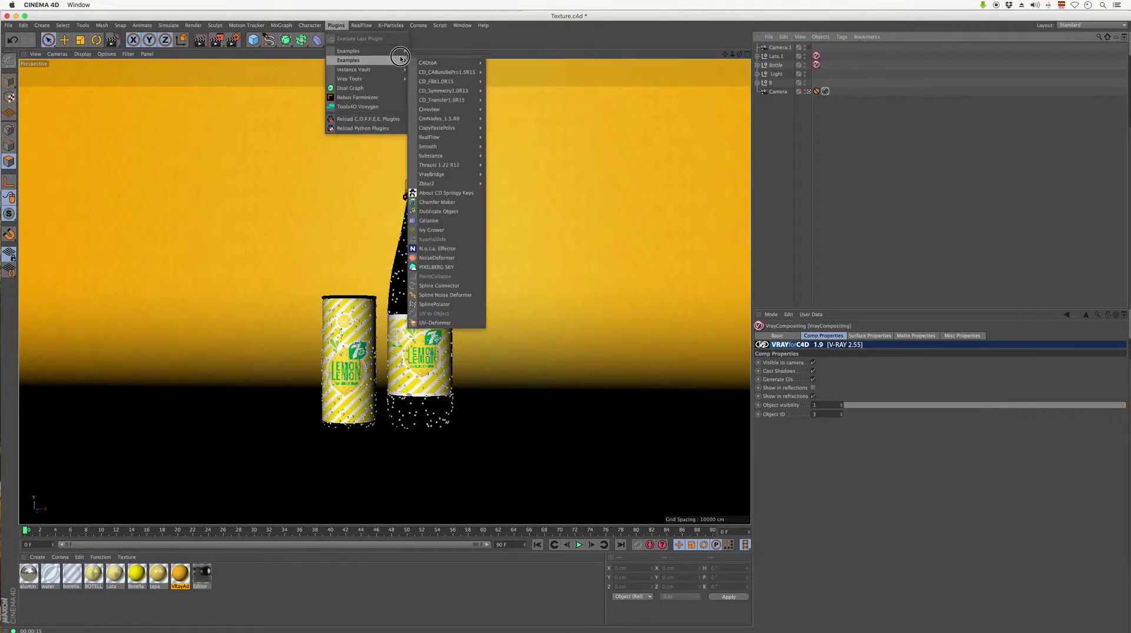
mouse_move(366, 59)
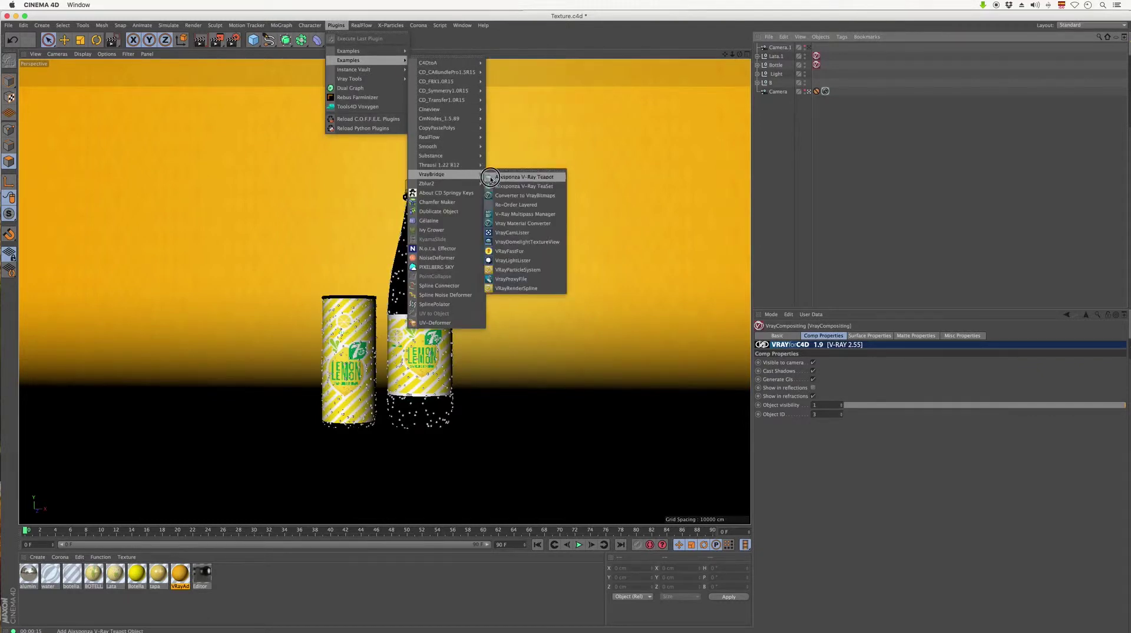
mouse_move(433, 174)
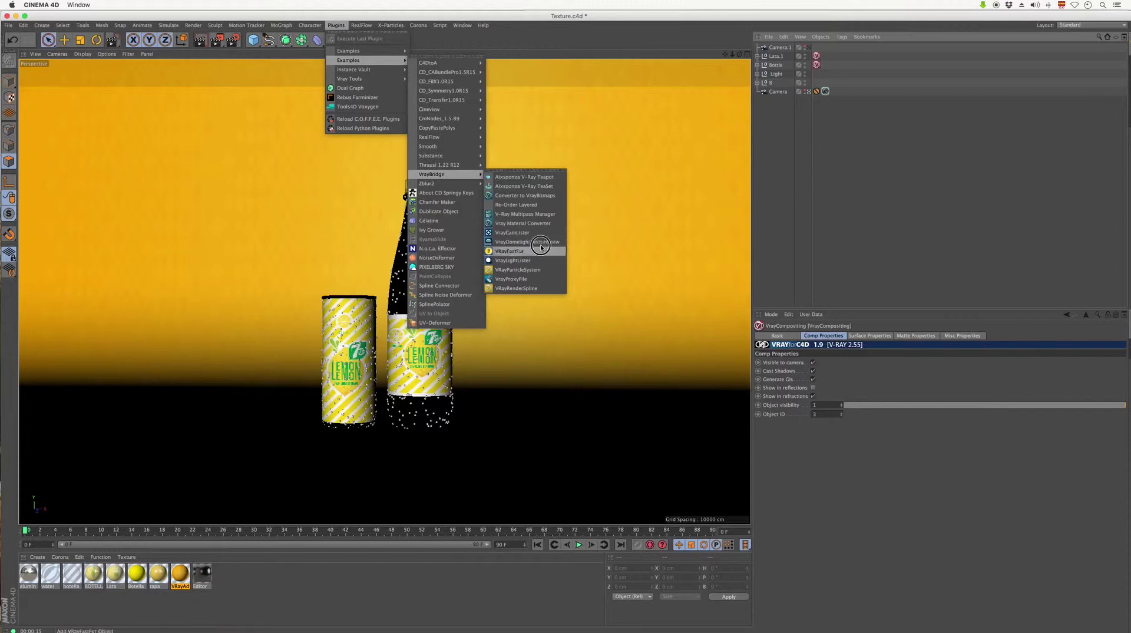
Step: Open the V-Ray Multipass Manager, enlarge it, and delete a Material Select pass
left_click(538, 215)
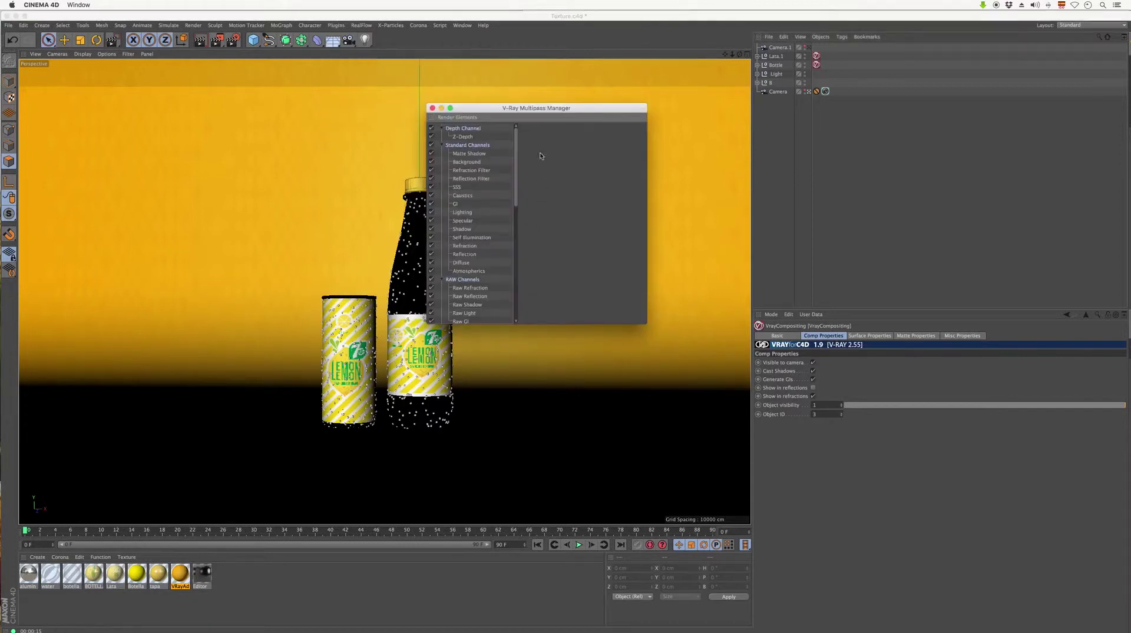
left_click_drag(543, 109, 644, 52)
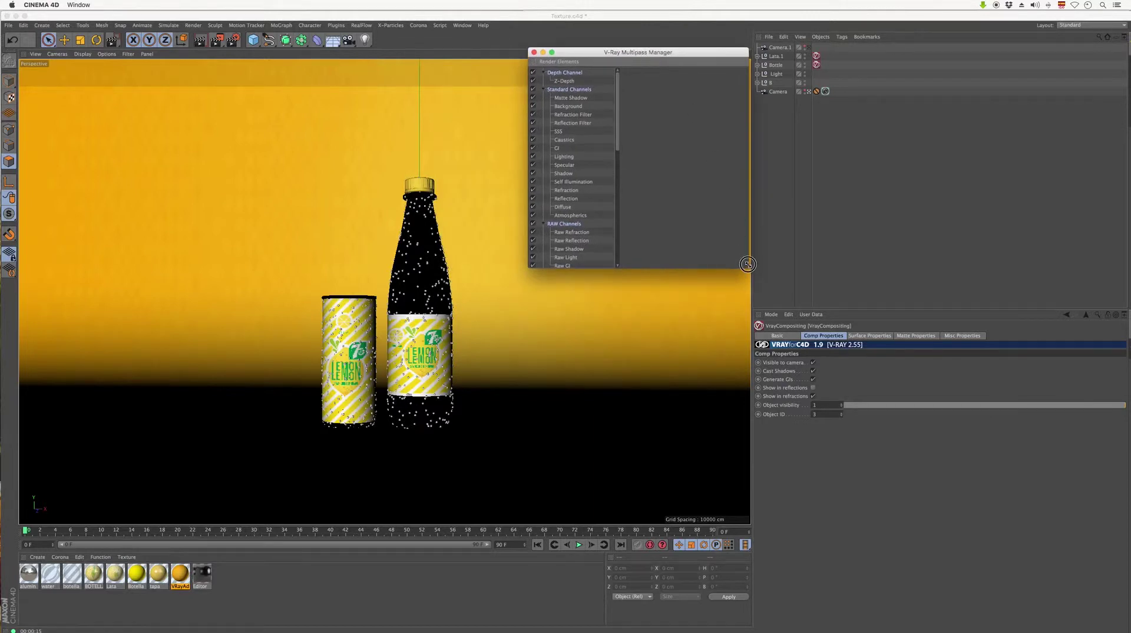
left_click_drag(747, 267, 1067, 541)
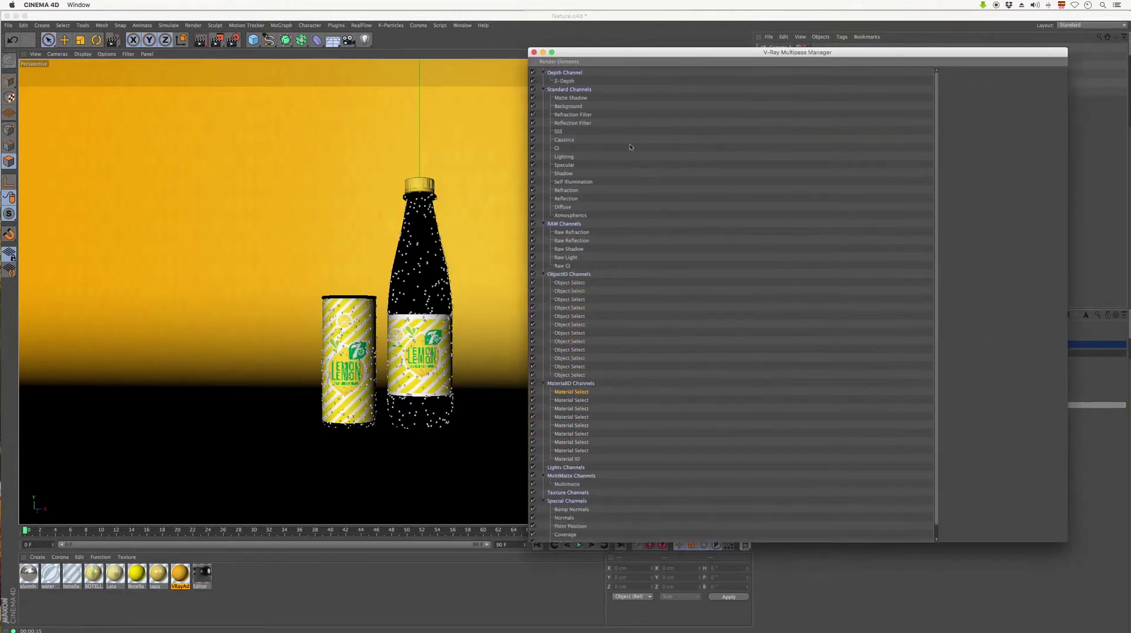
key("Delete")
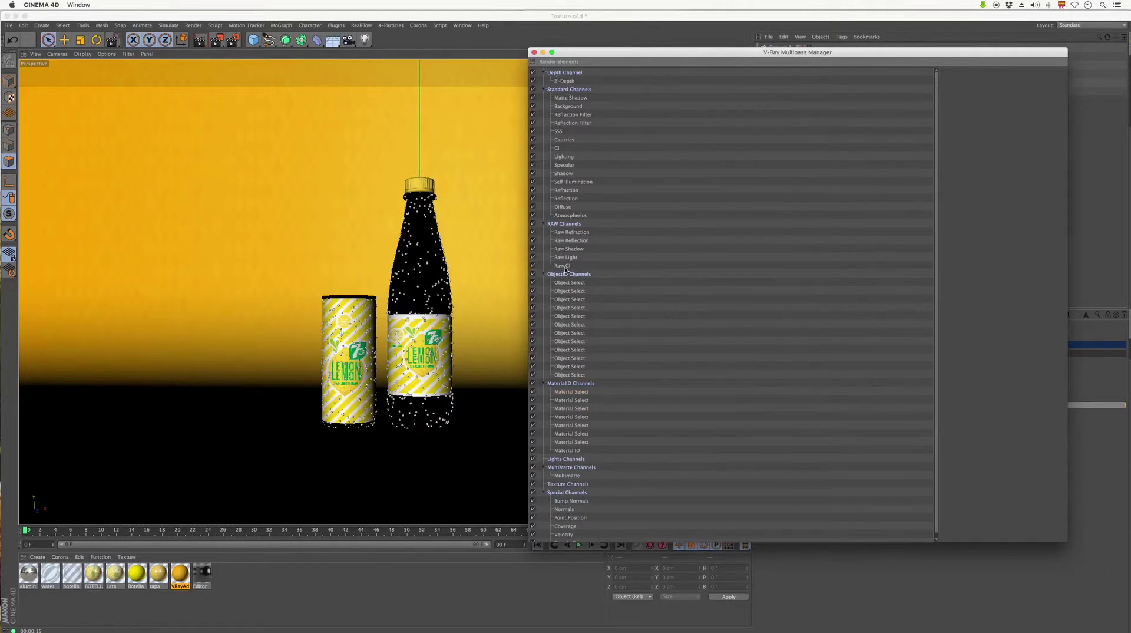
Step: Collapse the MaterialID, MultiMatte, Special, RAW, Standard and Depth channel groups
left_click(543, 384)
left_click(543, 401)
left_click(543, 416)
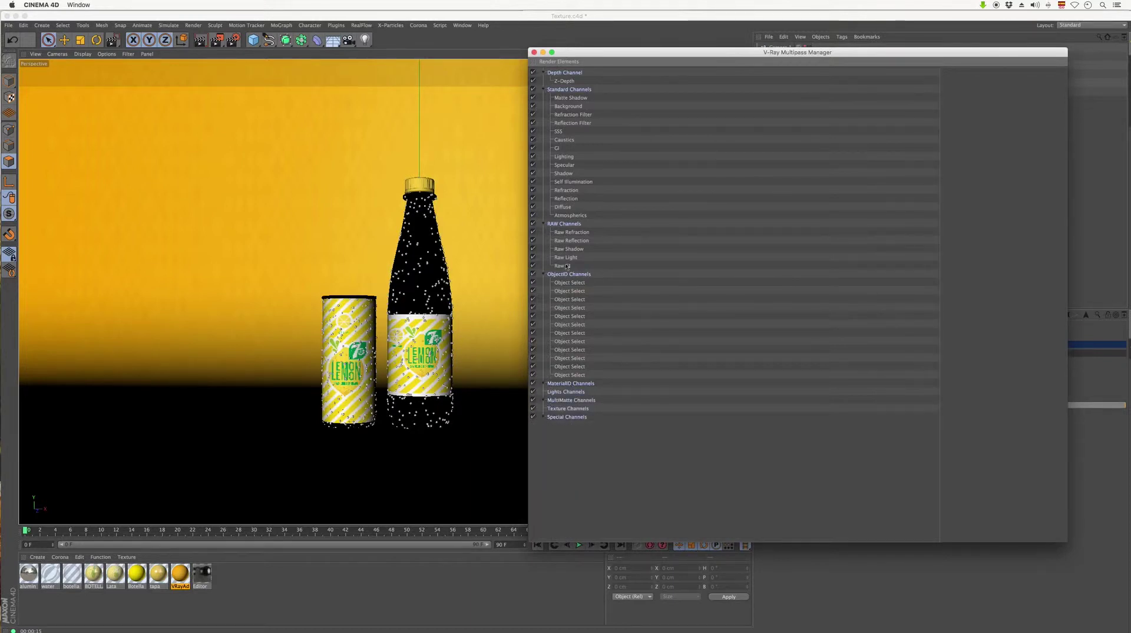
left_click(543, 224)
left_click(543, 89)
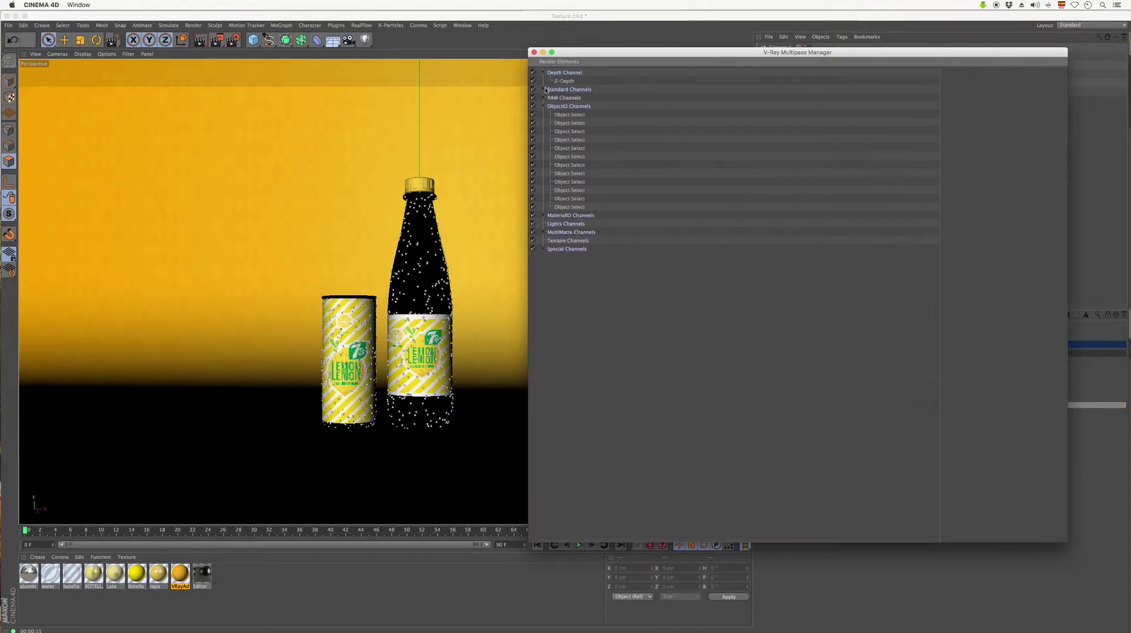
left_click(544, 73)
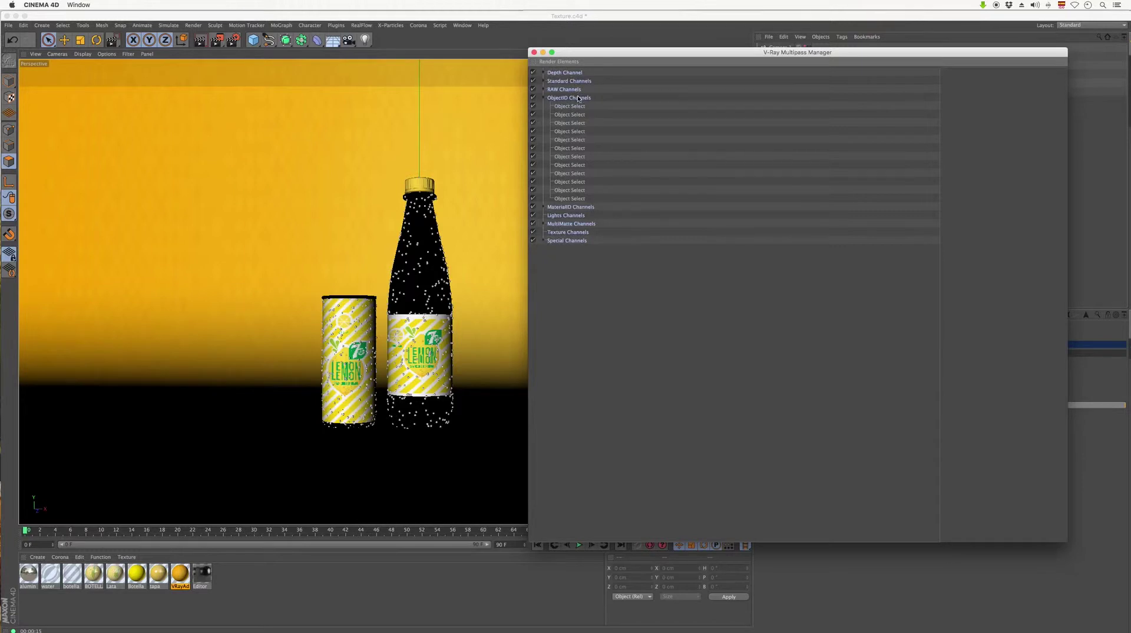
Step: Delete all the Object Select passes
left_click(572, 199)
key("Delete")
left_click(576, 189)
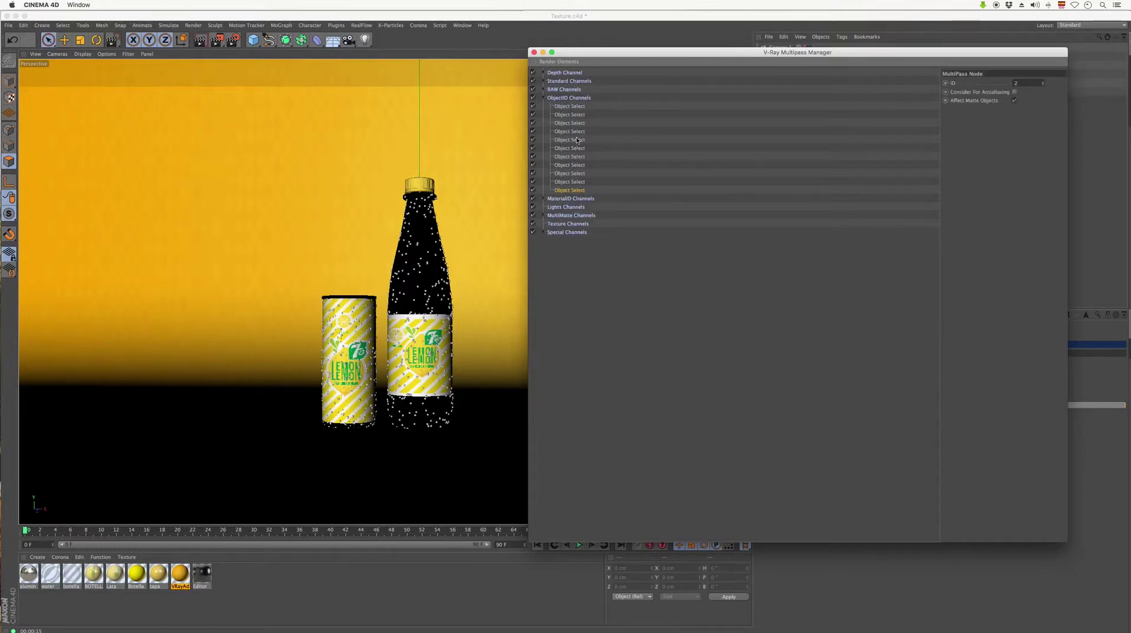
left_click(576, 106, "shift")
key("Delete")
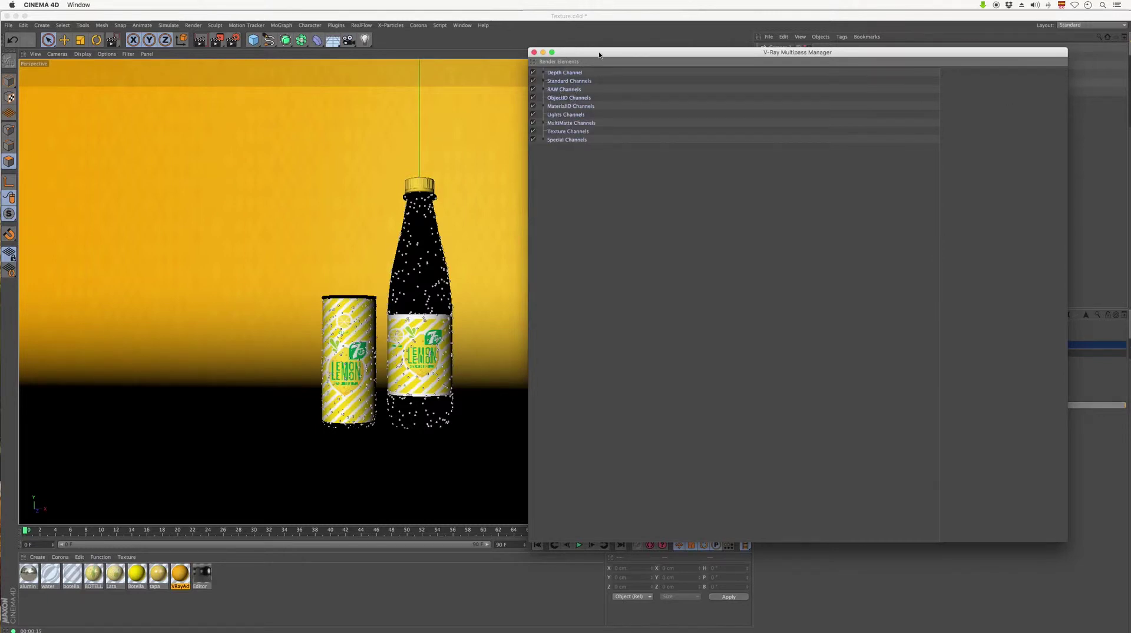
Step: Reposition the manager and add an Object Select pass with ID 1
left_click_drag(598, 51, 294, 23)
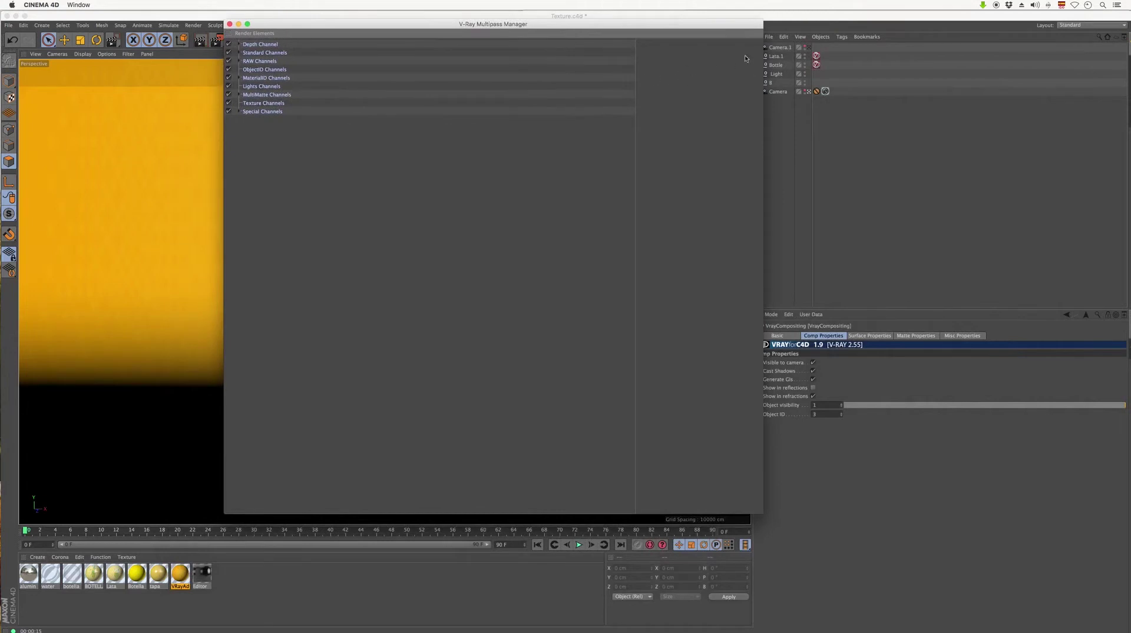
mouse_move(736, 24)
left_mouse_down()
mouse_move(893, 154)
mouse_move(1031, 83)
left_mouse_up()
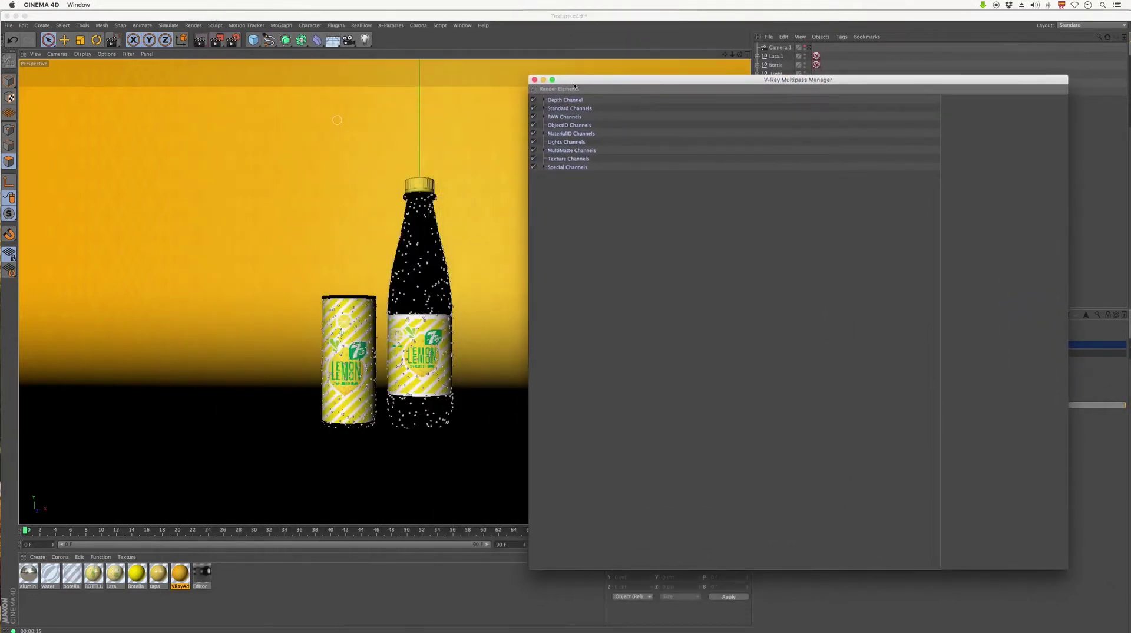
left_click_drag(574, 86, 589, 158)
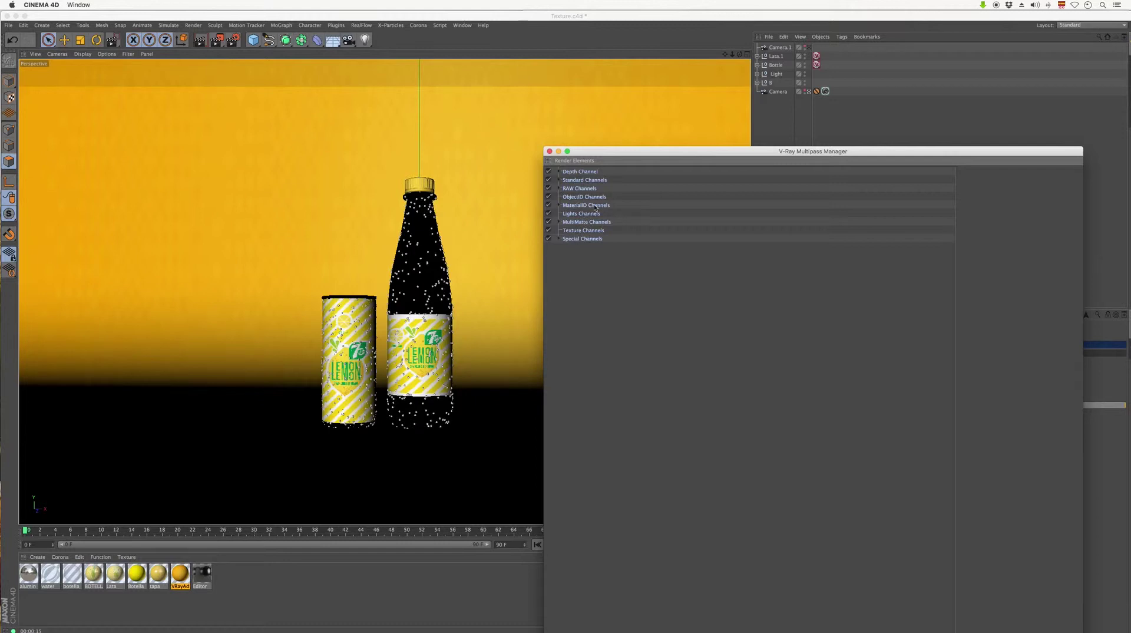
left_click(583, 162)
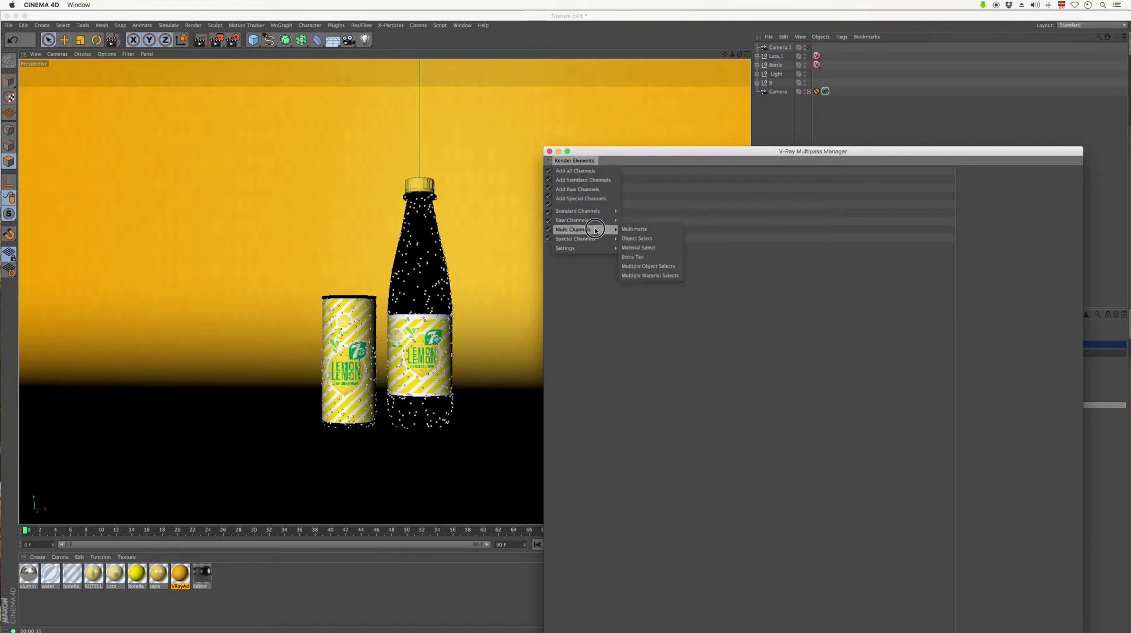
mouse_move(574, 228)
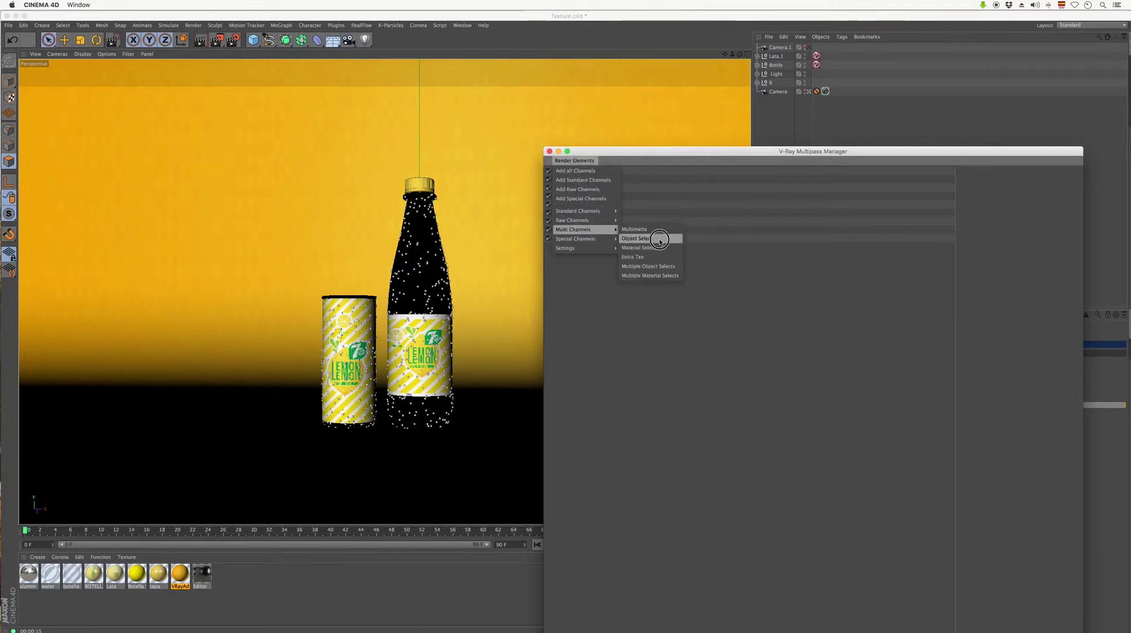
left_click(654, 238)
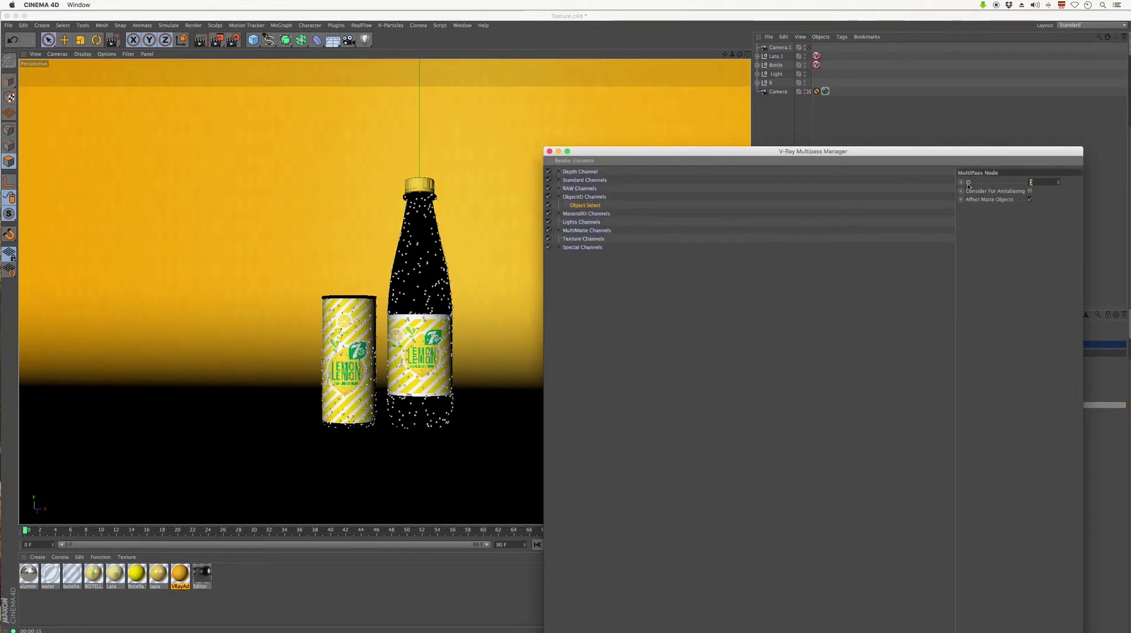
left_click(575, 160)
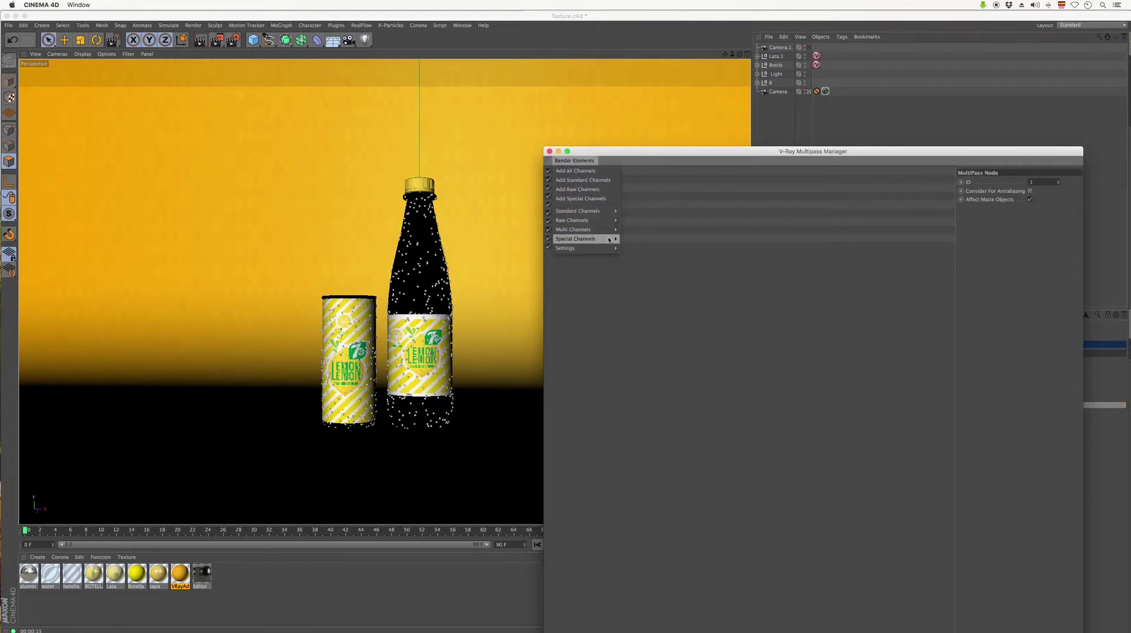
mouse_move(583, 229)
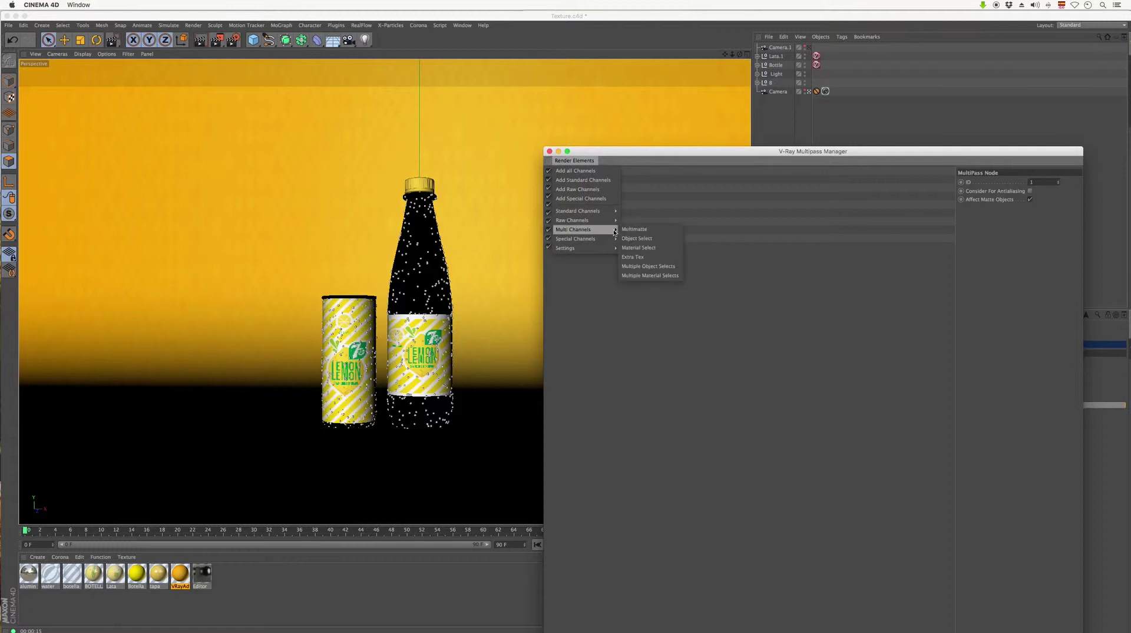
Step: Add two more Object Select passes, give the third ID 3, and collapse ObjectID Channels
left_click(632, 239)
left_click(1045, 182)
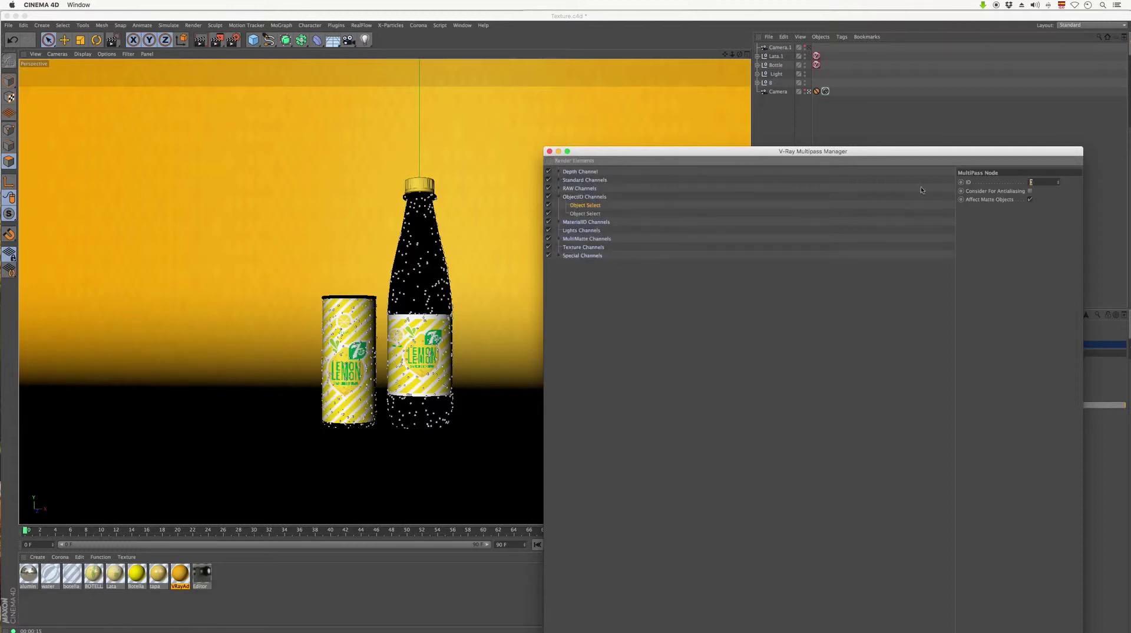
left_click(586, 164)
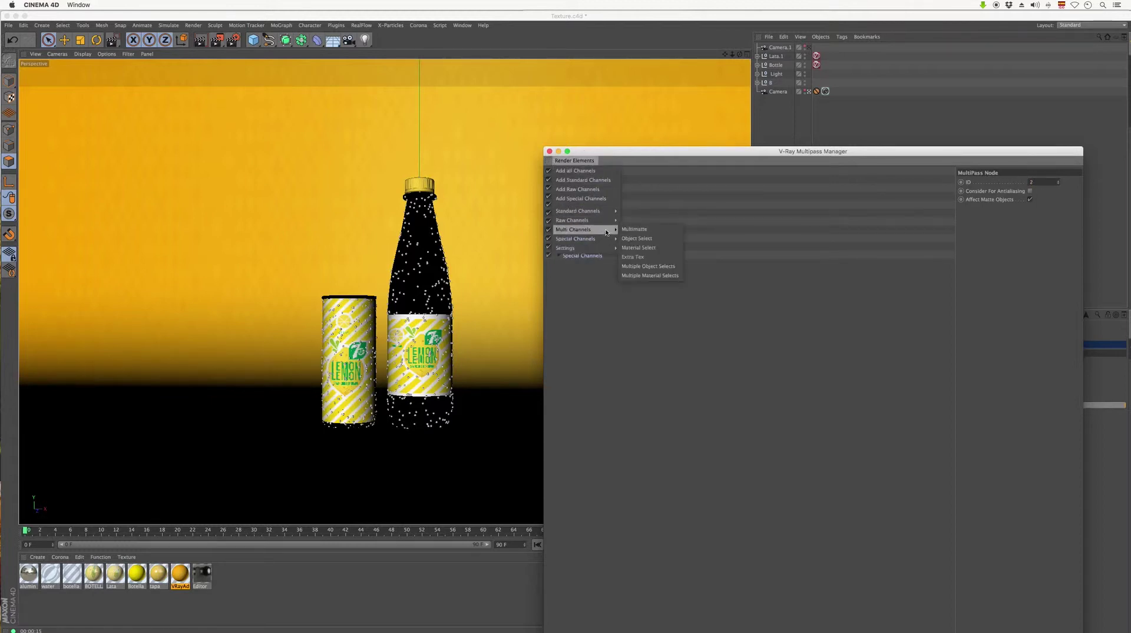
left_click(648, 239)
left_click(1036, 182)
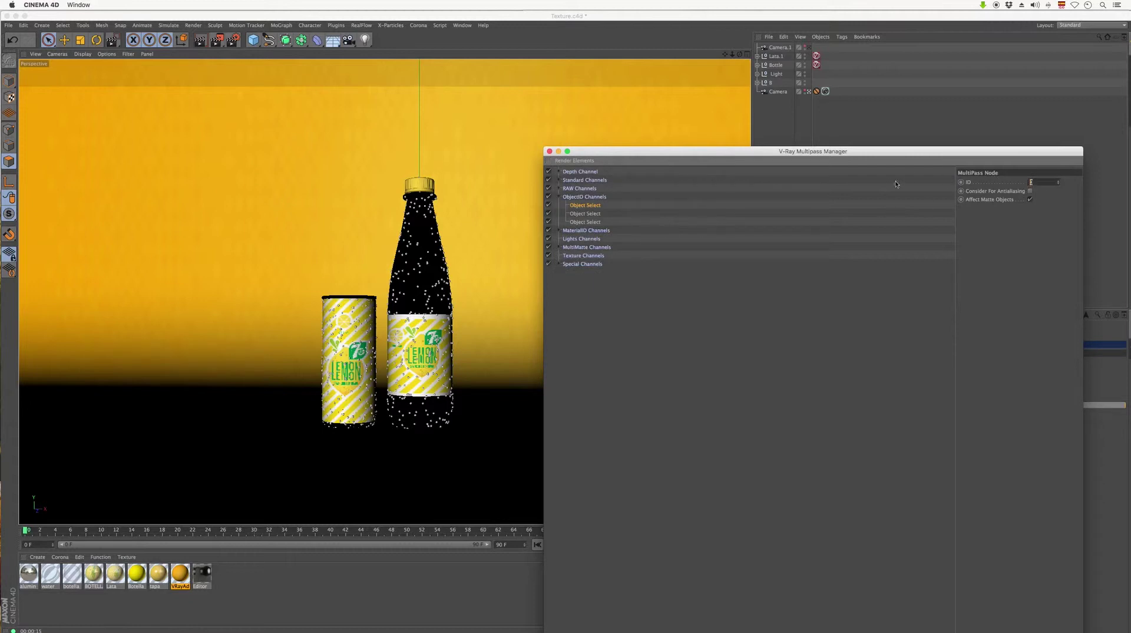
type("3")
left_click(558, 196)
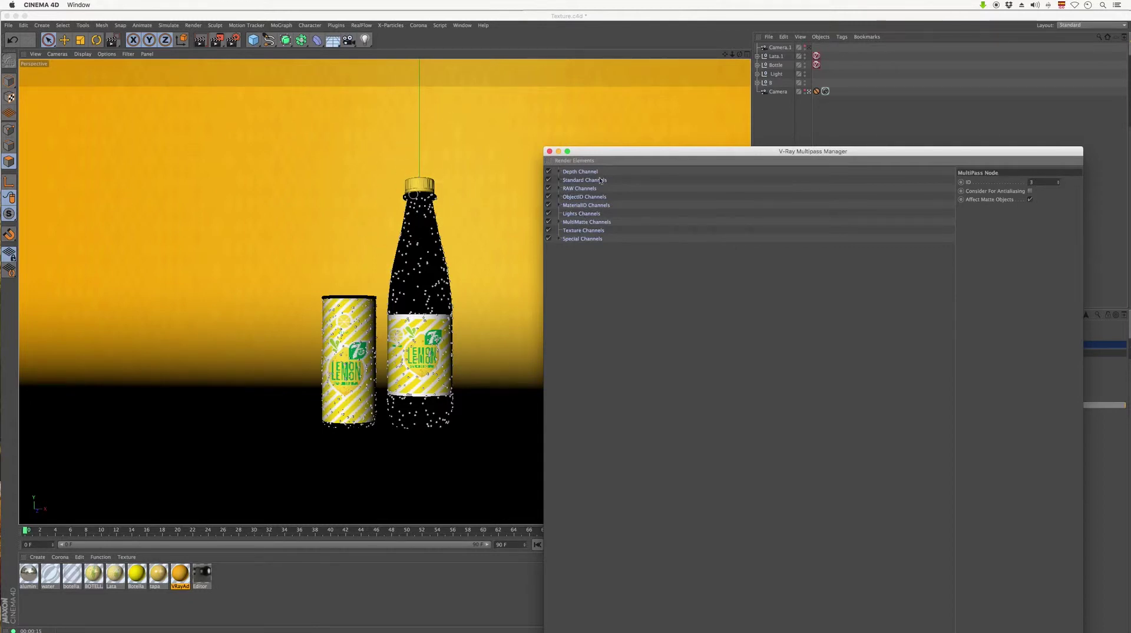
Step: Add all channel groups and review the Normals, Point Position, Velocity and Coverage Special Channels
left_click(581, 162)
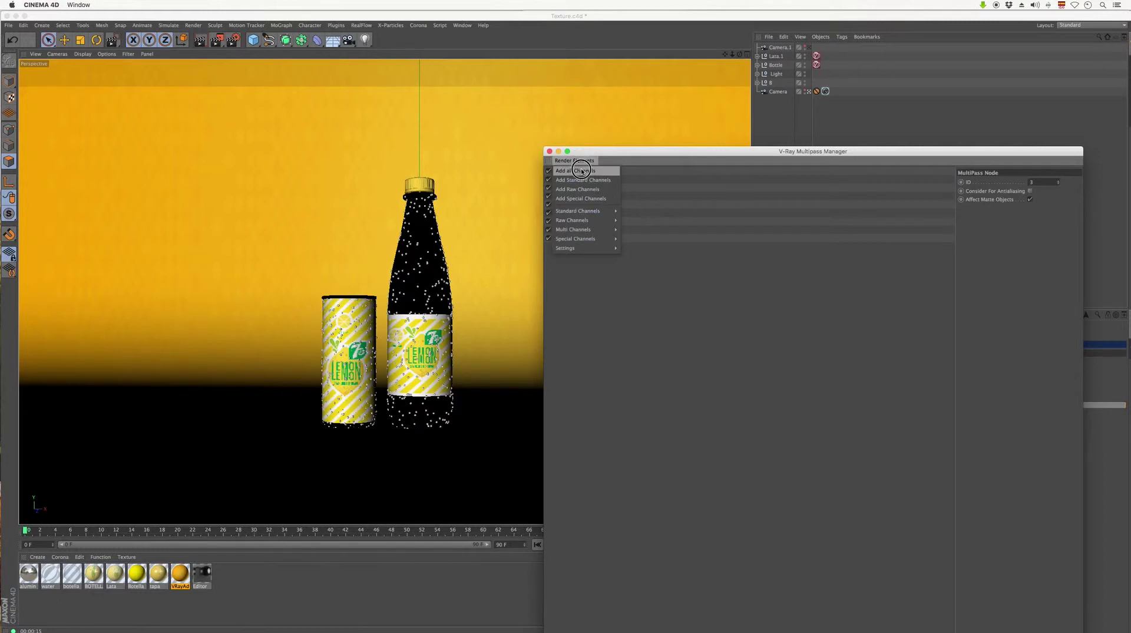
left_click(594, 172)
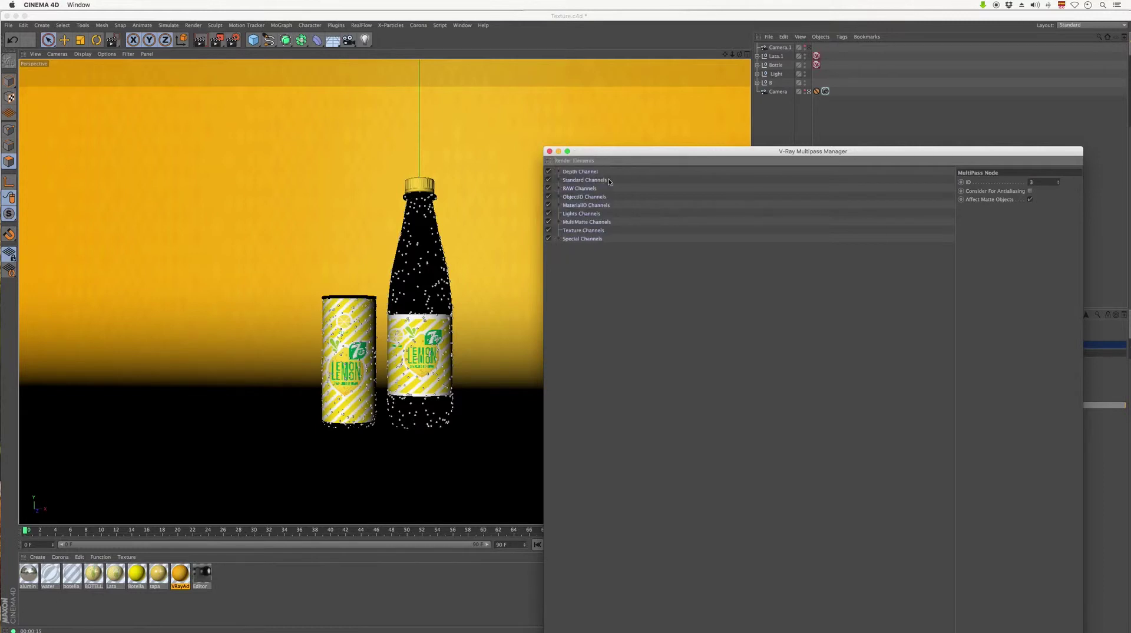
left_click(567, 239)
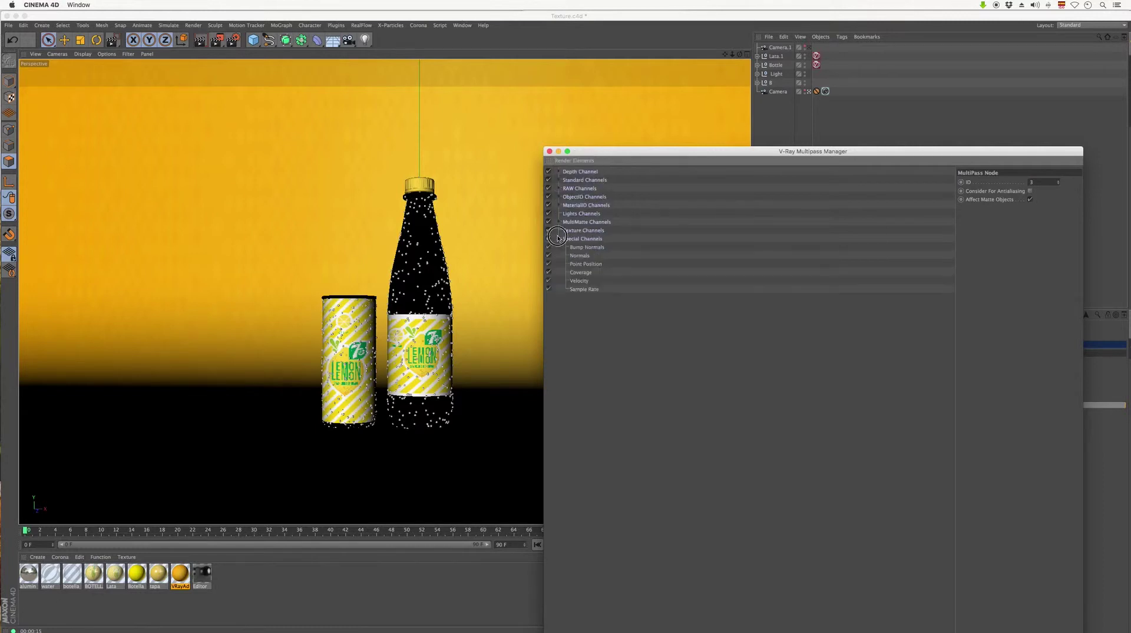
left_click(596, 255, "shift")
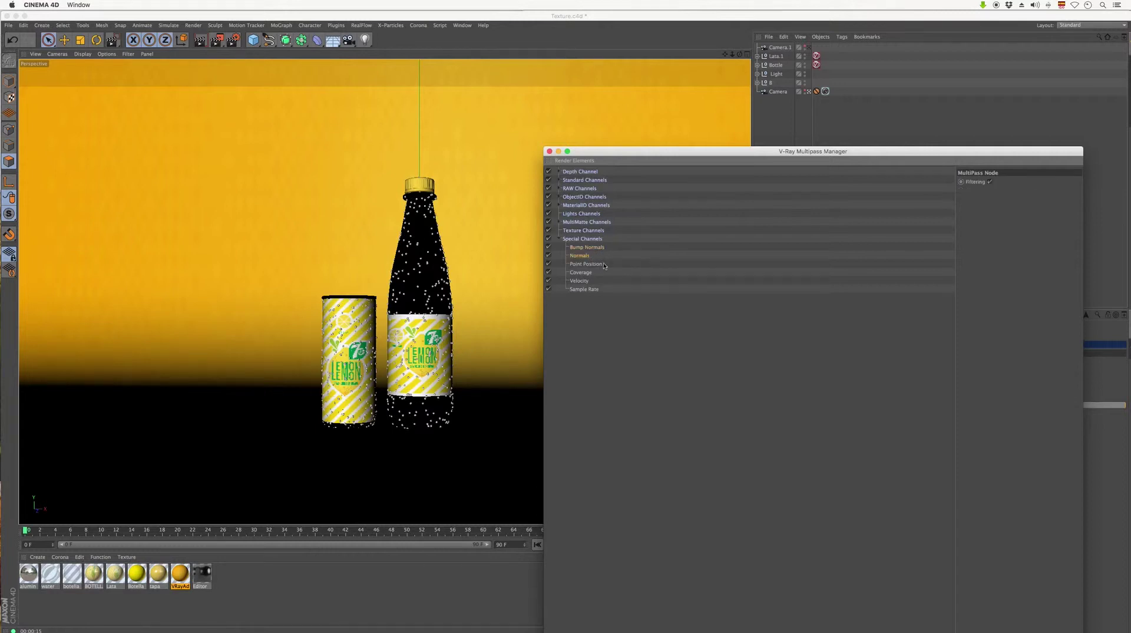
left_click(602, 263)
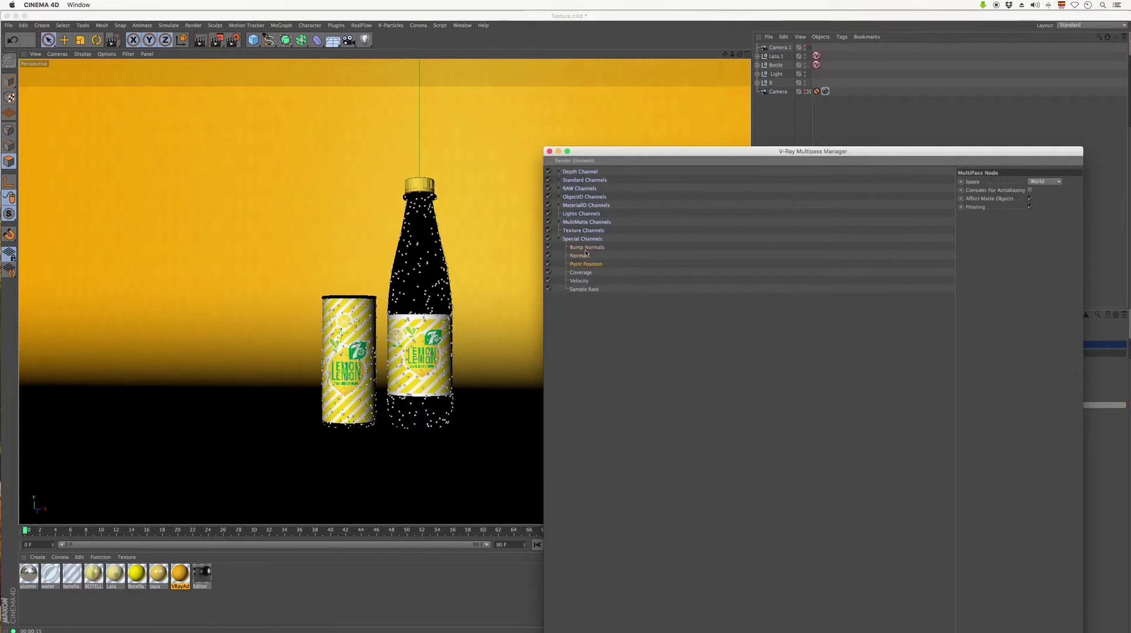
left_click(559, 239)
left_click(560, 239)
left_click(581, 281)
left_click(588, 273, "shift")
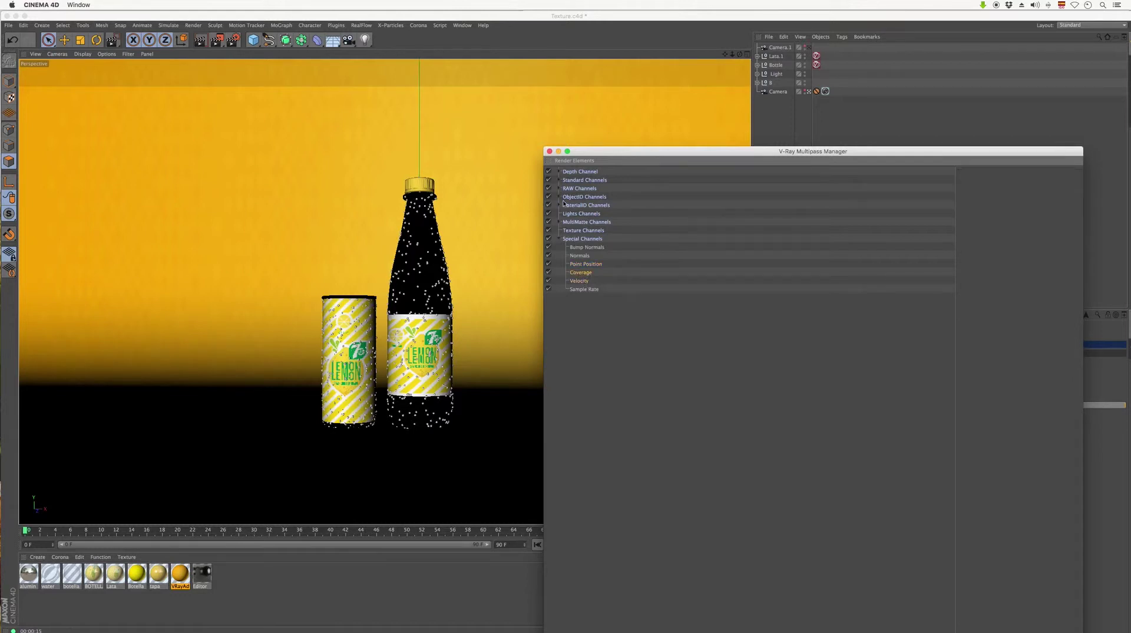
left_click(559, 240)
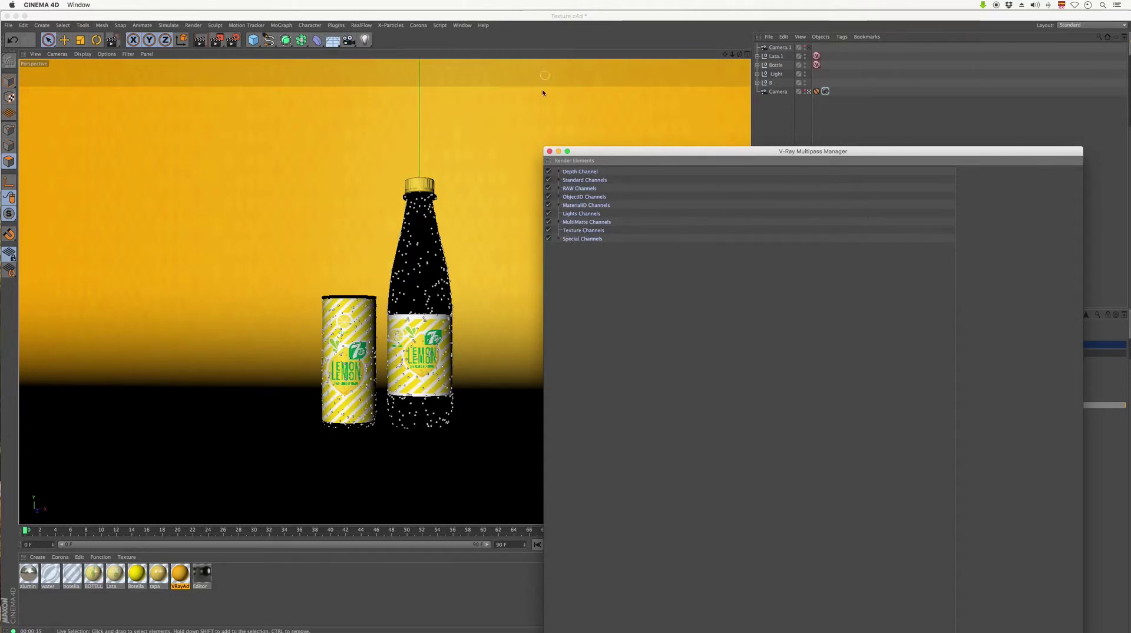
Step: Move the multipass window up, then close the V-Ray Multipass Manager
mouse_move(595, 151)
left_mouse_down()
mouse_move(604, 72)
mouse_move(594, 112)
left_mouse_up()
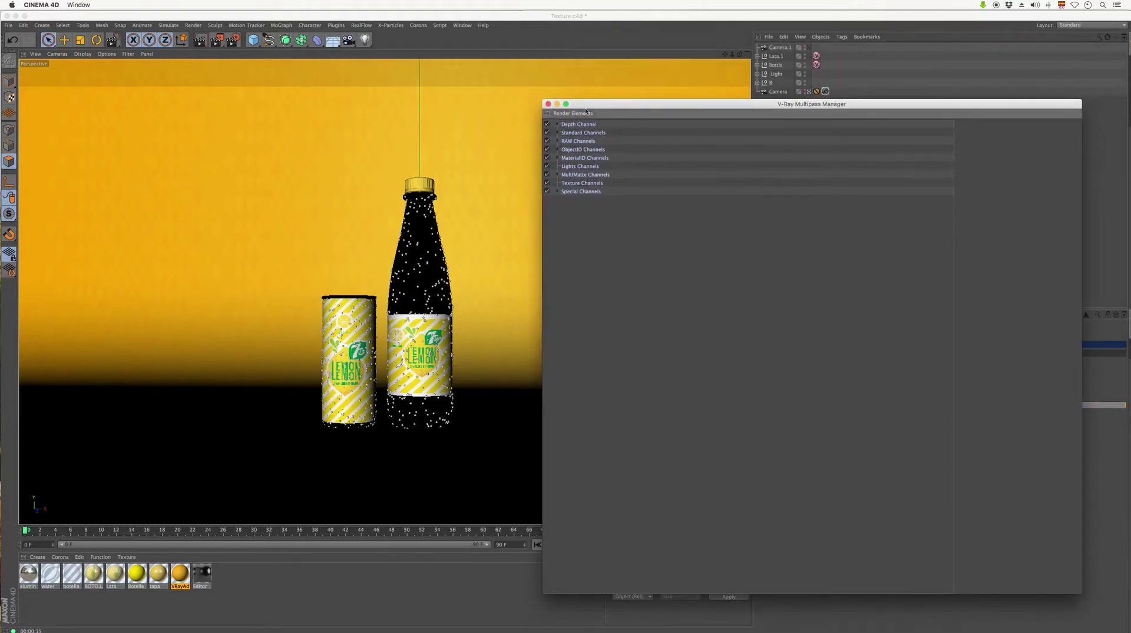
left_click_drag(591, 105, 609, 70)
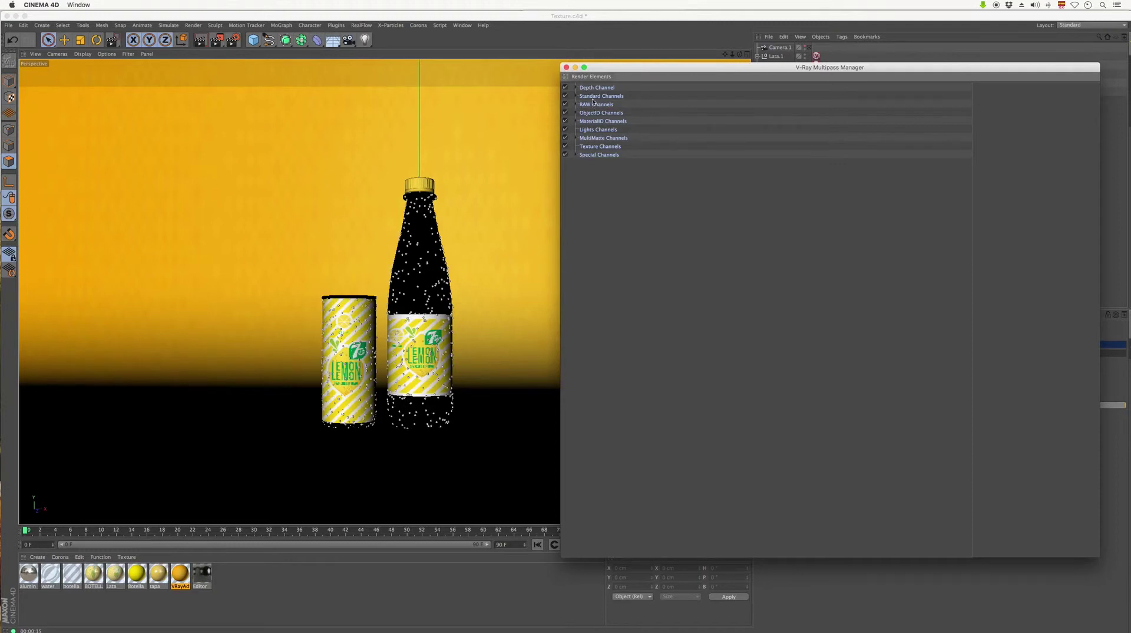
left_click(566, 67)
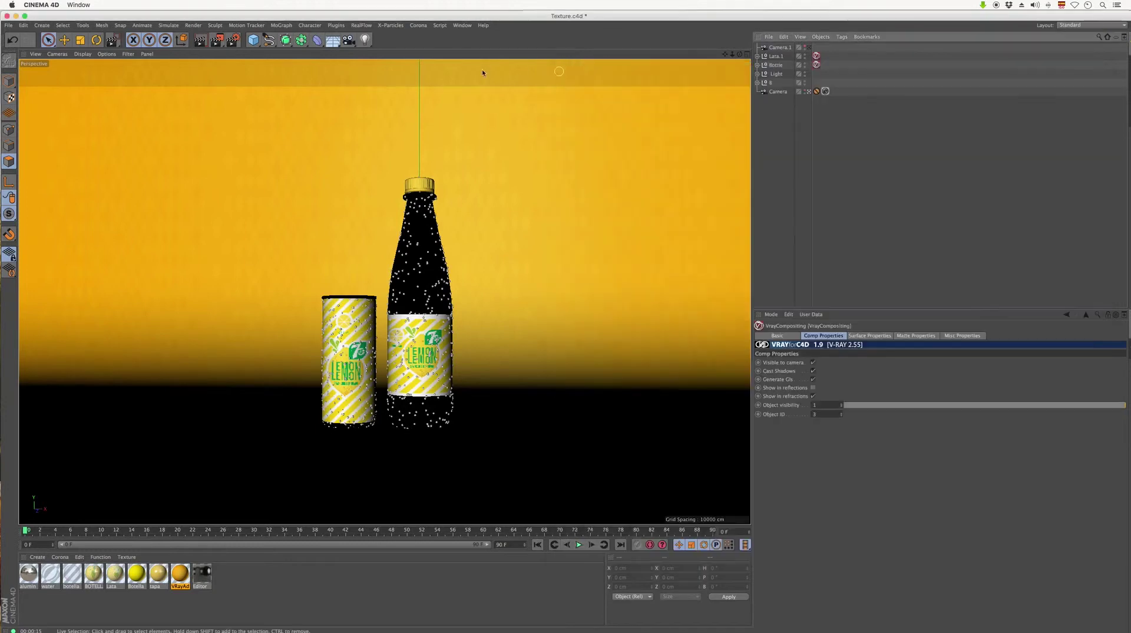
Step: Set the render output width to 1920 for a 1920 x 1080 frame
left_click(233, 41)
left_click_drag(627, 66, 526, 23)
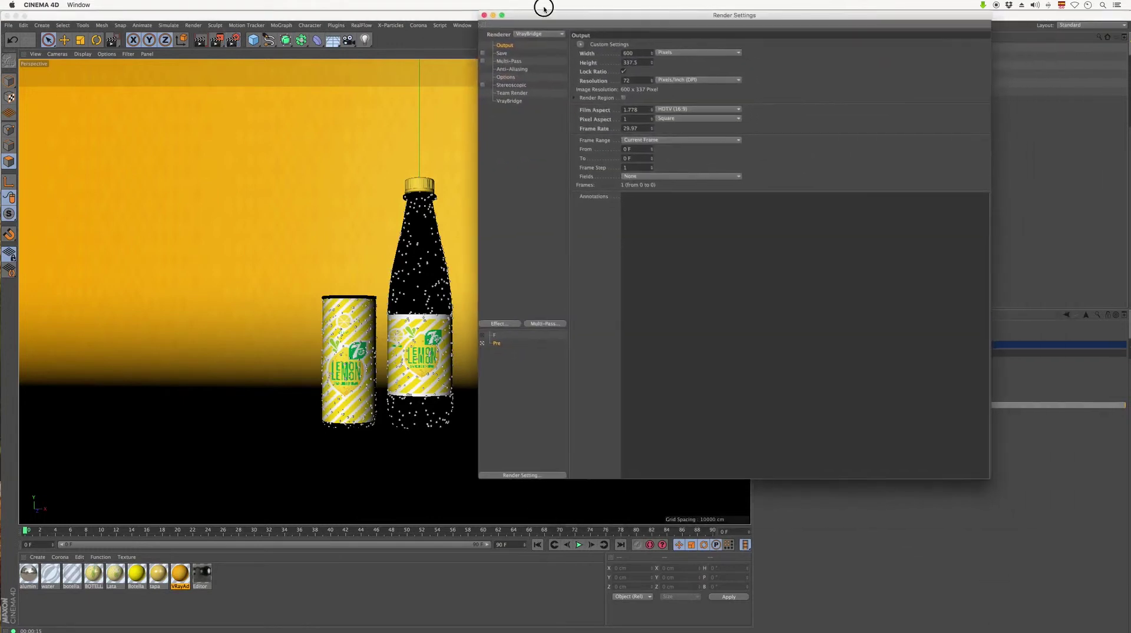
left_click(459, 336)
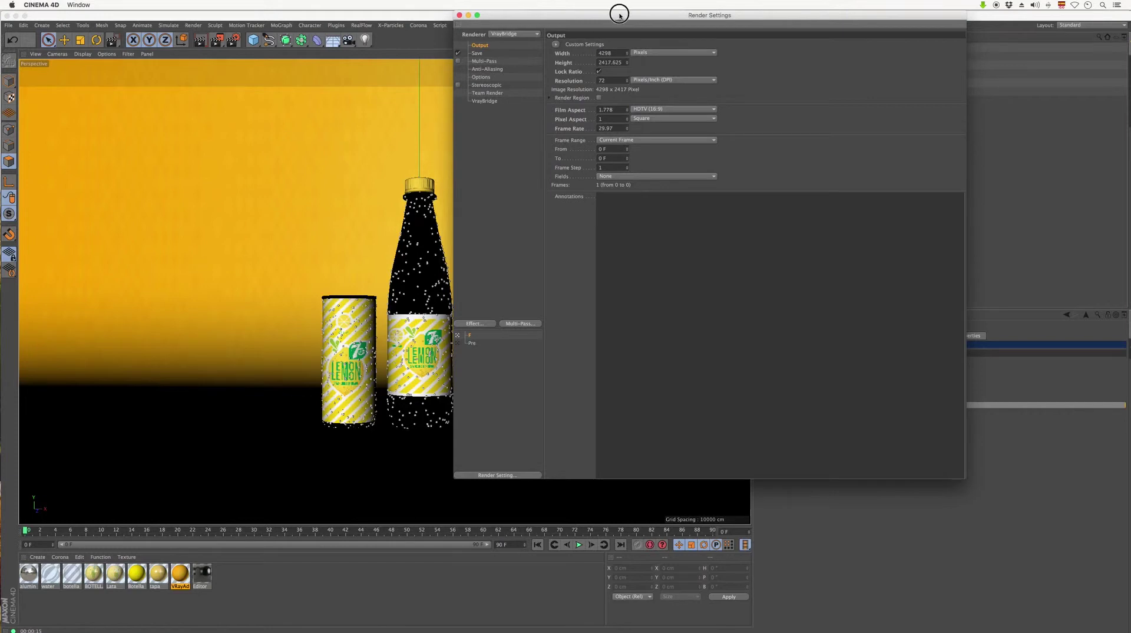
left_click_drag(613, 16, 665, 26)
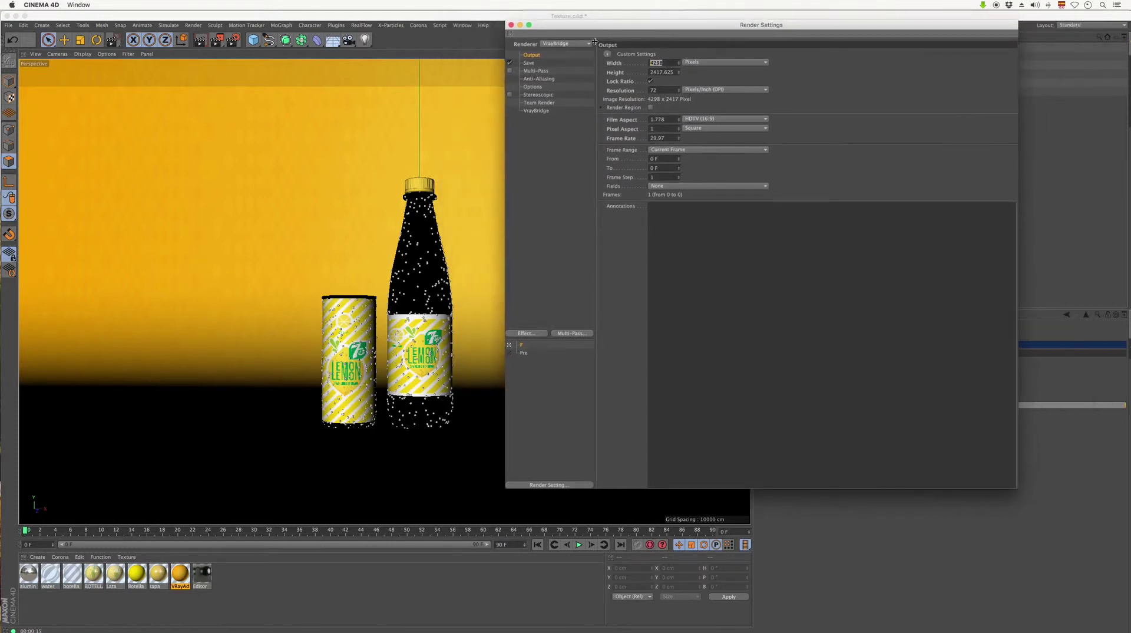
type("15")
key("Return")
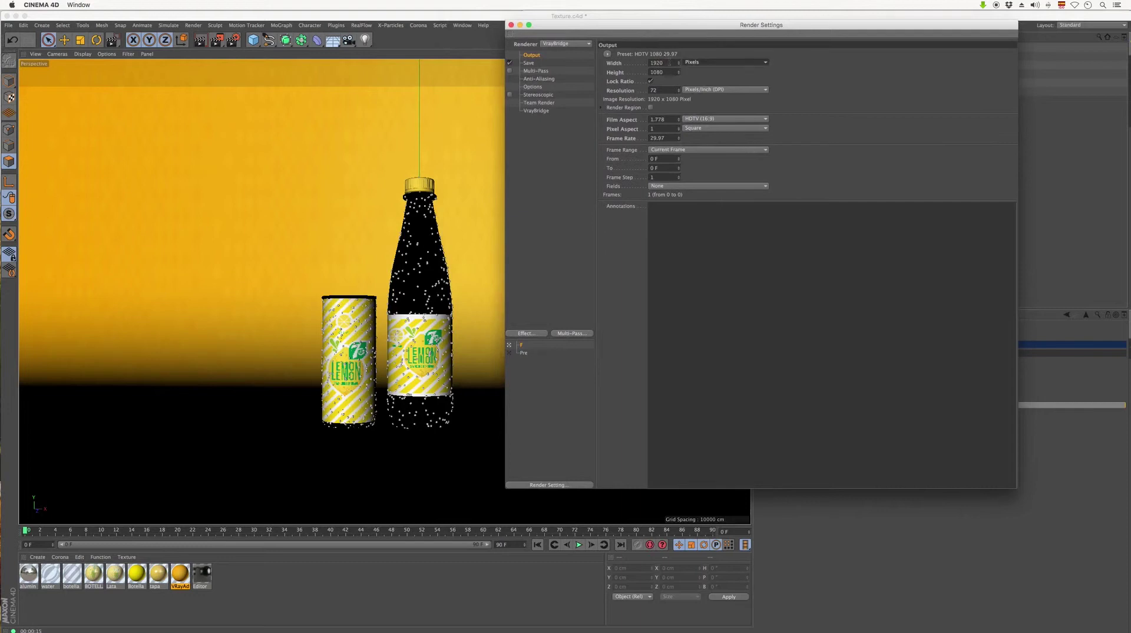
double_click(657, 62)
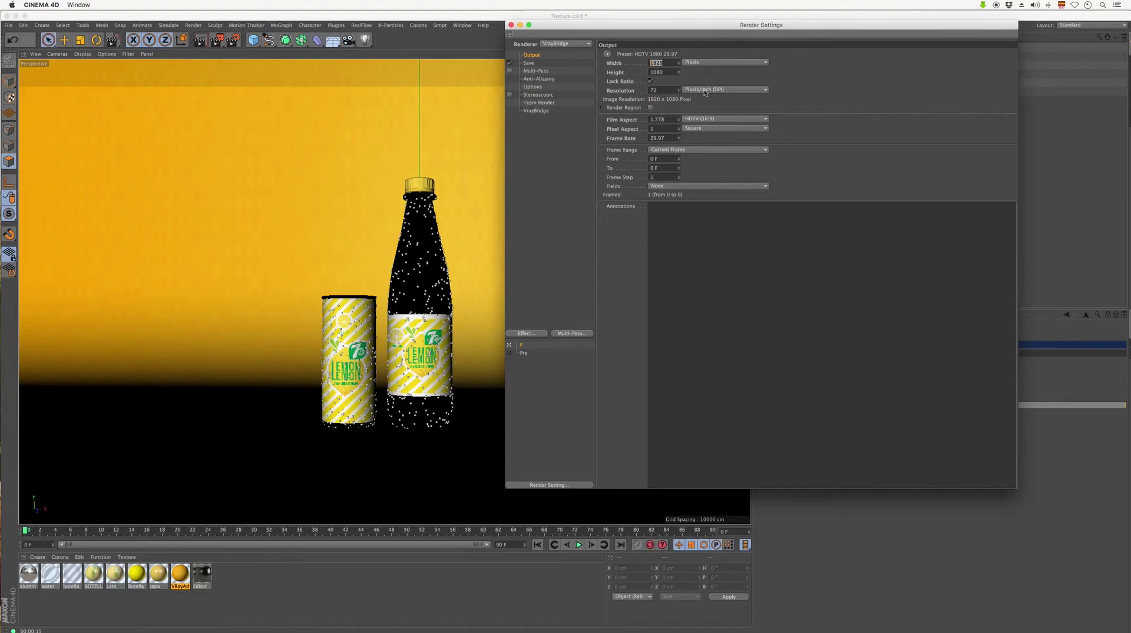
Step: Try a resolution of 300 pixels per inch, then undo back to 72
left_click(628, 92)
type("300")
key("Return")
key("super+z")
Step: Show the Multi-Pass page with Separate Lights None and view its Multi-Pass channel menu
left_click(536, 71)
left_click(510, 71)
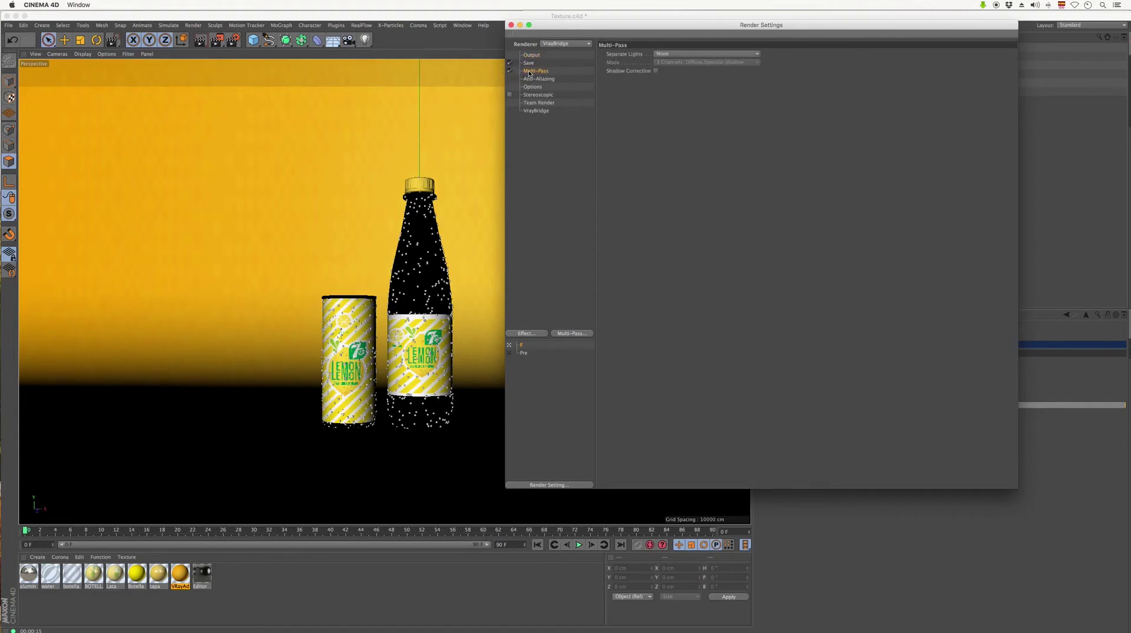
left_click(570, 333)
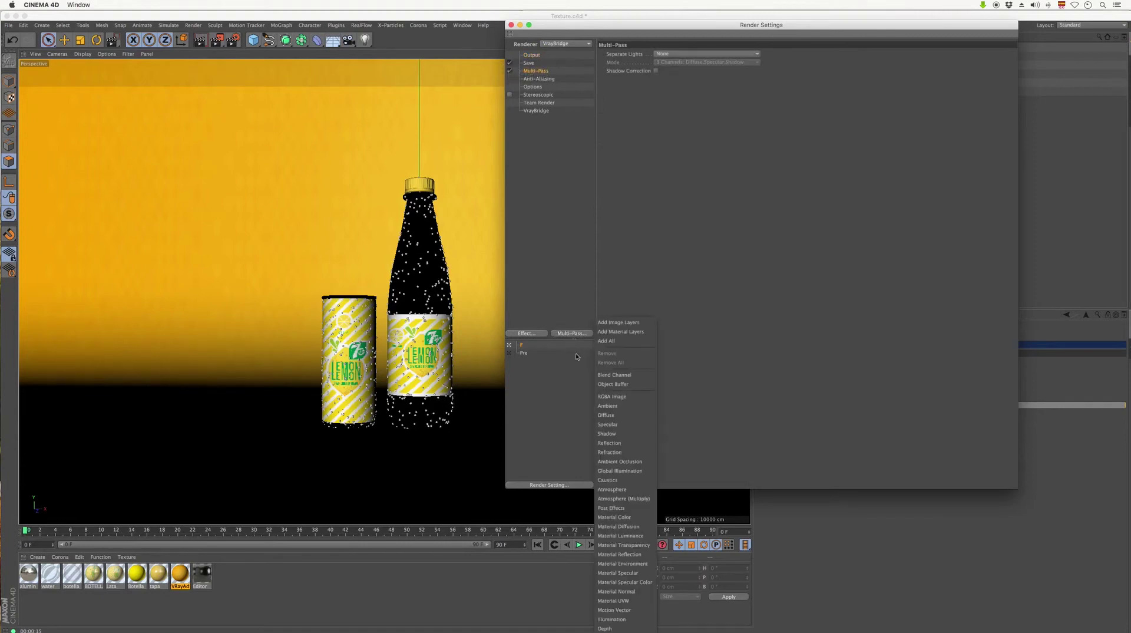
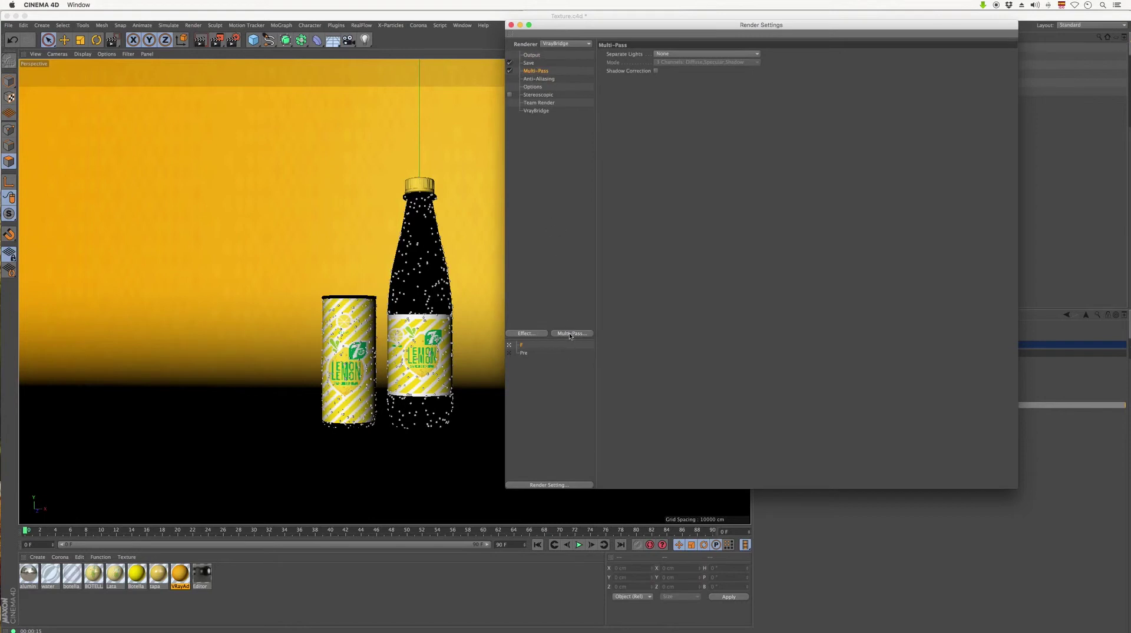
Step: Add a Post Effects pass to the multi-pass render output
left_click(570, 333)
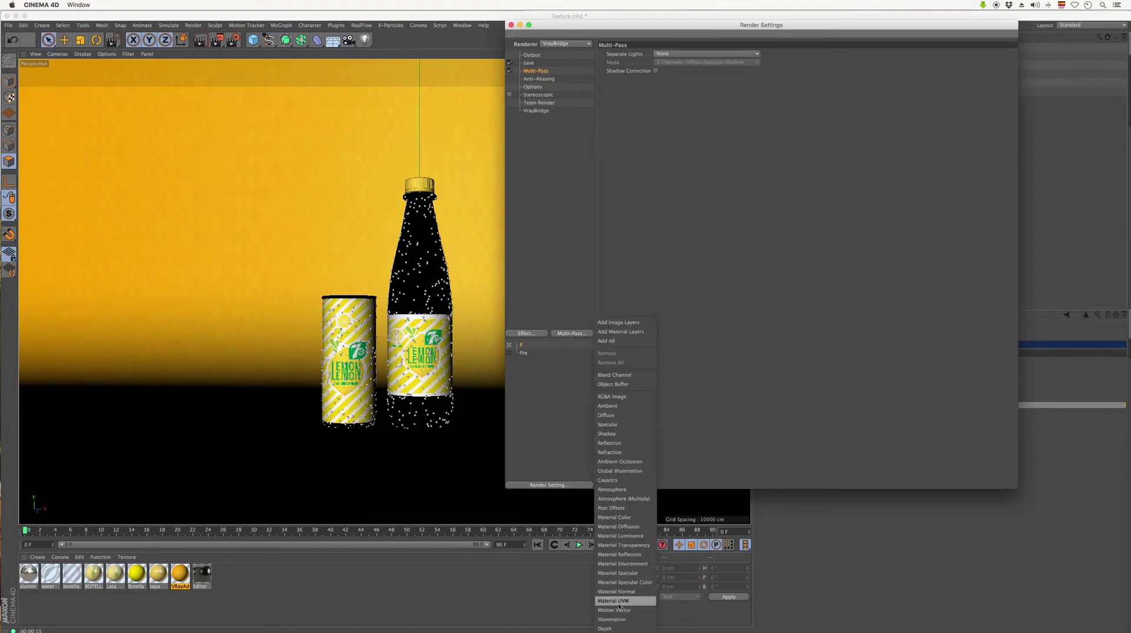
left_click(612, 507)
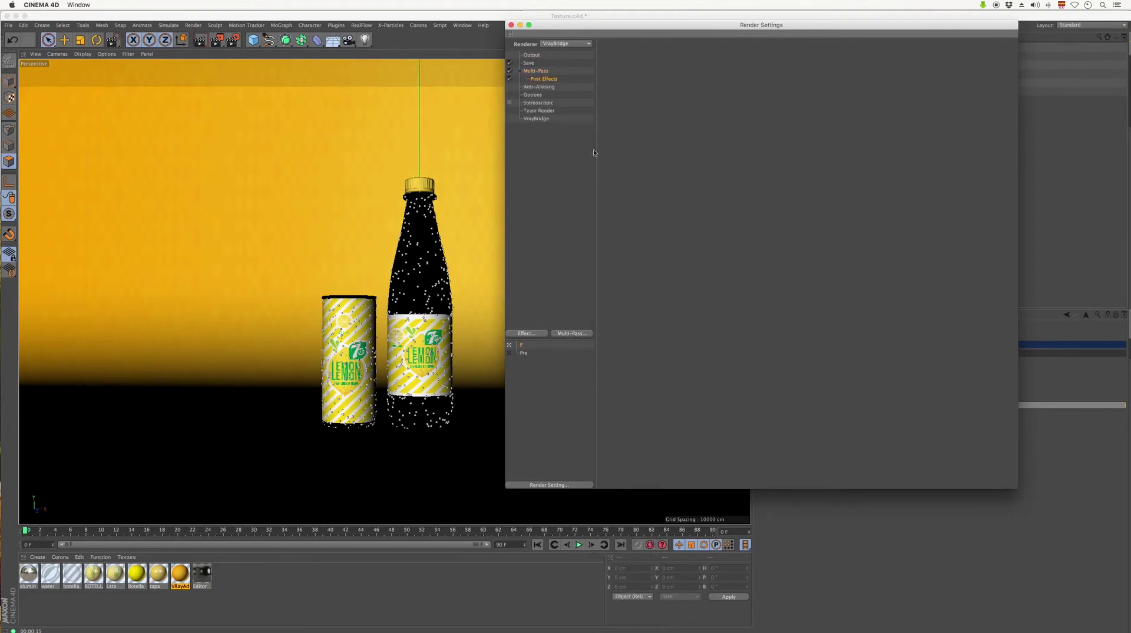
left_click(543, 71)
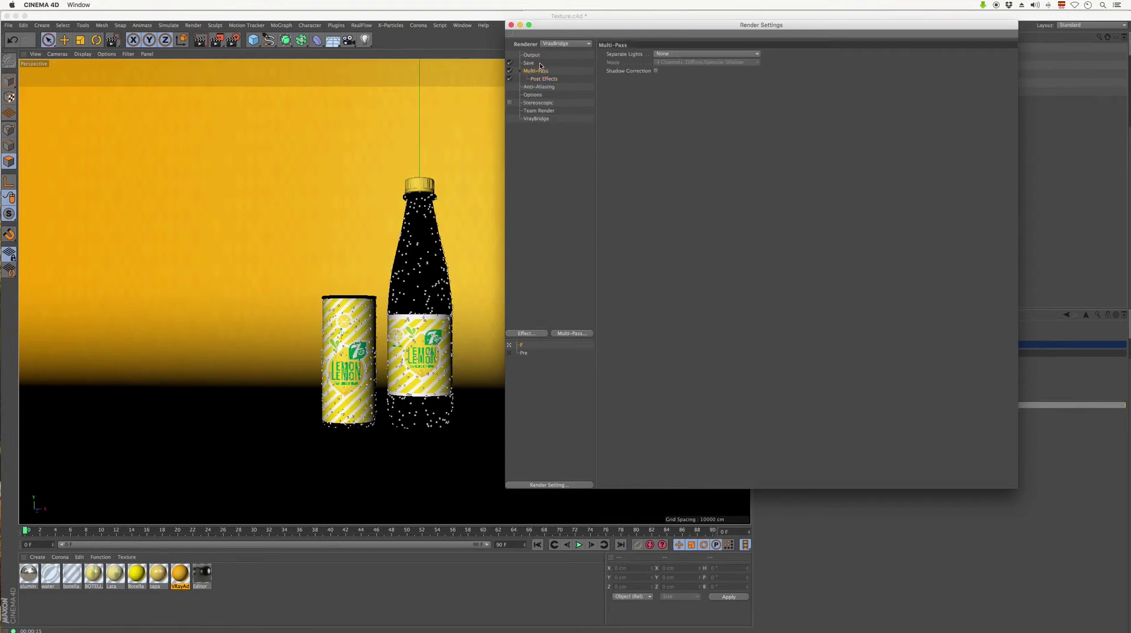
Step: Clear both the Regular Image and Multi-Pass Image file paths on the Save page
left_click(534, 63)
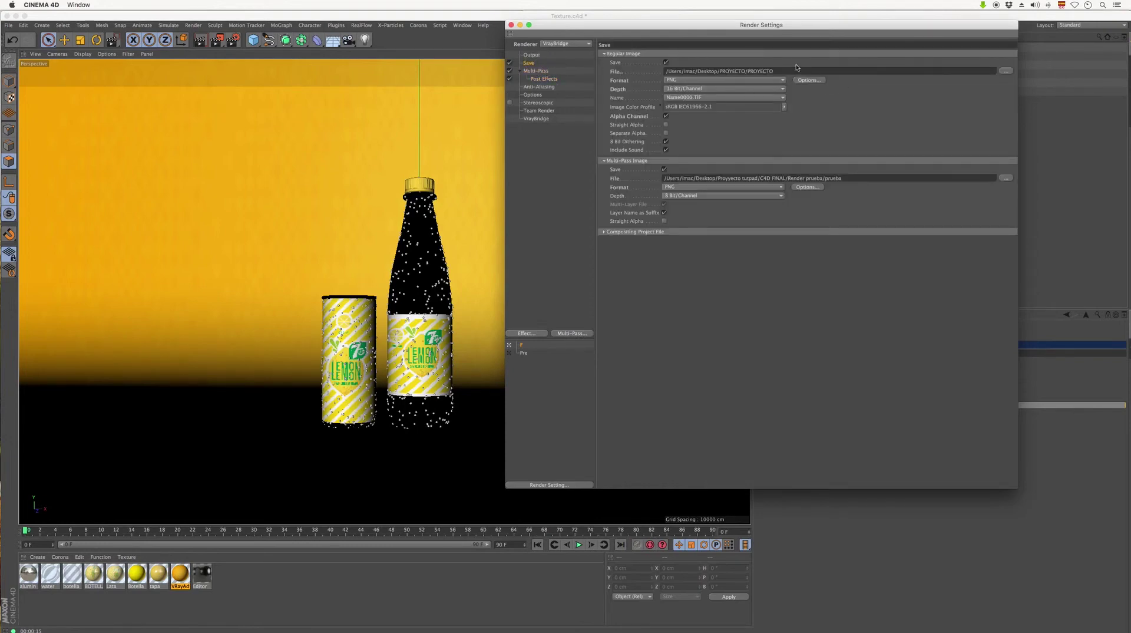
left_click_drag(796, 71, 635, 72)
key("BackSpace")
left_click_drag(844, 178, 566, 176)
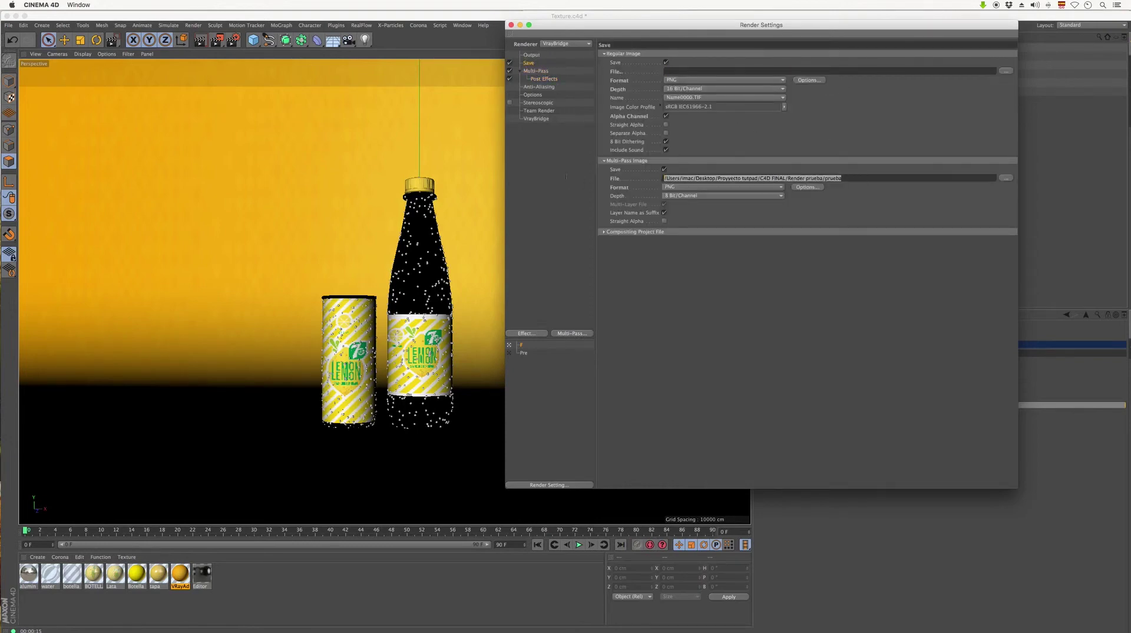
key("BackSpace")
left_click(551, 173)
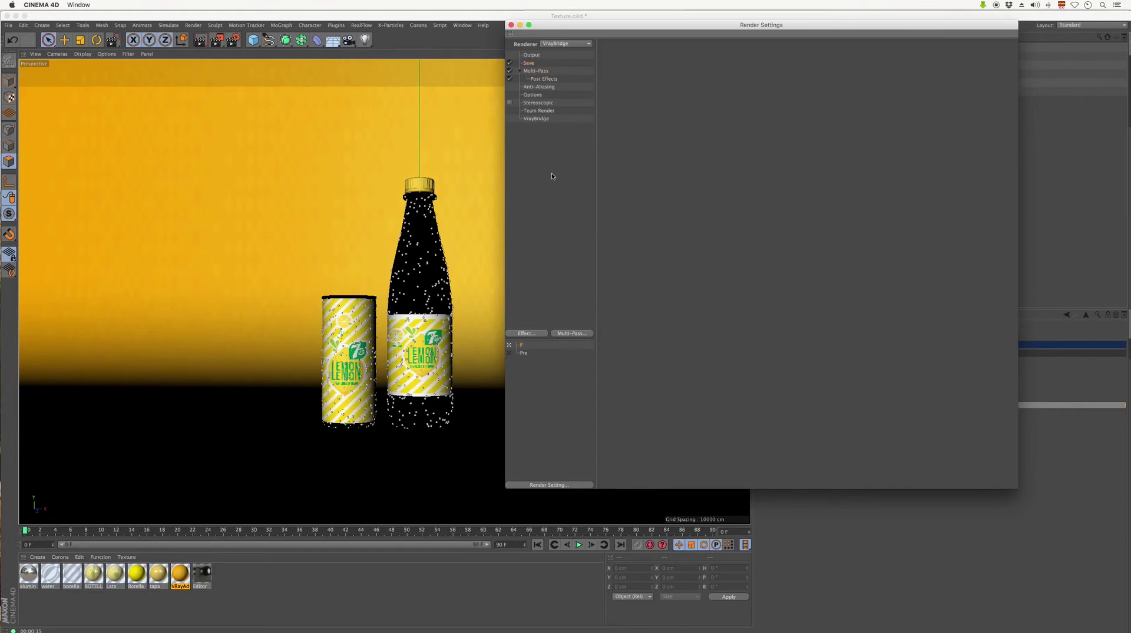
Step: Set the regular image save path to Proyecto 1 in the Desktop PROYECTO folder
left_click(530, 63)
left_click(536, 56)
left_click(530, 63)
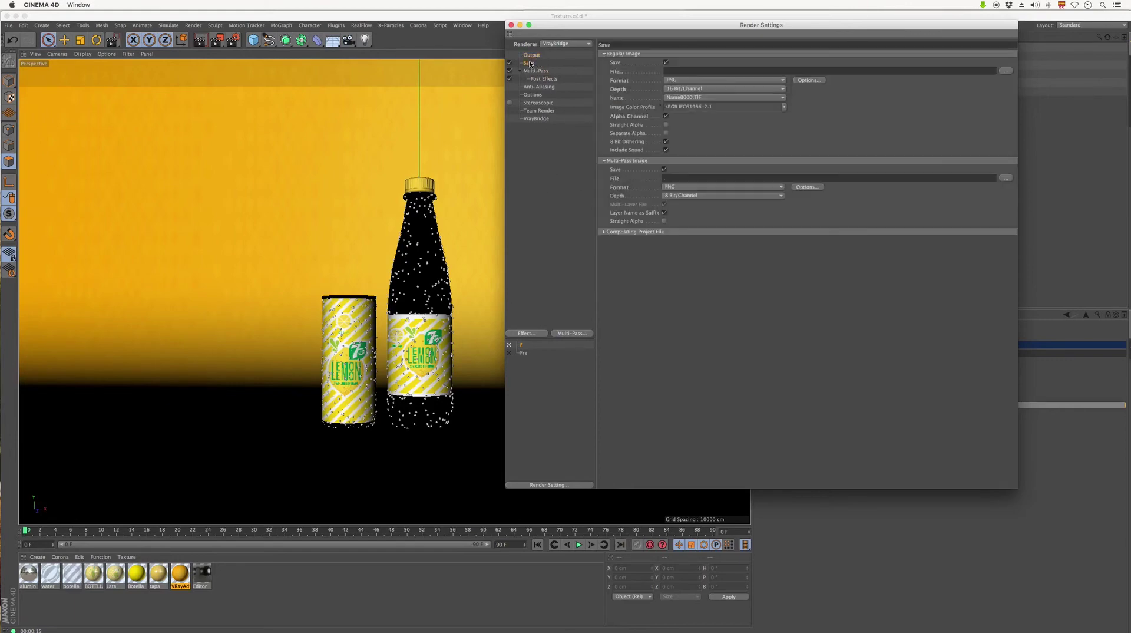
left_click(1006, 70)
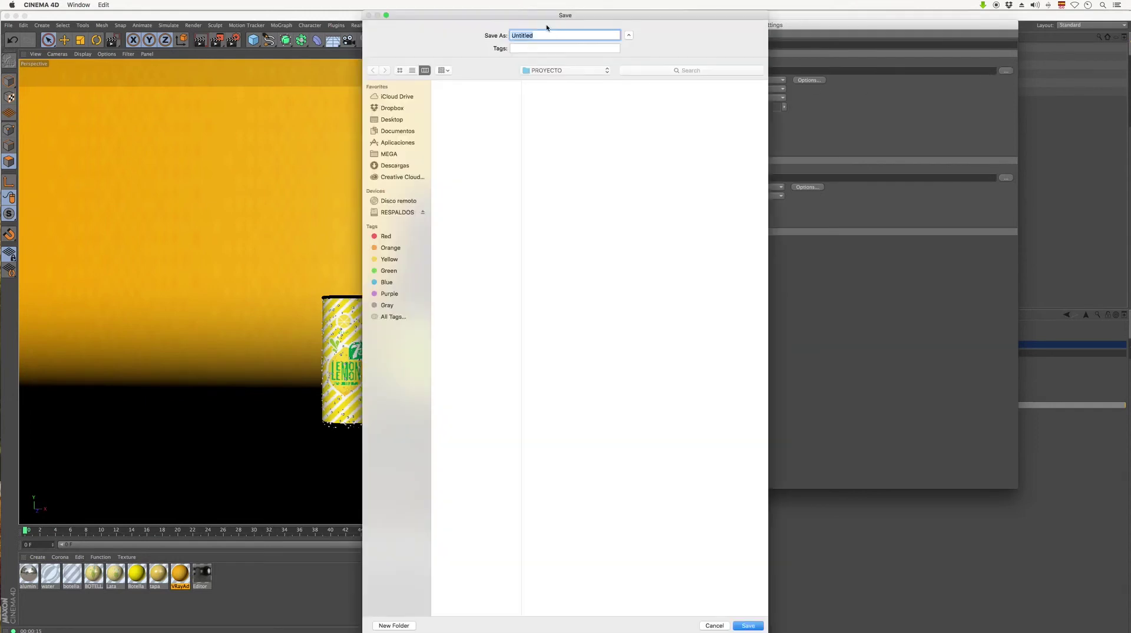
type("Proyecto 1")
left_click(746, 626)
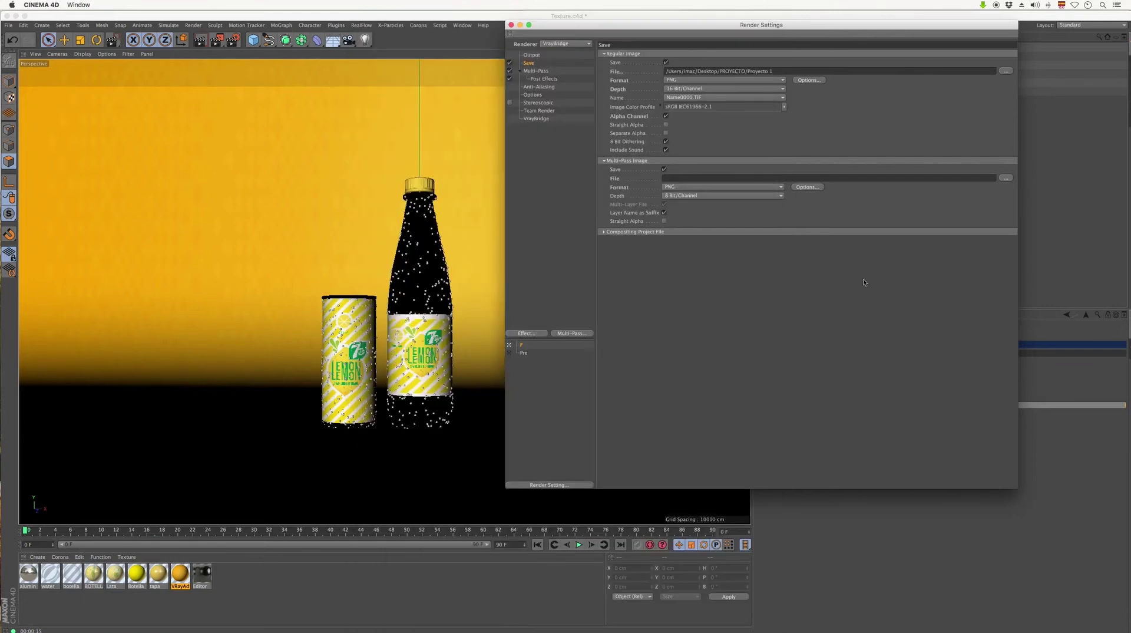
Step: Copy the regular image path into the Multi-Pass Image file field
left_click_drag(798, 71, 605, 61)
key("super+c")
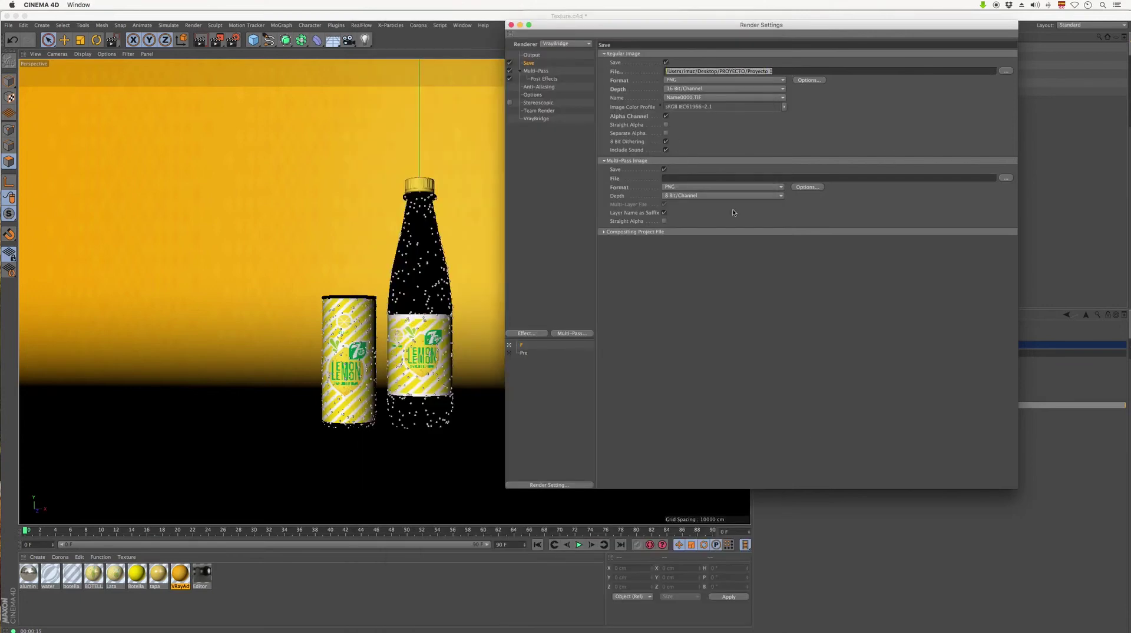
left_click(706, 177)
key("super+v")
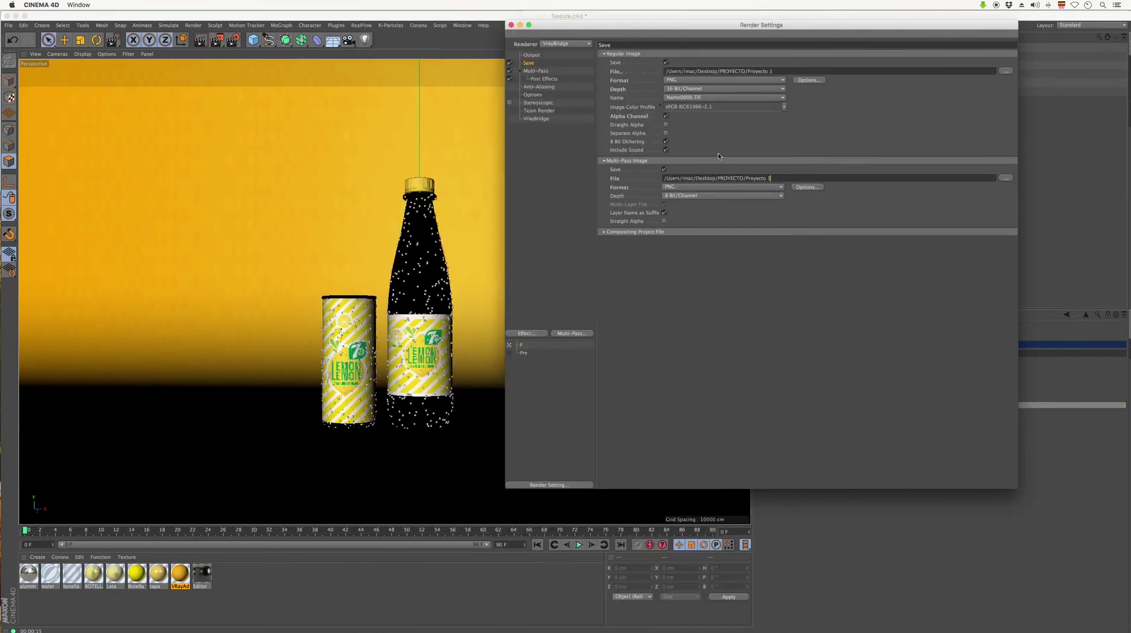
Step: Set the regular image format to PNG with 16 Bit/Channel depth
left_click(696, 80)
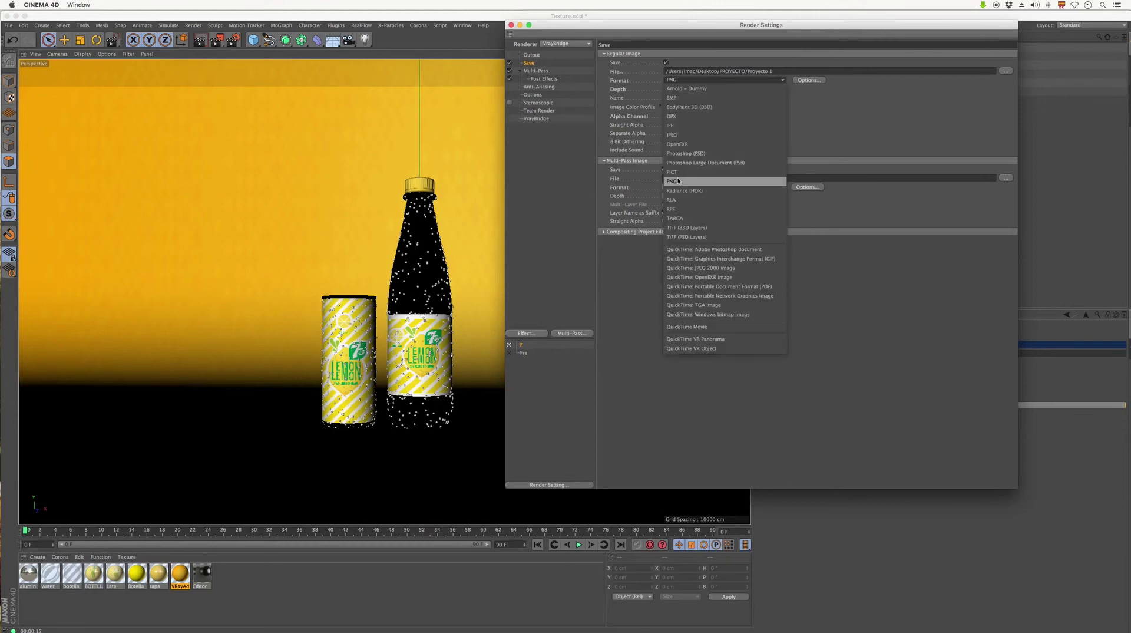
left_click(678, 181)
left_click(687, 82)
left_click(678, 180)
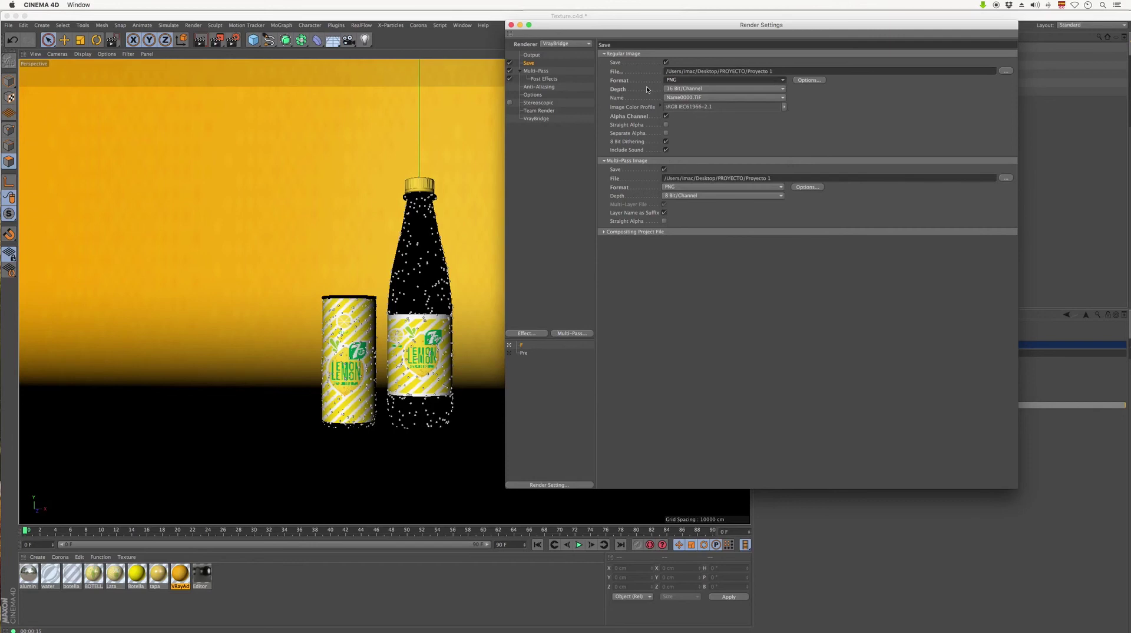
left_click(695, 90)
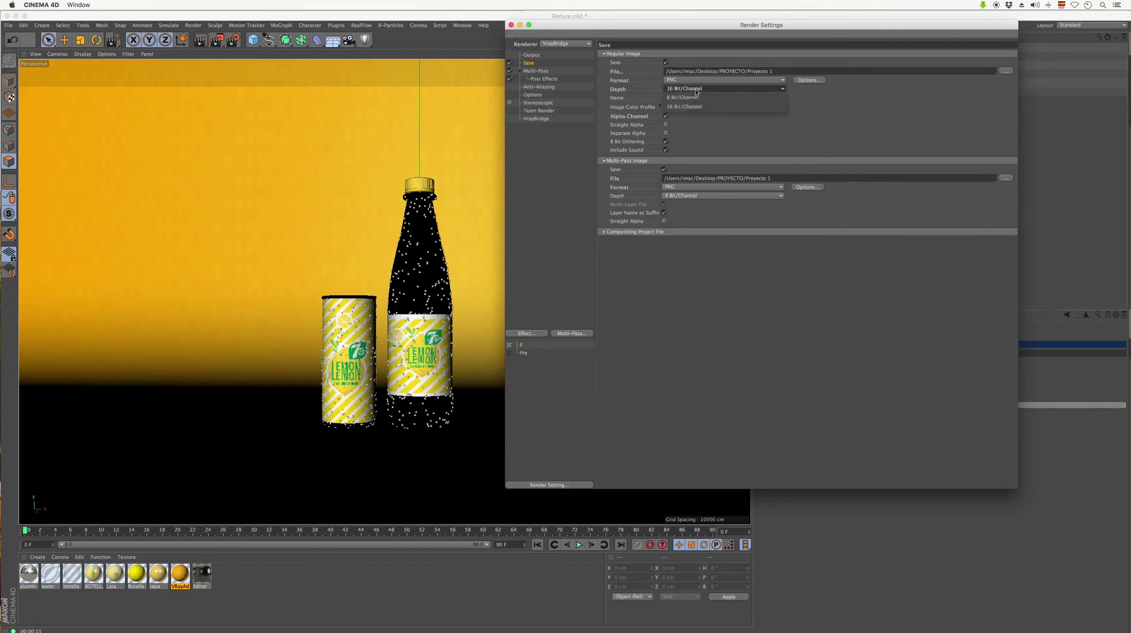
left_click(709, 121)
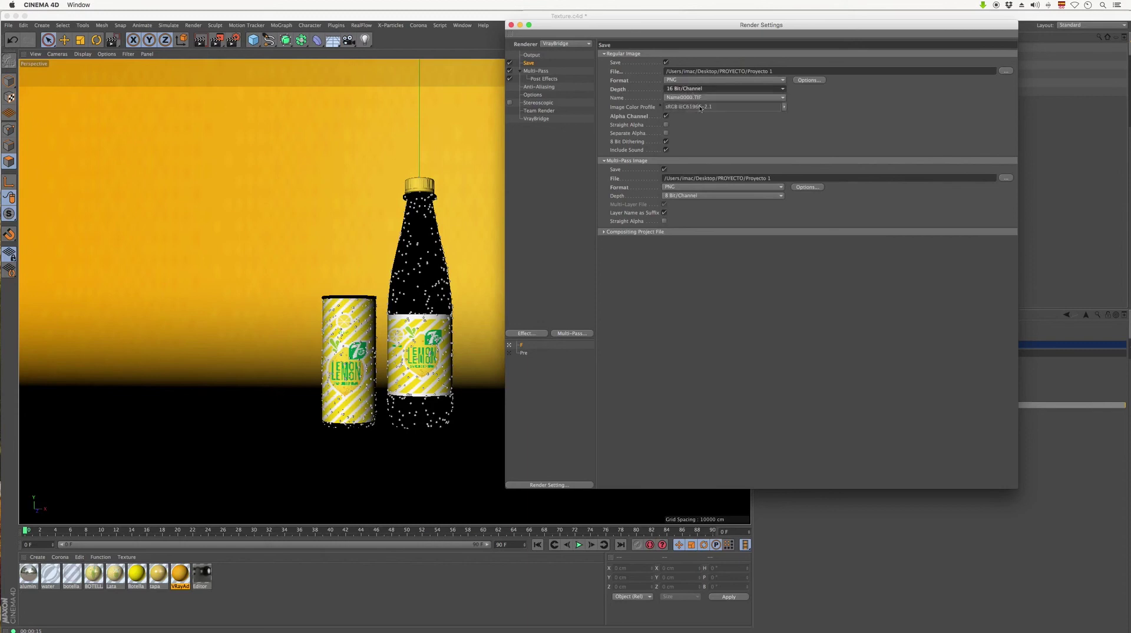
Step: Try OpenEXR for the regular image, revert to PNG, and check the multi-pass format
left_click(697, 80)
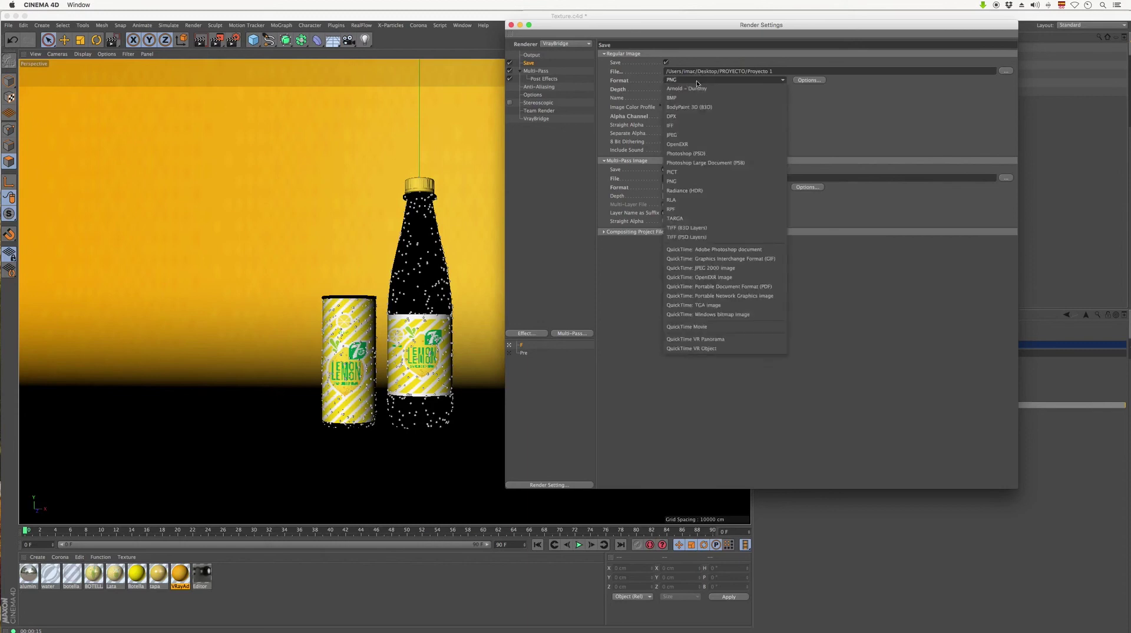
left_click(696, 143)
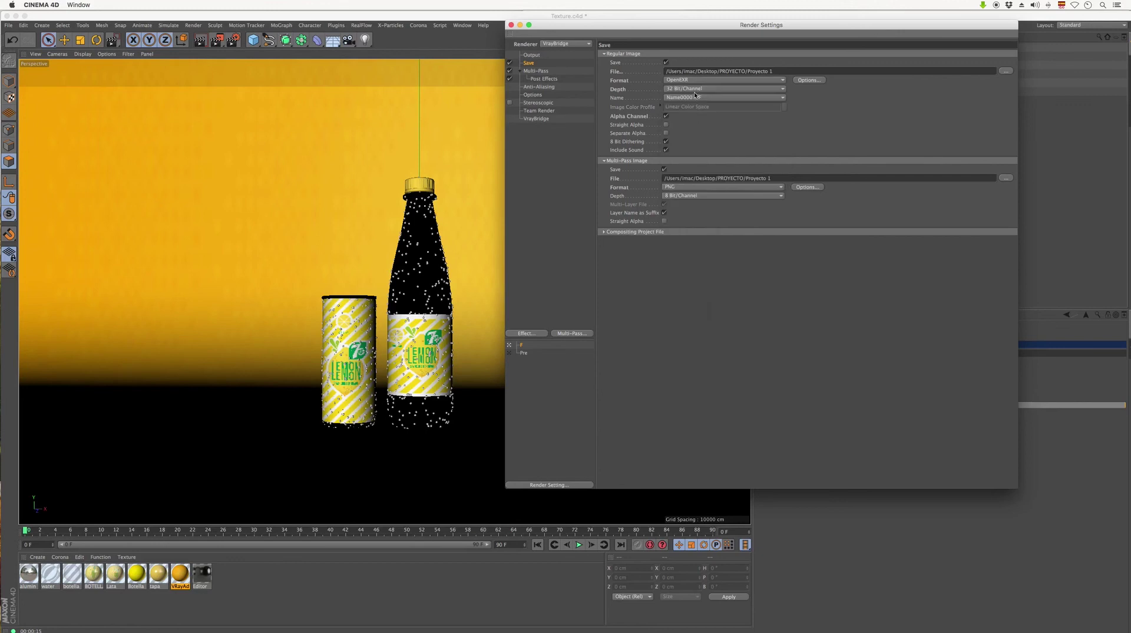
left_click(694, 89)
left_click(694, 89)
left_click(695, 81)
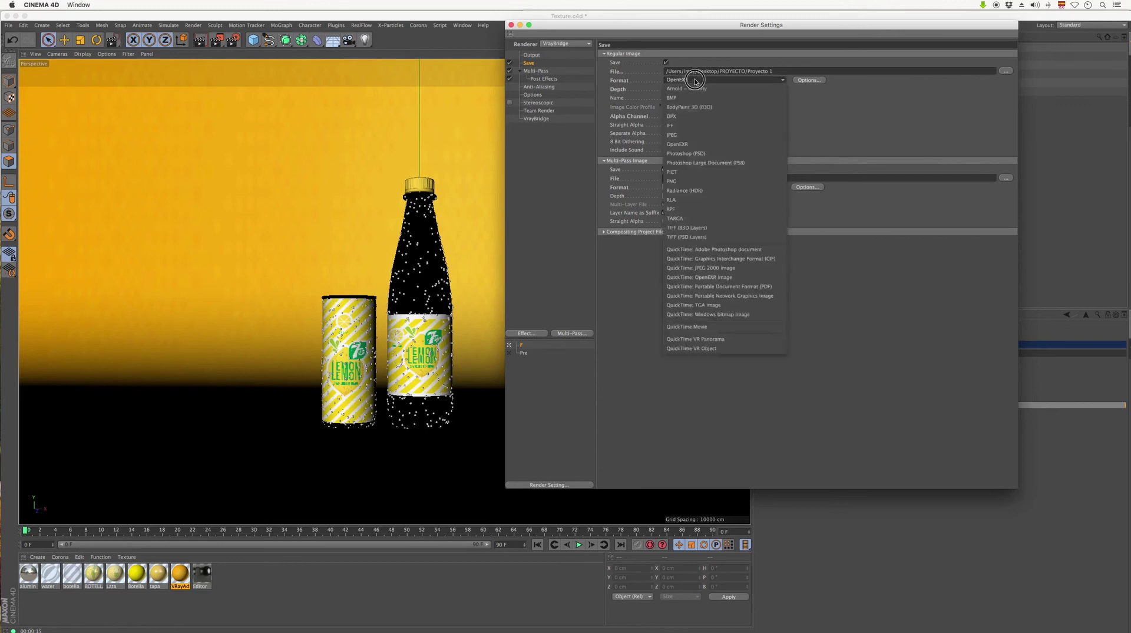
left_click(695, 80)
left_click(695, 80)
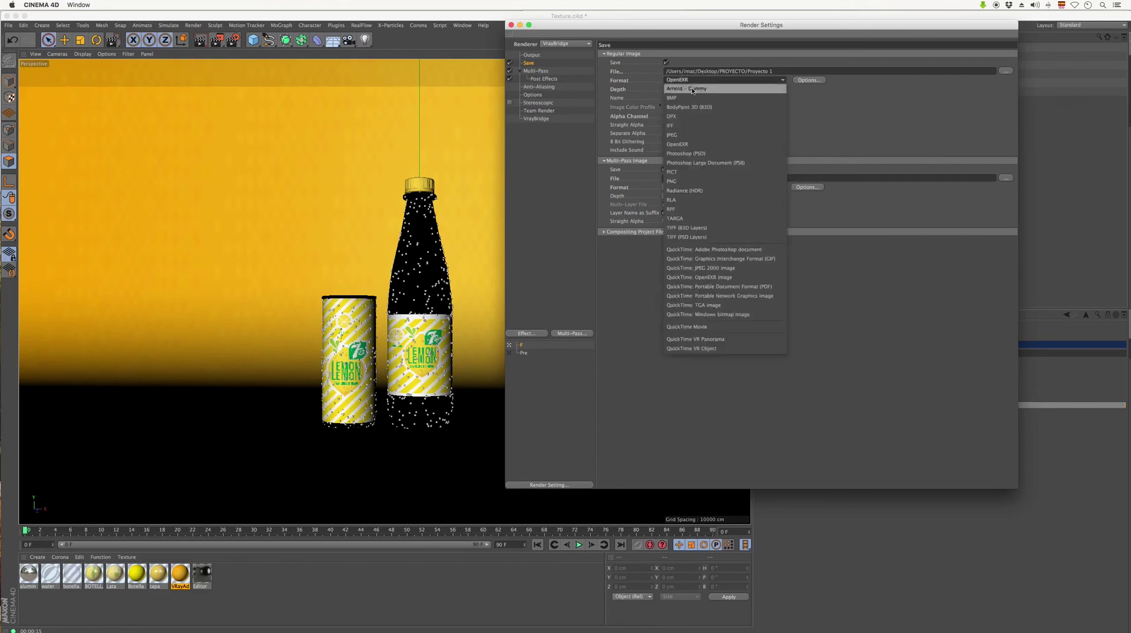
left_click(686, 181)
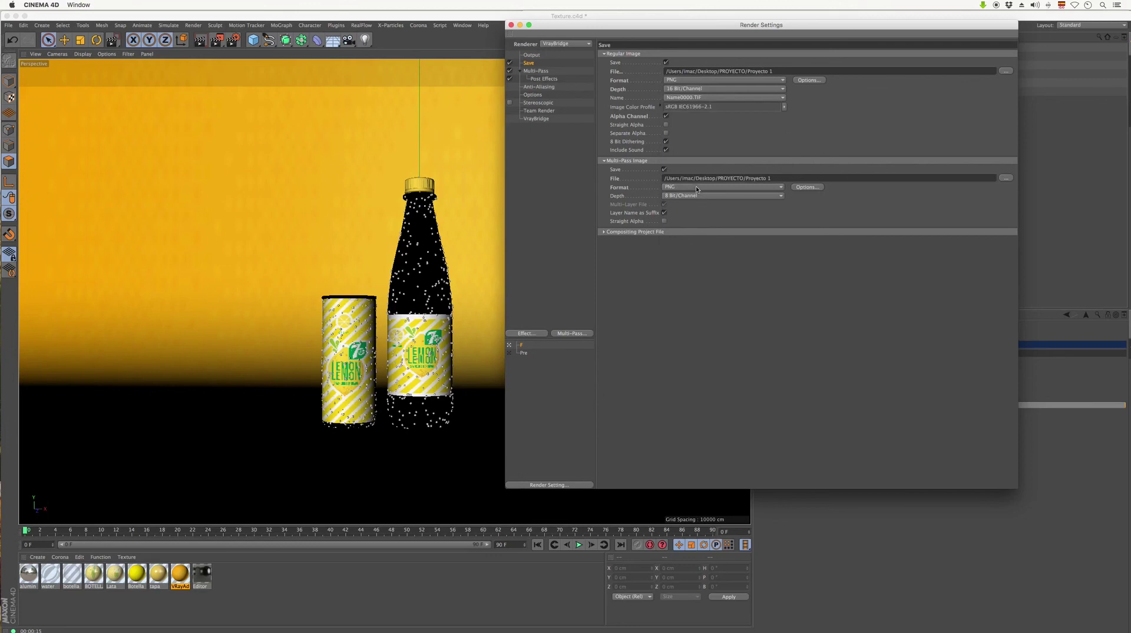
left_click(695, 186)
left_click(696, 206)
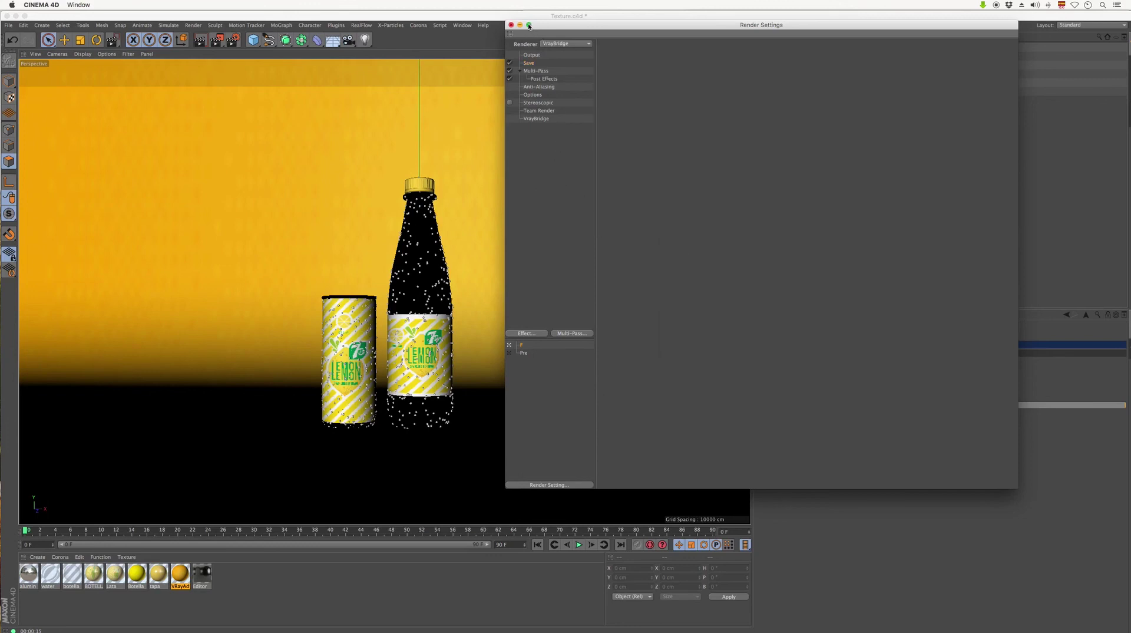
Step: Close Render Settings and start the V-Ray render in a near-fullscreen Picture Viewer
left_click_drag(542, 29, 597, 24)
left_click(568, 22)
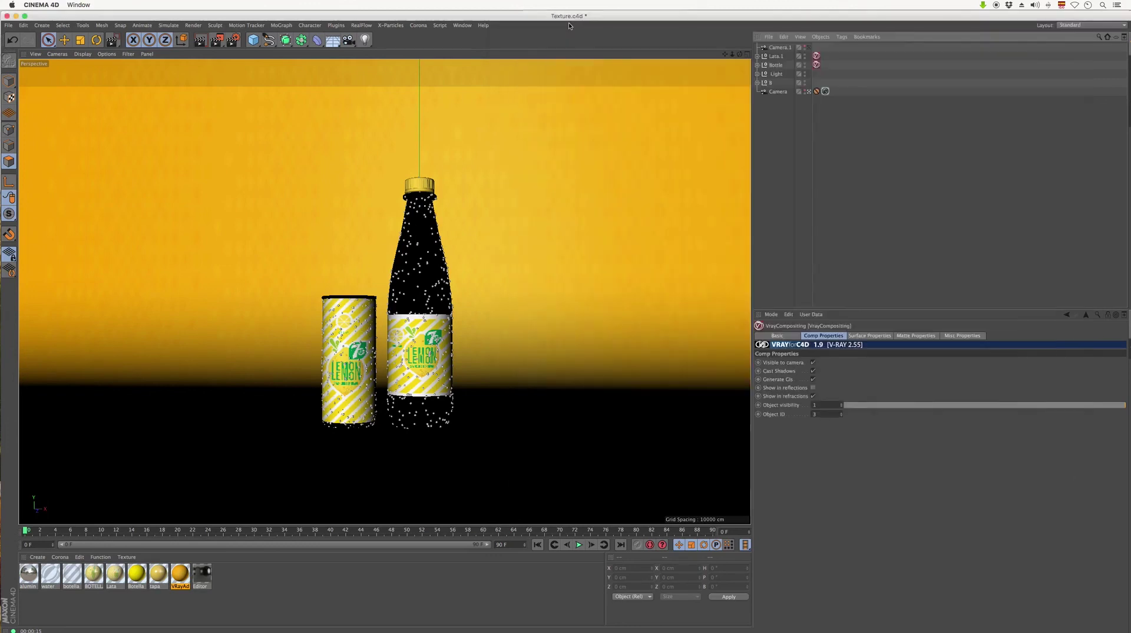
left_click(217, 39)
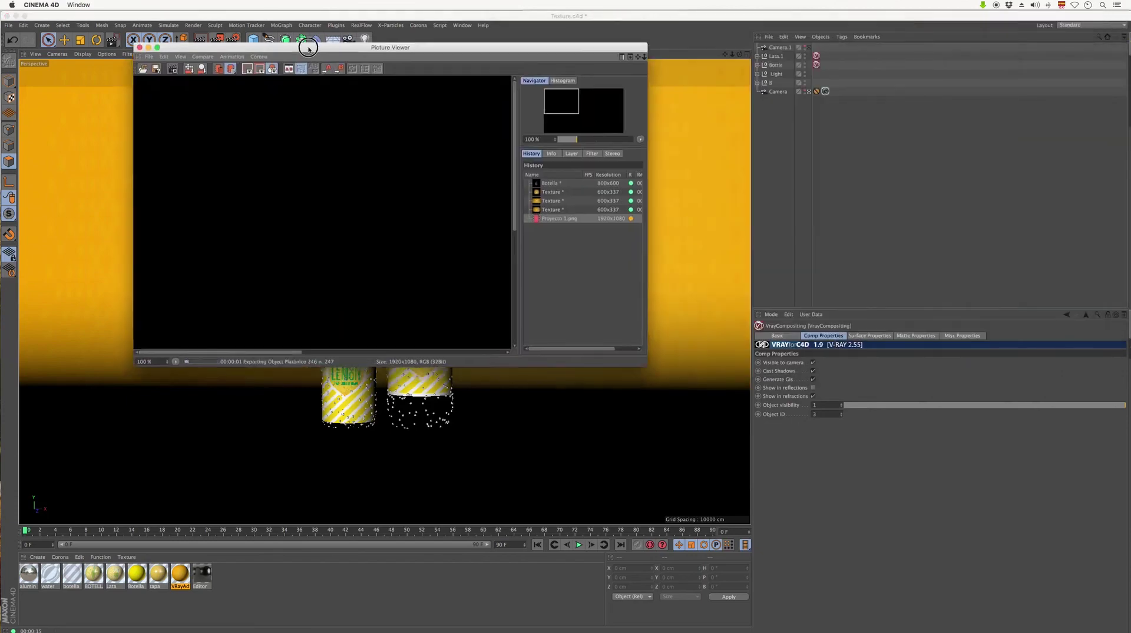
left_click_drag(794, 19, 277, 18)
left_click_drag(614, 331, 1078, 564)
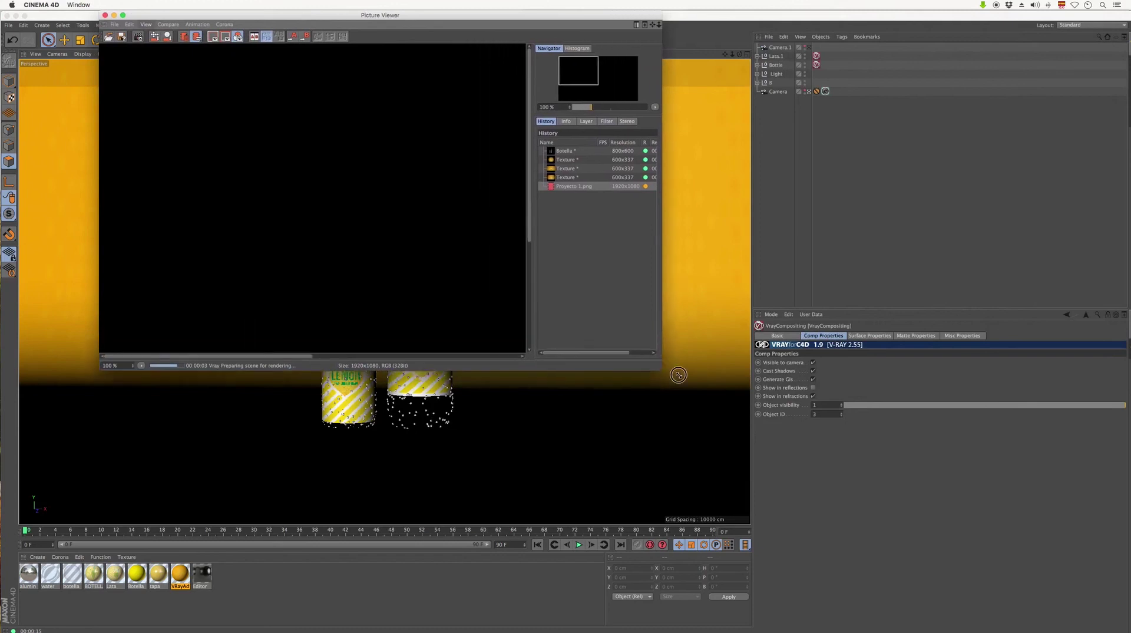